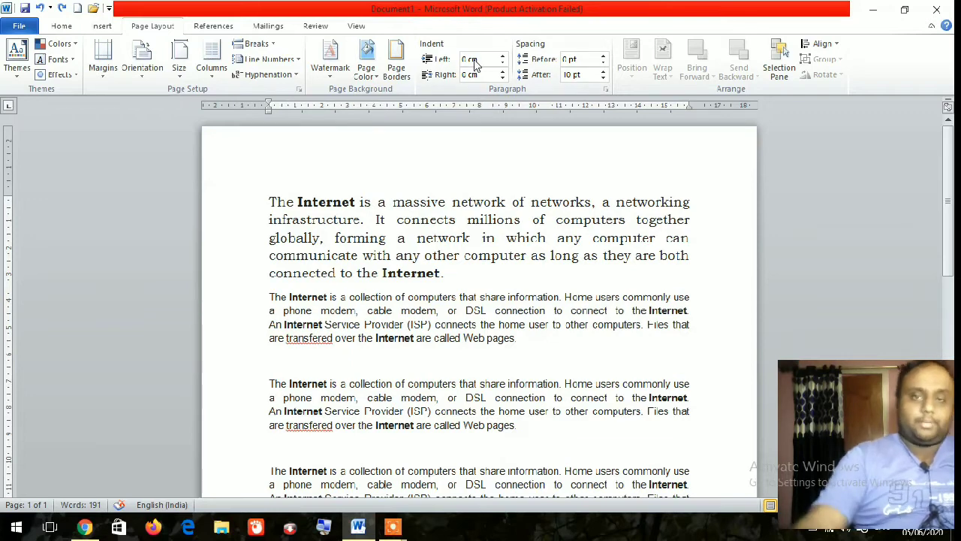
- Test 0.1 cm and -0.1 cm left indents on the first paragraph, restore 0 cm, and preview the margin presets
left_click_drag(269, 201, 446, 275)
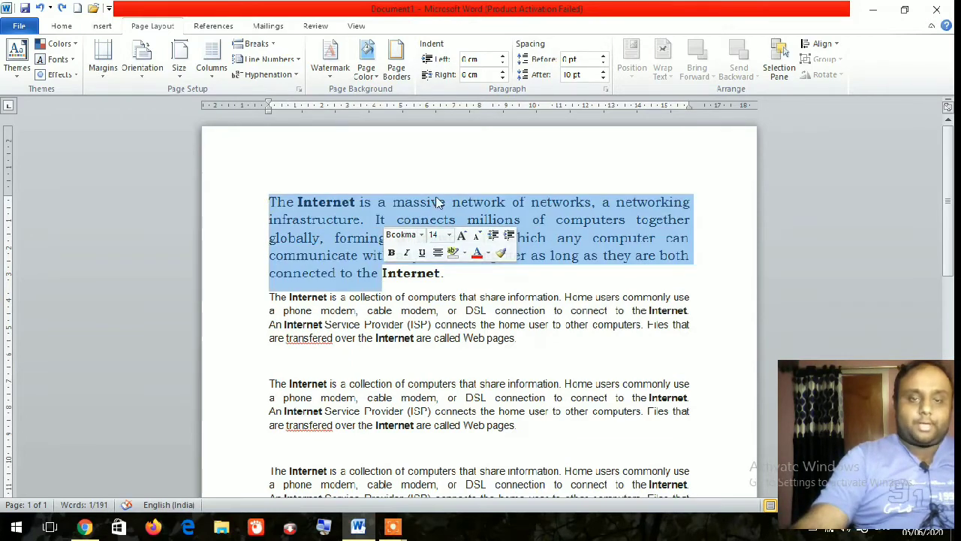
left_click(502, 58)
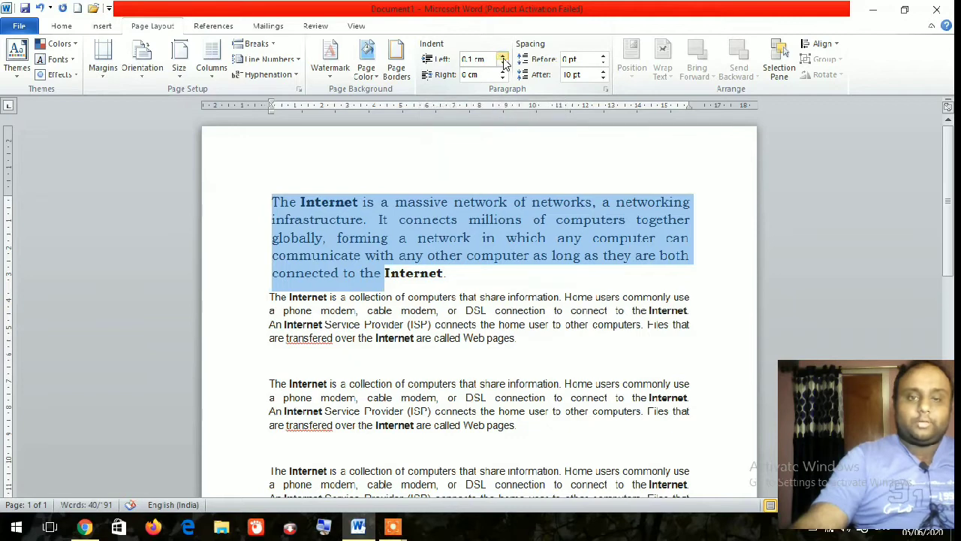
double_click(503, 66)
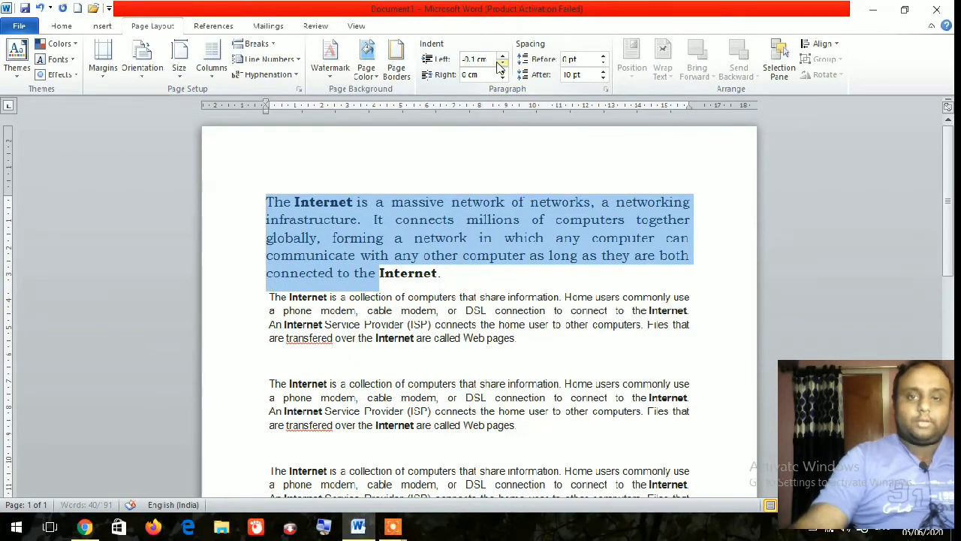
left_click(502, 57)
left_click(498, 160)
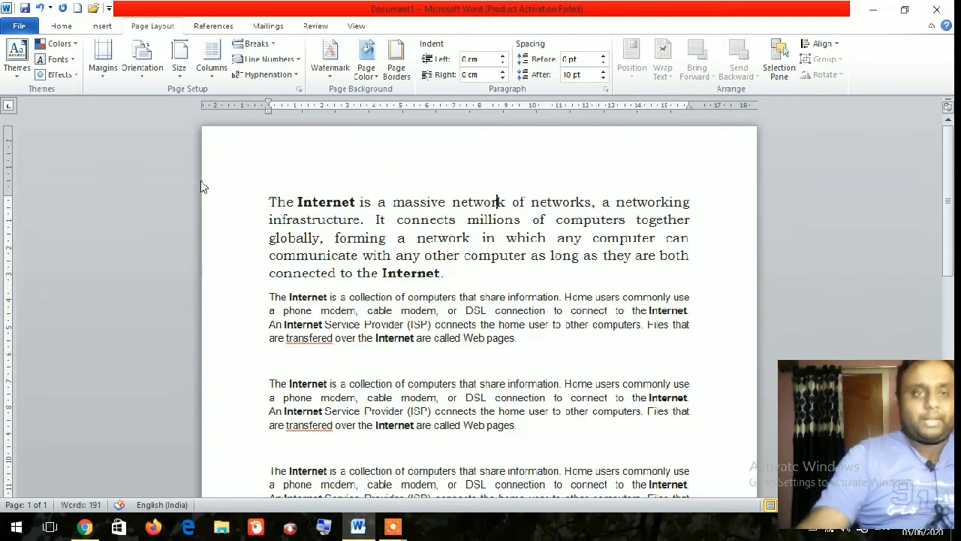
left_click(107, 85)
left_click(489, 233)
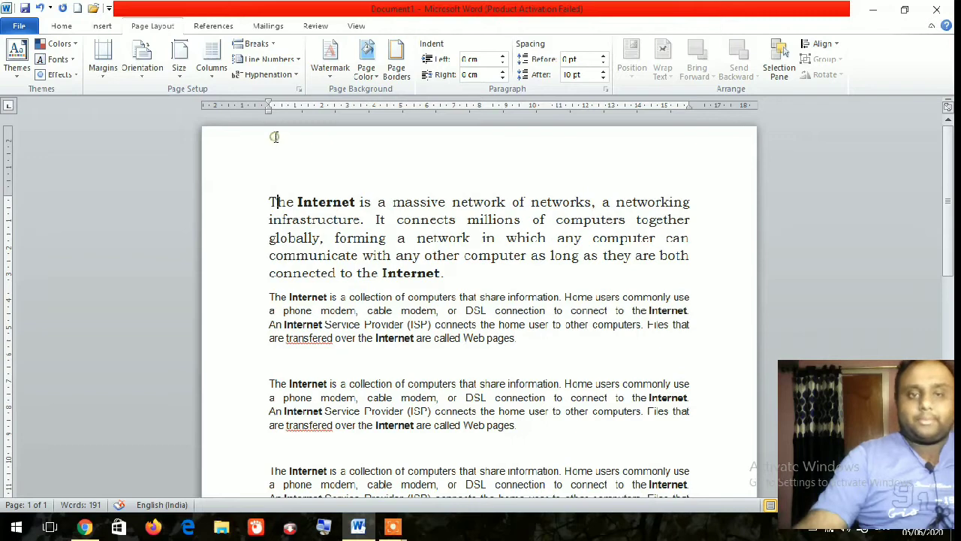
- Put the insertion point on the empty last line and open Custom Margins from the Margins presets
left_click_drag(269, 201, 558, 272)
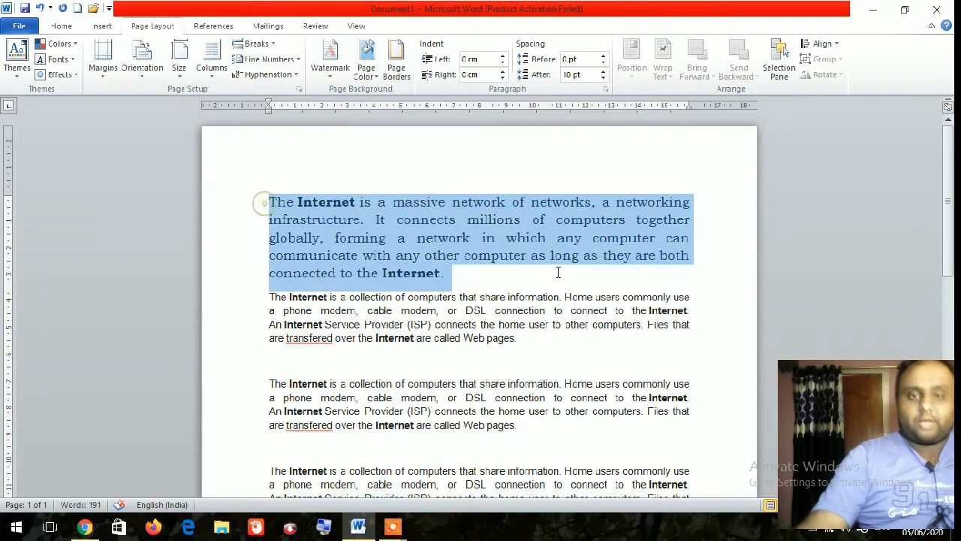
scroll(529, 287, "down", 3)
scroll(495, 345, "down", 1)
left_click(472, 401)
scroll(457, 395, "down", 2)
scroll(420, 393, "down", 2)
scroll(394, 396, "down", 3)
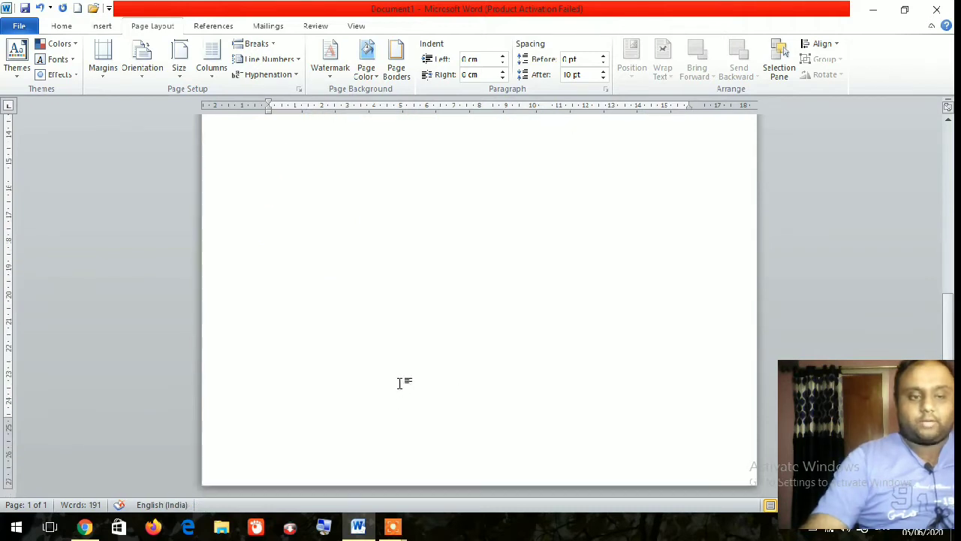
scroll(407, 333, "up", 3)
scroll(538, 268, "down", 3)
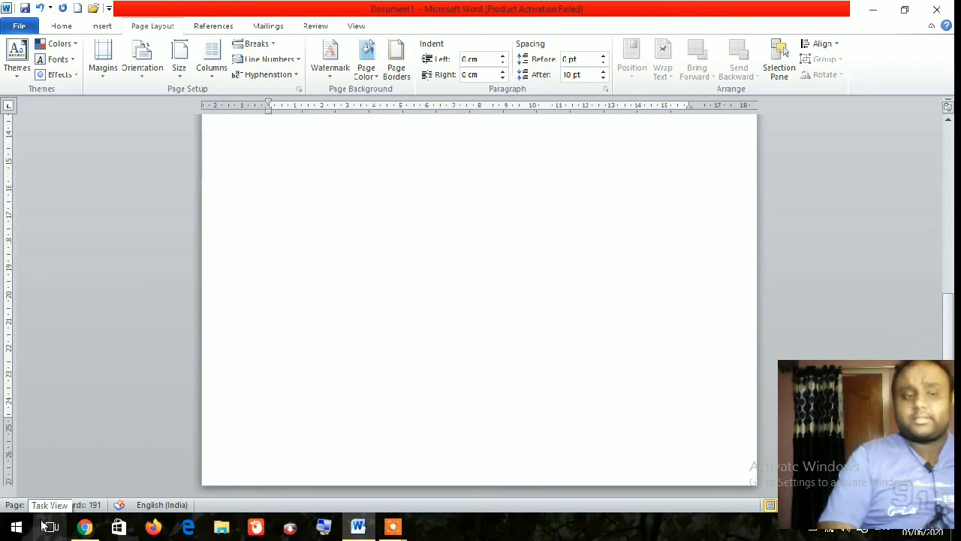
scroll(396, 294, "up", 5)
scroll(181, 188, "up", 4)
scroll(180, 188, "up", 3)
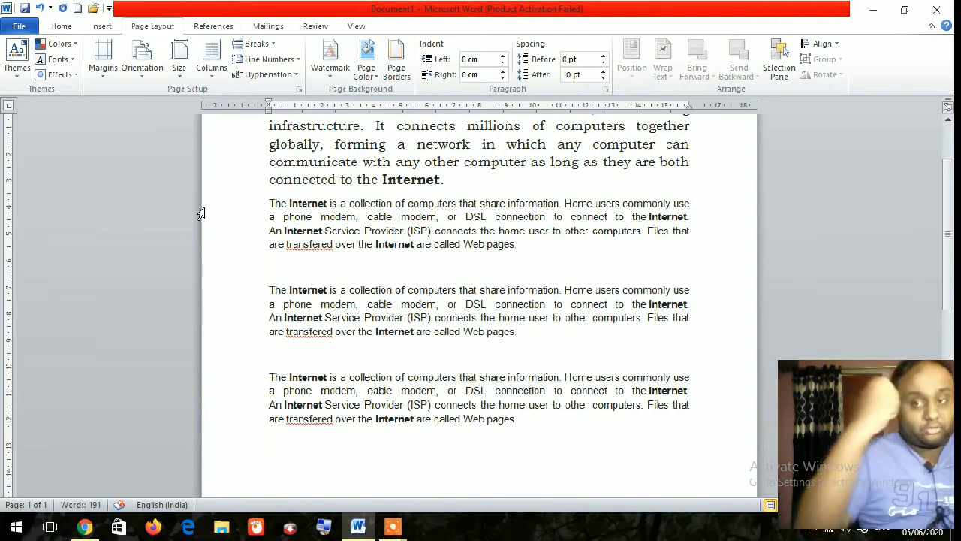
left_click(109, 72)
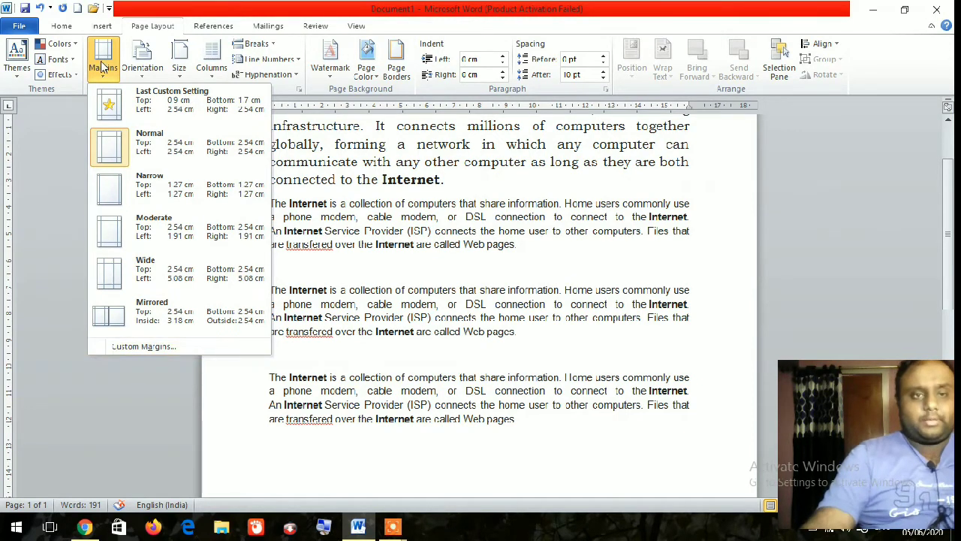
left_click(210, 343)
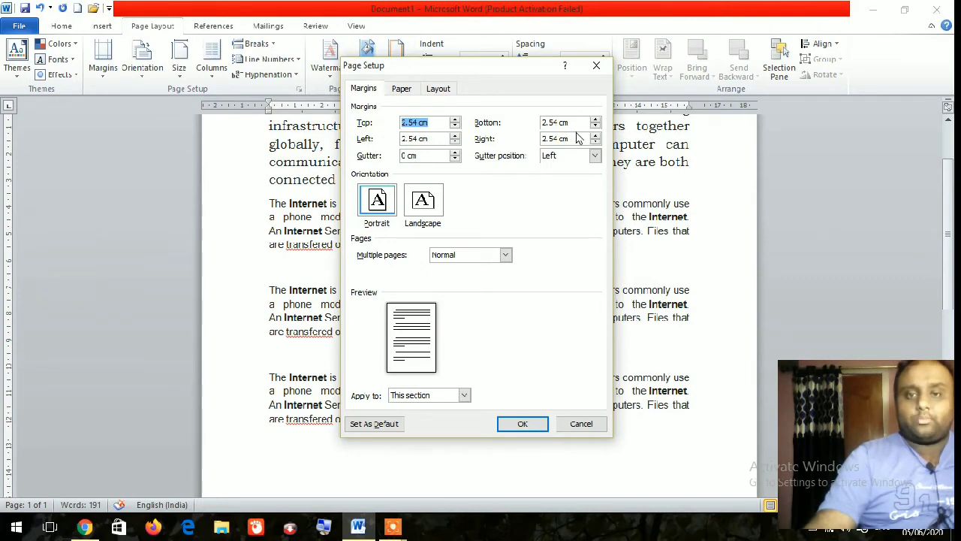
- Lower the top margin from 2.54 cm to 1.9 cm and the bottom margin to 2 cm in Page Setup
left_click(455, 126)
left_click(455, 126)
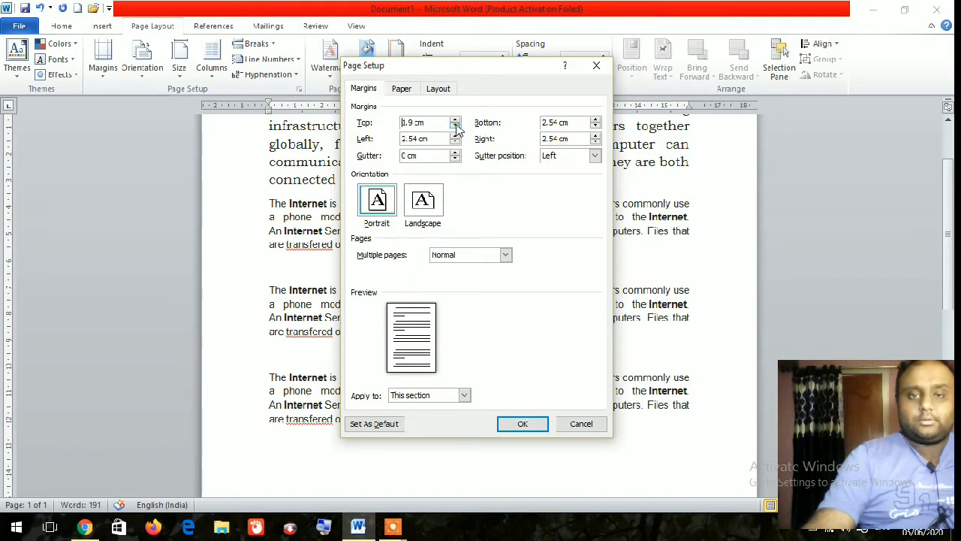
left_click(596, 127)
left_click(595, 127)
left_click(524, 424)
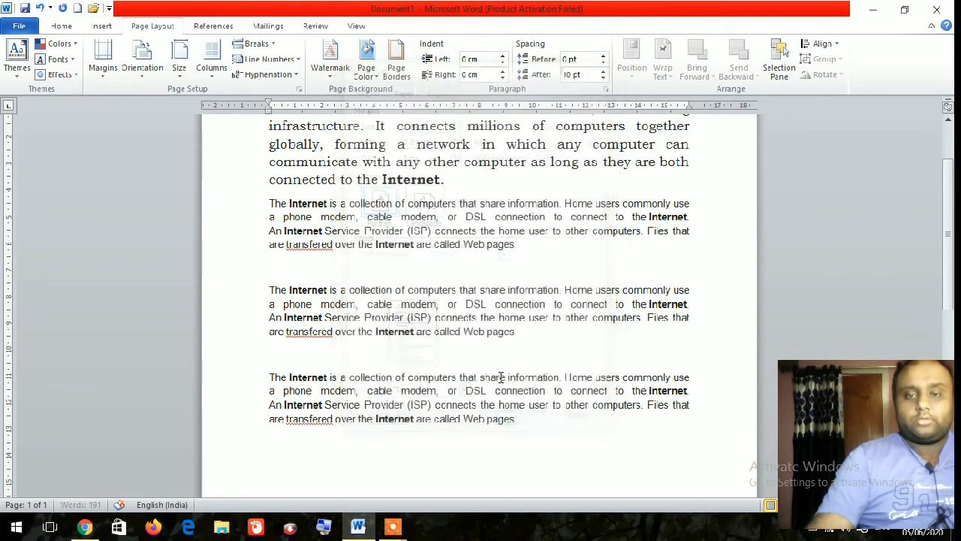
scroll(466, 295, "up", 3)
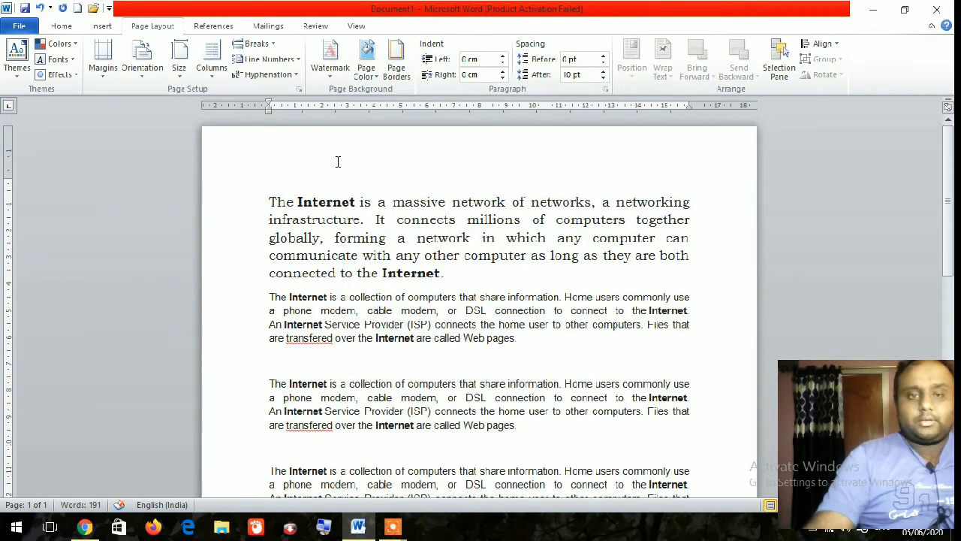
- Drag the vertical-ruler boundaries to raise the top margin and reposition the bottom margin
left_click_drag(286, 201, 118, 201)
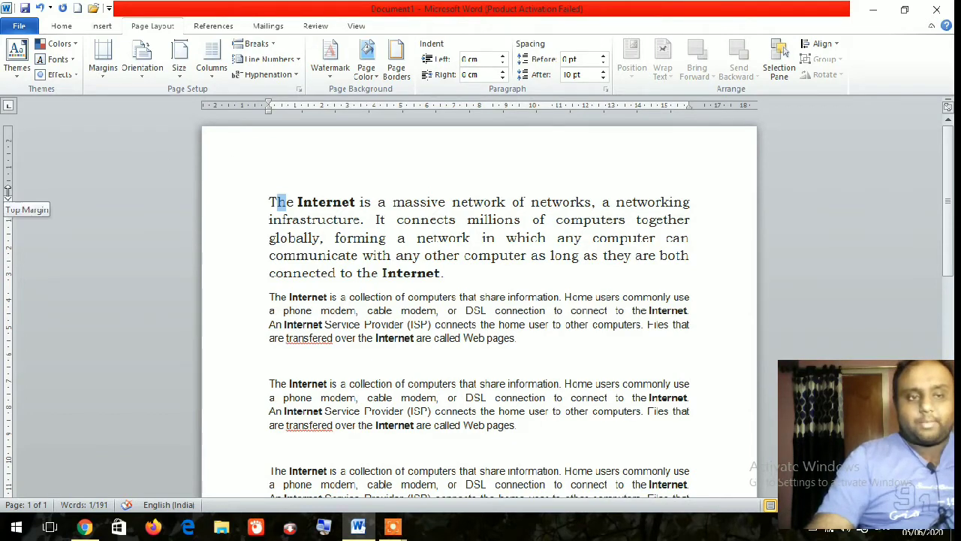
left_click_drag(7, 192, 7, 145)
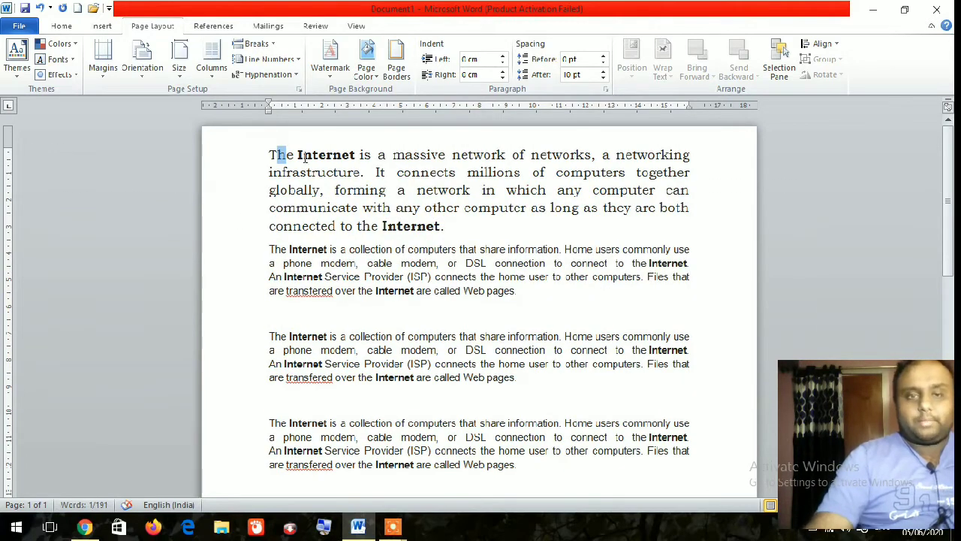
scroll(300, 165, "down", 5)
scroll(208, 295, "down", 2)
scroll(183, 323, "down", 3)
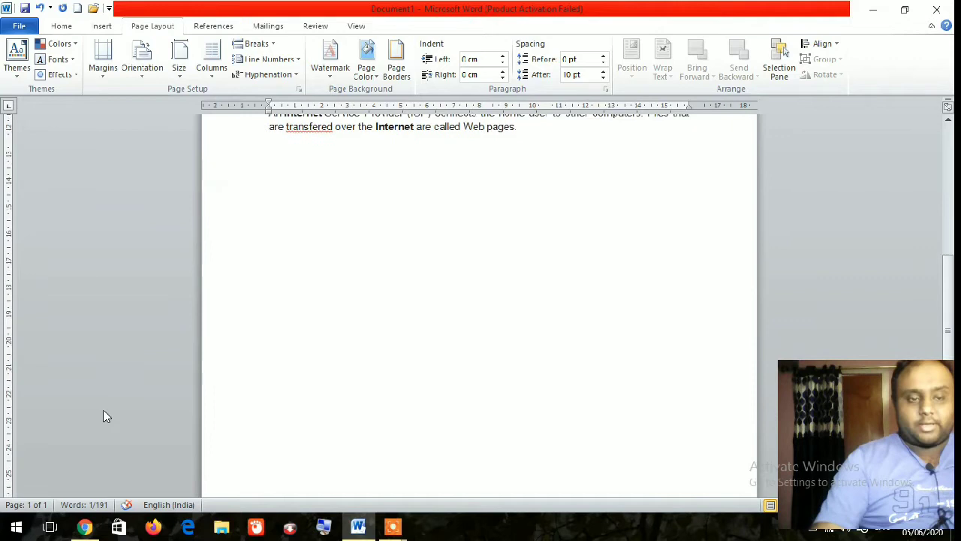
scroll(105, 414, "down", 3)
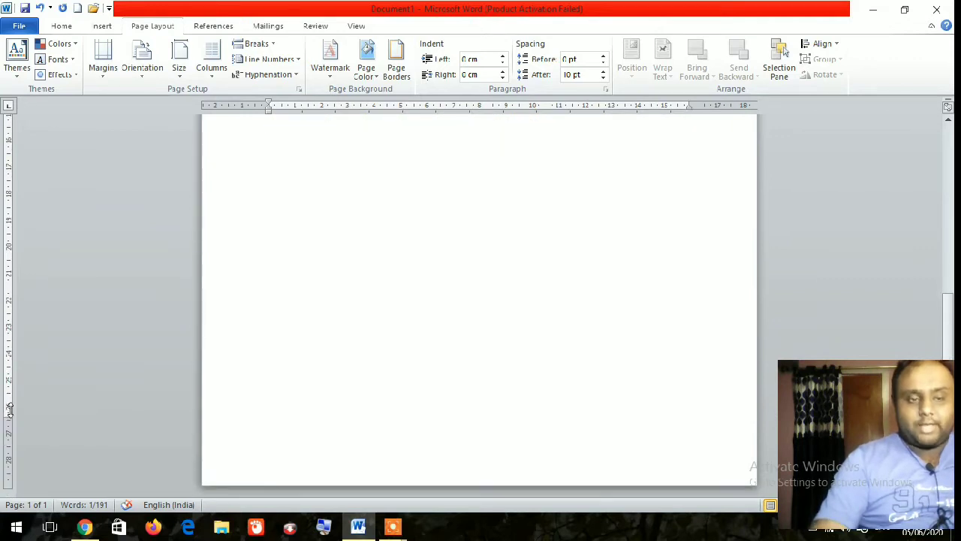
left_click_drag(10, 412, 10, 467)
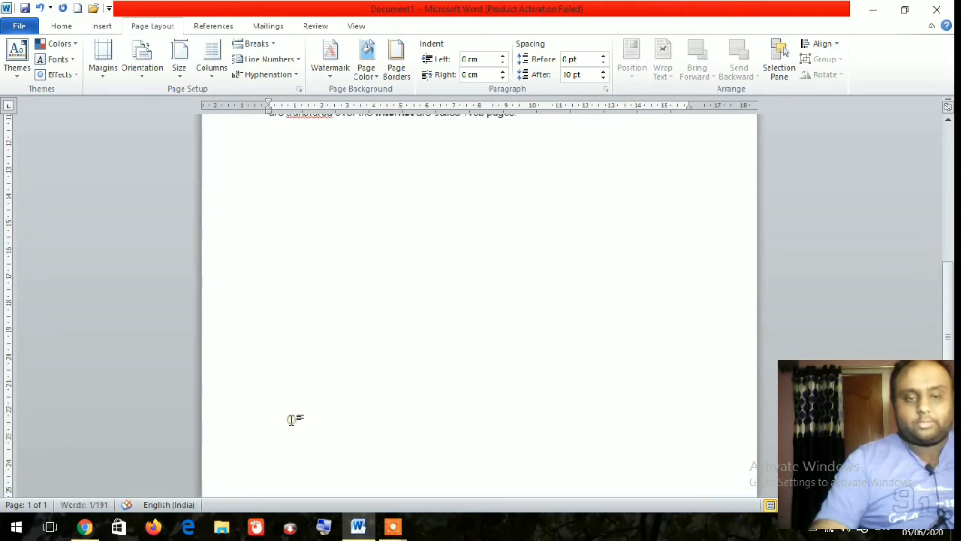
scroll(289, 413, "up", 4)
scroll(286, 403, "up", 3)
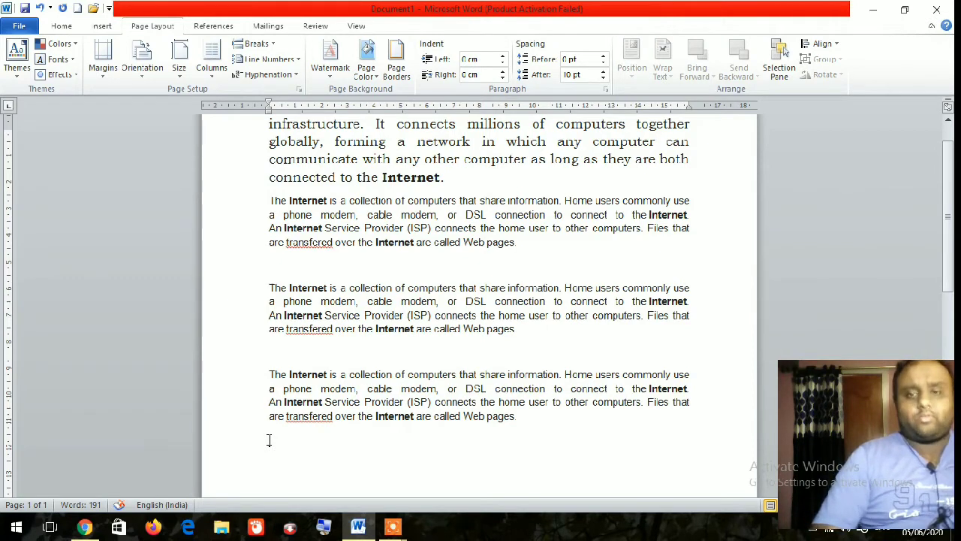
scroll(5, 393, "up", 2)
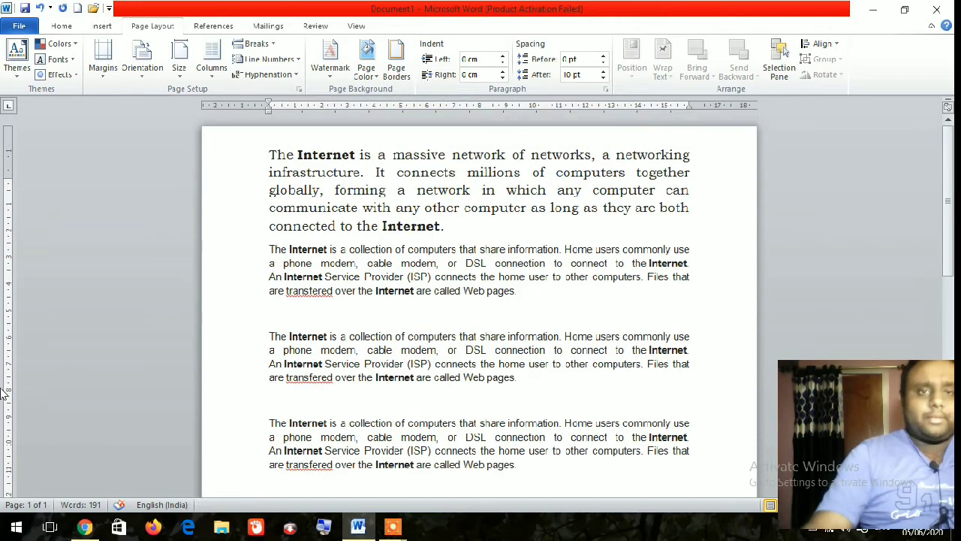
left_click(142, 60)
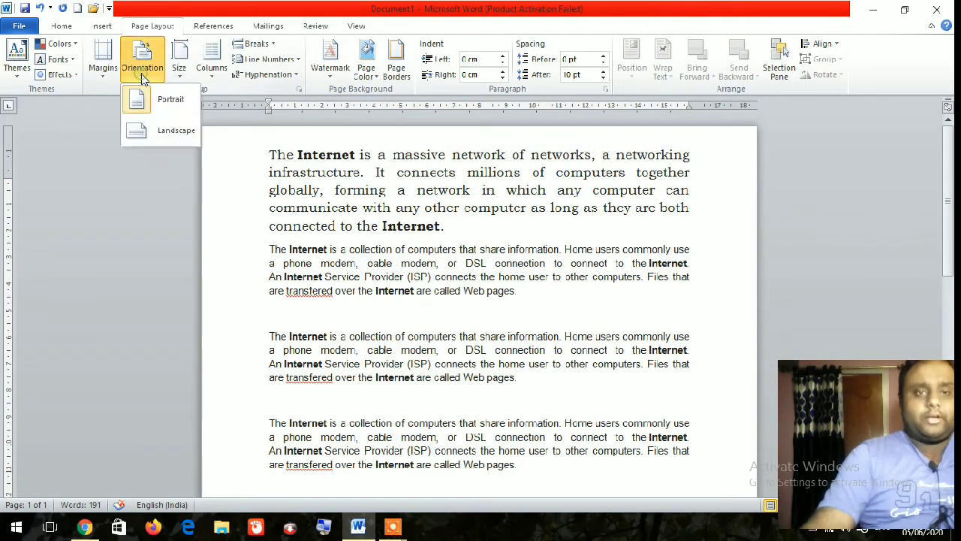
left_click(175, 132)
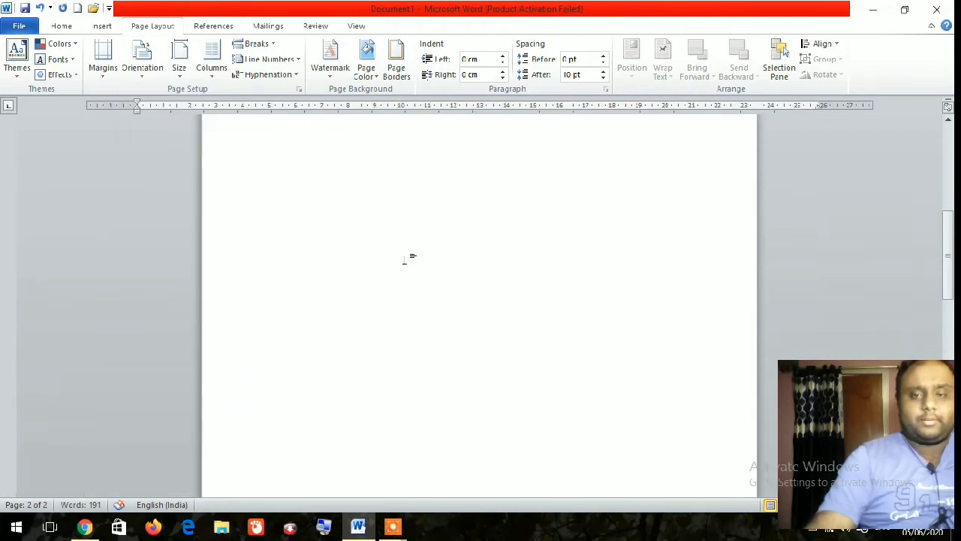
scroll(399, 237, "down", 2)
scroll(399, 226, "up", 5)
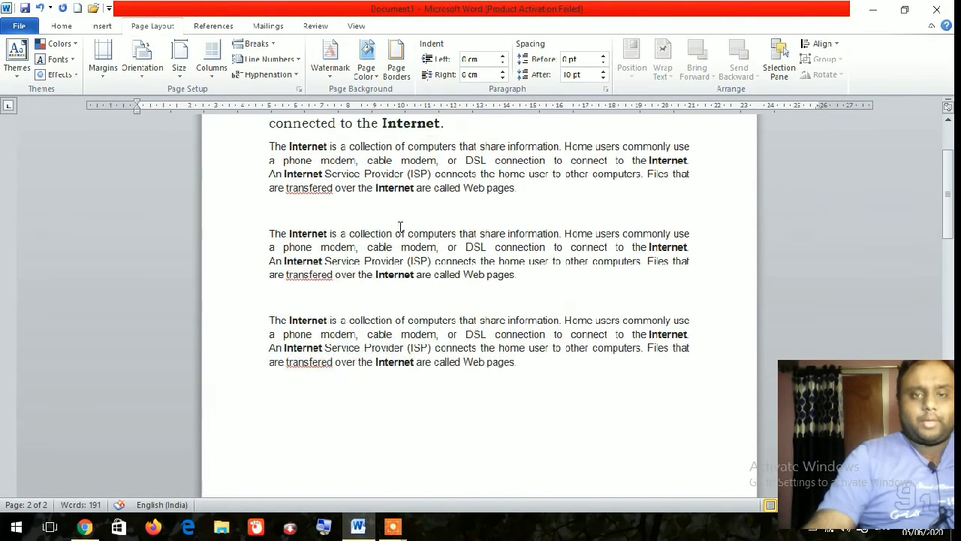
scroll(400, 226, "up", 3)
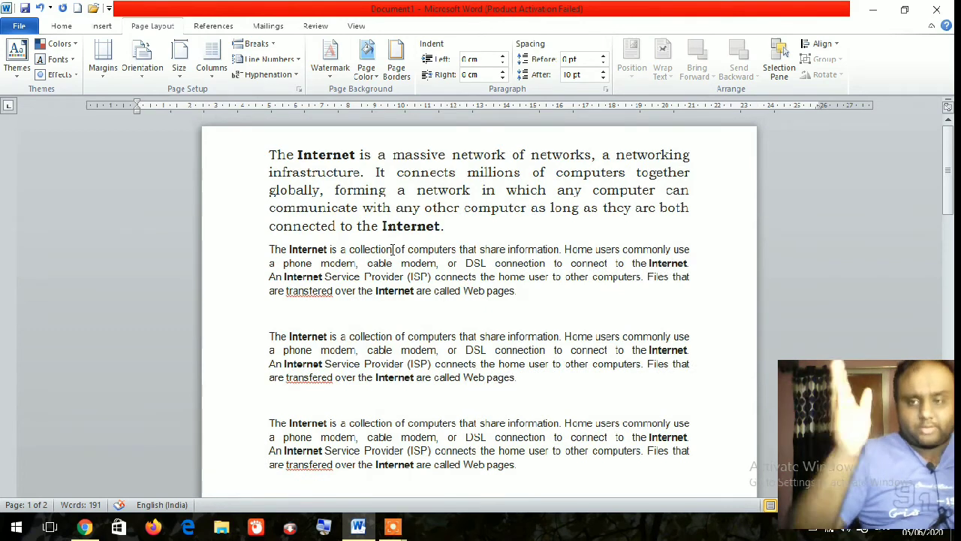
scroll(400, 257, "down", 2)
scroll(400, 258, "down", 4)
scroll(386, 350, "down", 3)
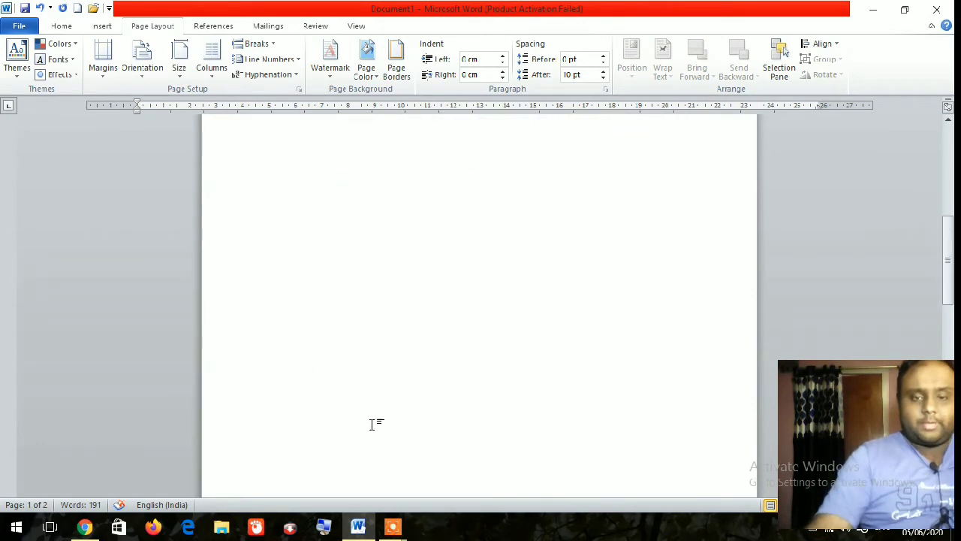
scroll(373, 423, "down", 3)
scroll(369, 434, "down", 3)
scroll(366, 427, "down", 2)
scroll(363, 428, "down", 2)
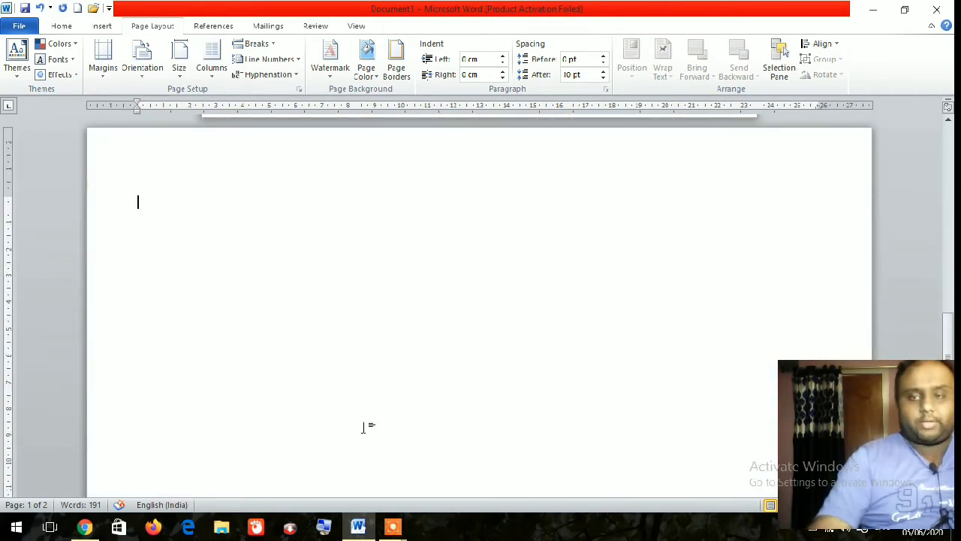
scroll(365, 425, "up", 1)
scroll(365, 425, "down", 1)
scroll(365, 422, "up", 1)
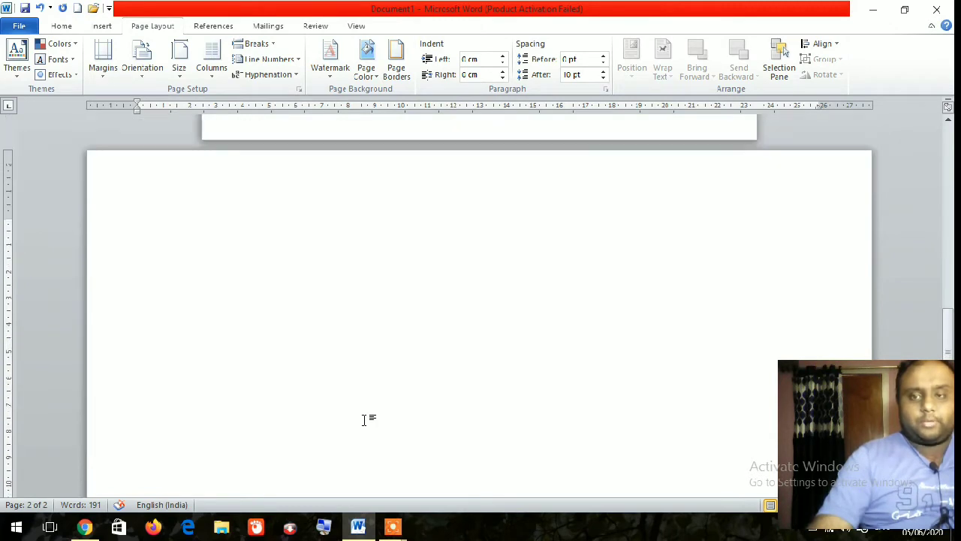
scroll(364, 420, "up", 1)
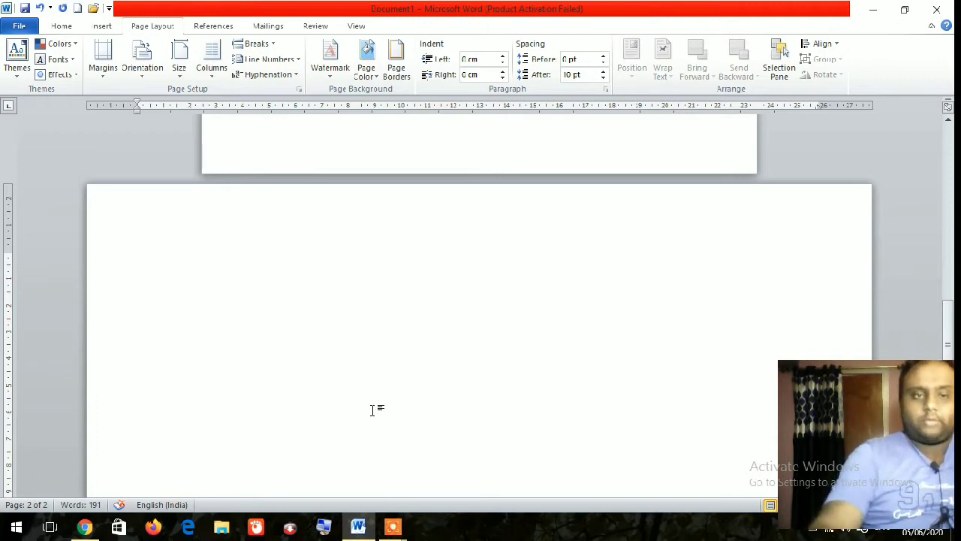
key("ctrl+z")
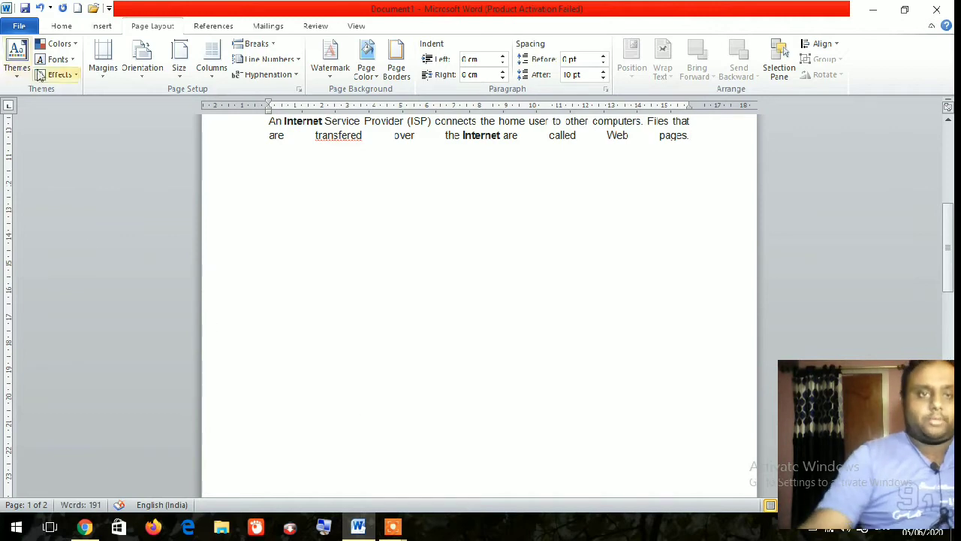
left_click(134, 71)
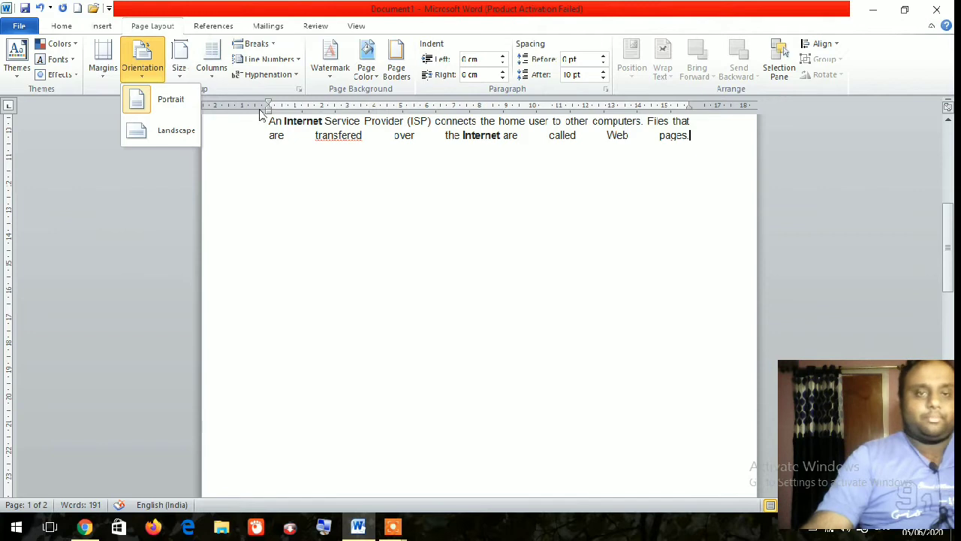
- Pick A4 from the paper Size list so the document reflows onto two pages
left_click(179, 68)
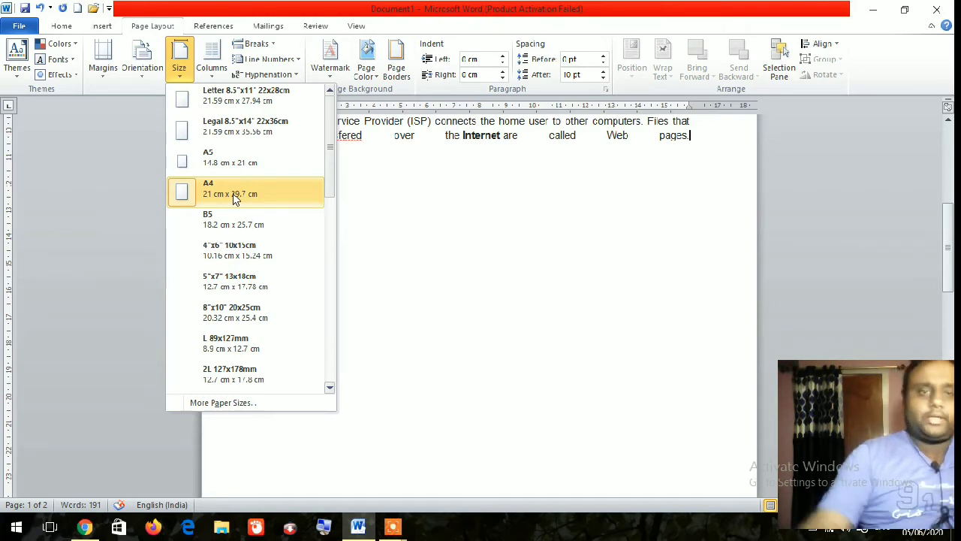
left_click(235, 196)
scroll(542, 231, "up", 2)
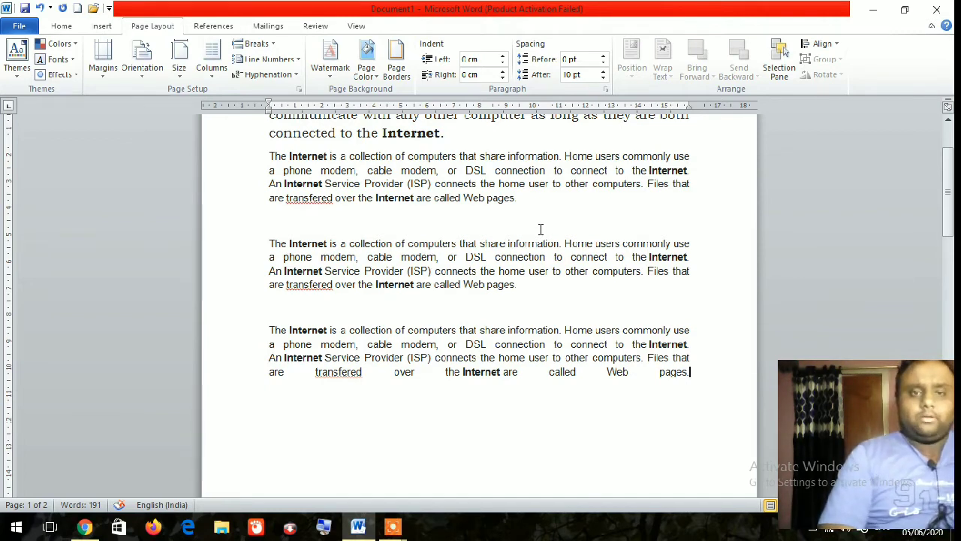
scroll(511, 236, "up", 2)
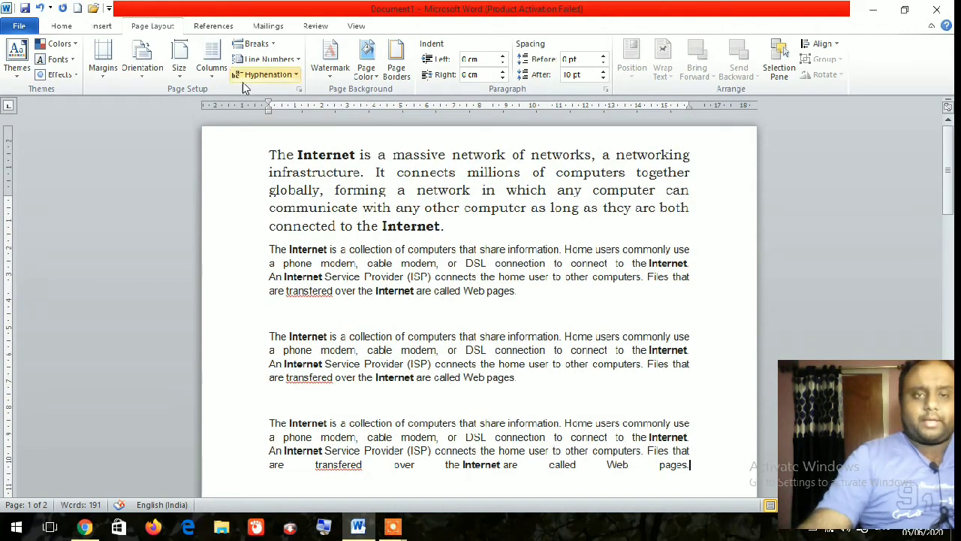
- Drag-select all the text from the last paragraph up to the top and open the Columns choices
scroll(523, 357, "down", 1)
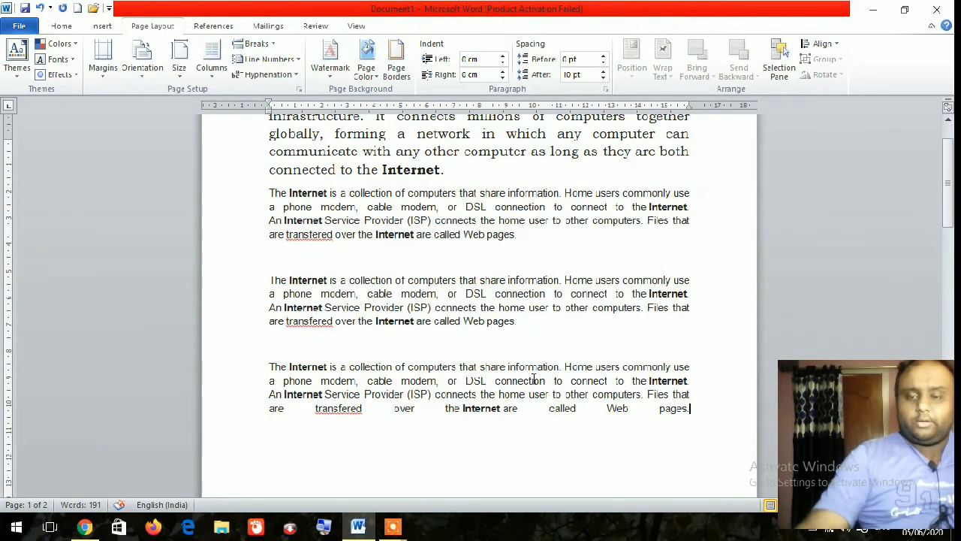
scroll(534, 378, "up", 1)
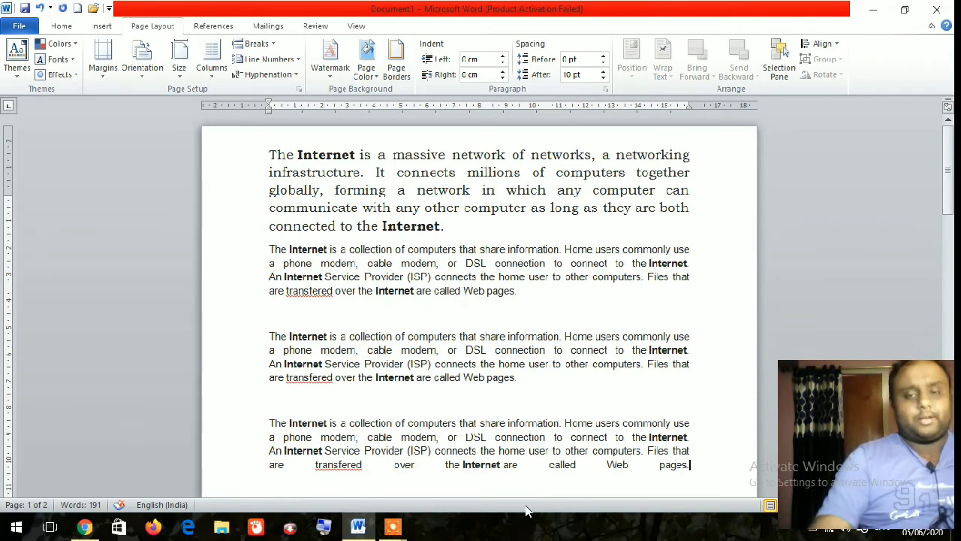
scroll(560, 451, "down", 1)
scroll(571, 443, "up", 1)
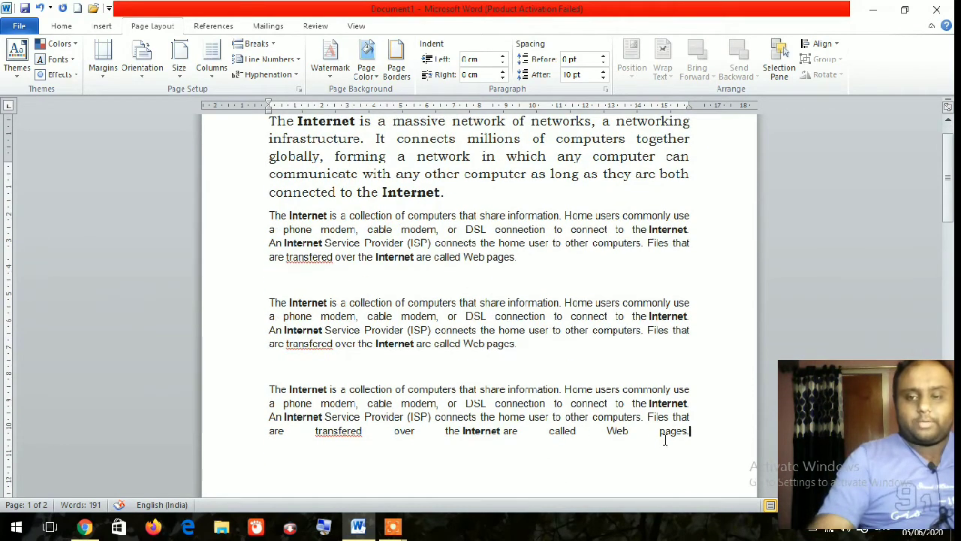
mouse_move(712, 438)
left_mouse_down()
mouse_move(442, 270)
mouse_move(270, 117)
left_mouse_up()
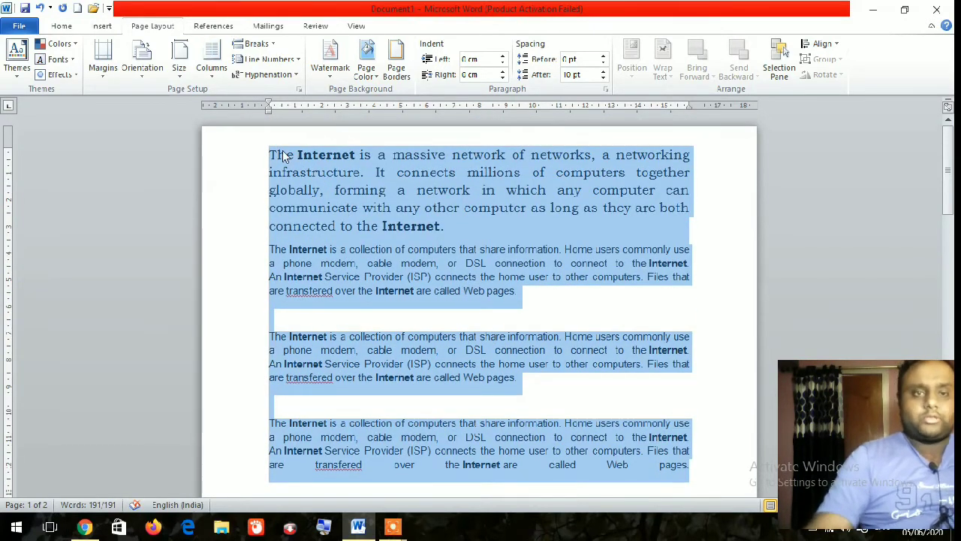
left_click(213, 73)
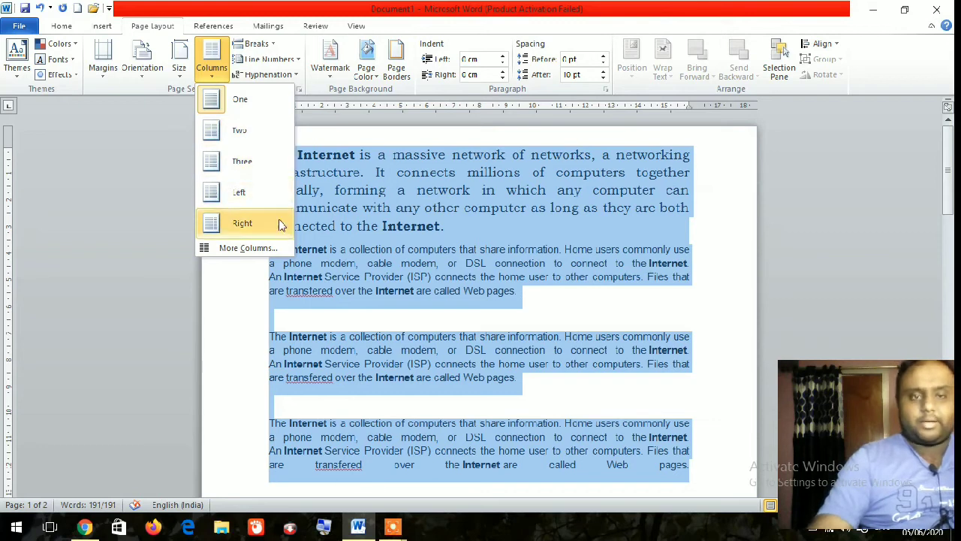
- In More Columns, apply a Two-column preset with Line between to the whole document
left_click(255, 250)
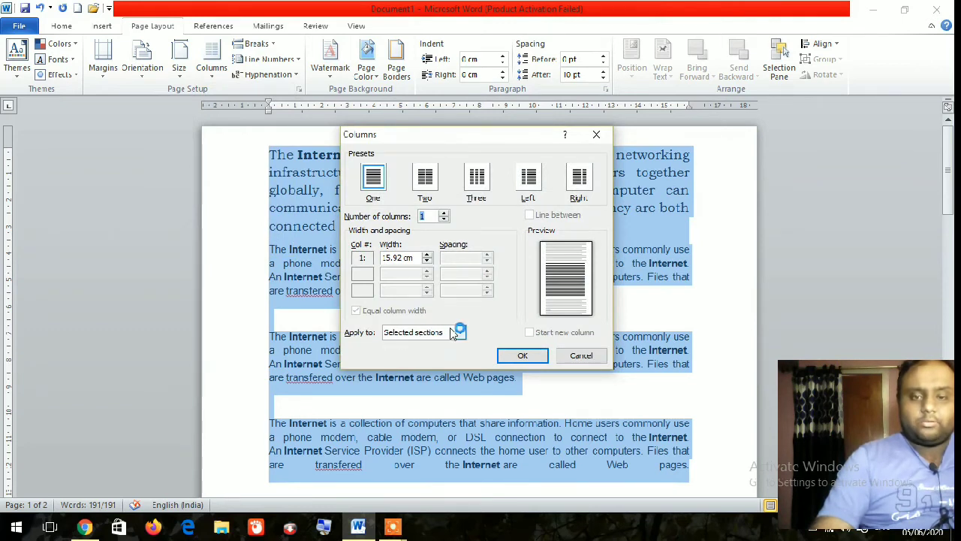
left_click(455, 332)
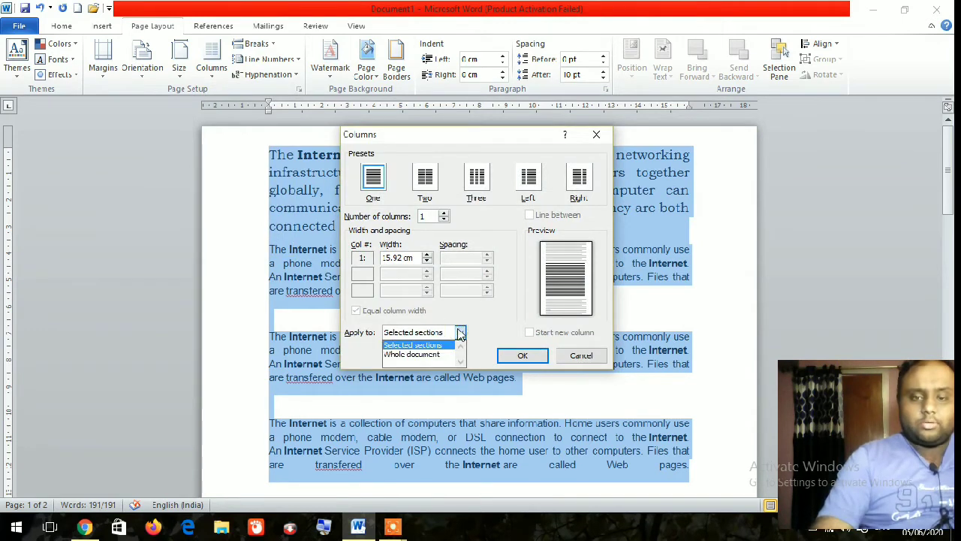
left_click(427, 355)
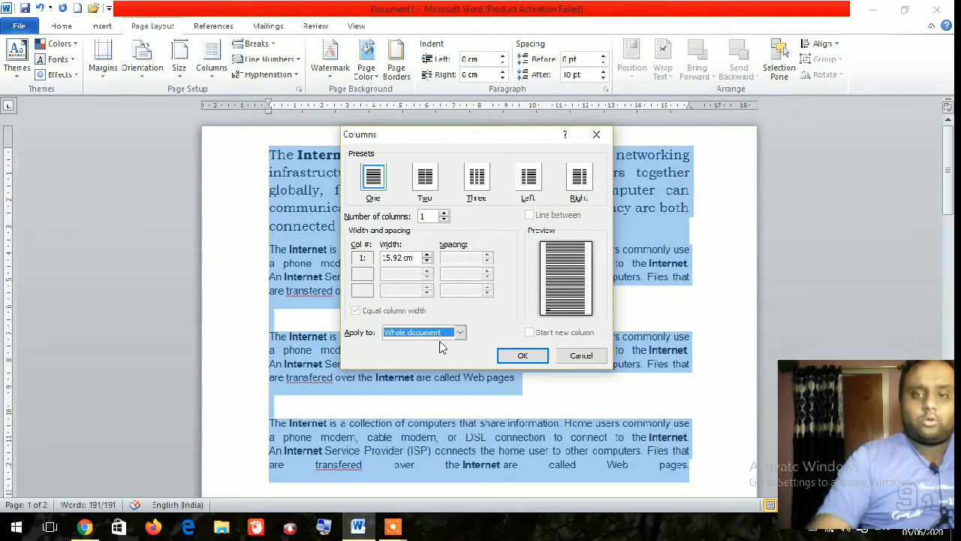
left_click(424, 181)
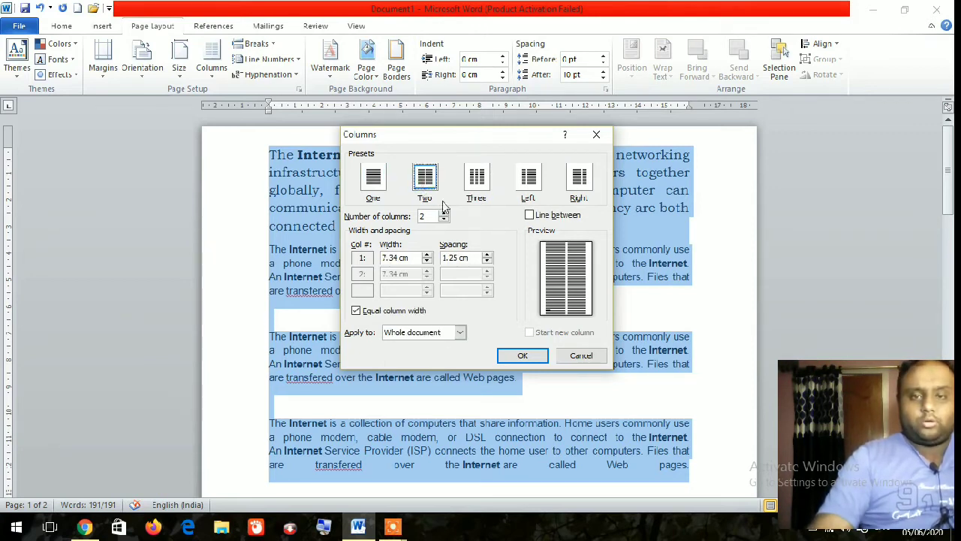
left_click(530, 216)
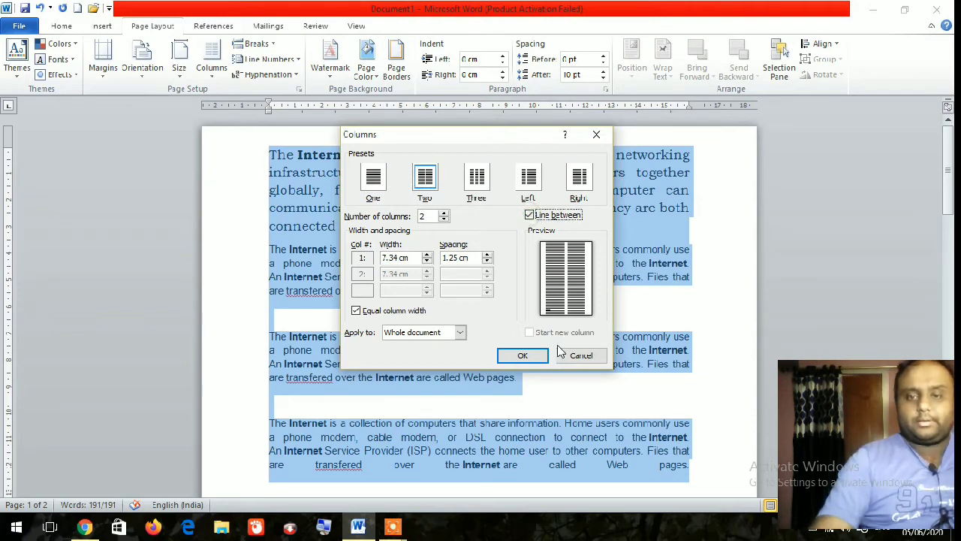
left_click(525, 355)
scroll(529, 350, "down", 3)
scroll(526, 338, "down", 4)
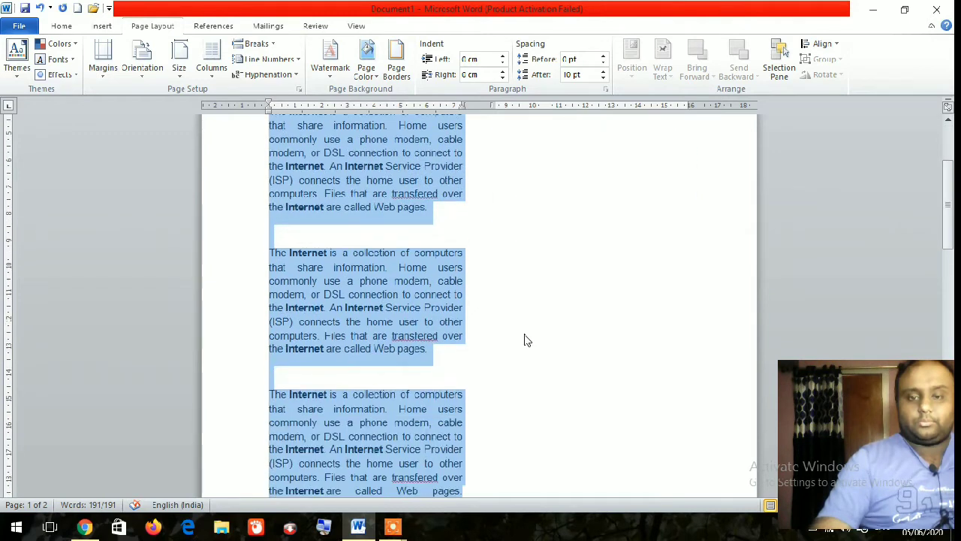
scroll(526, 339, "up", 7)
scroll(520, 308, "down", 4)
scroll(518, 307, "down", 1)
scroll(518, 307, "down", 1)
scroll(518, 304, "up", 5)
scroll(518, 301, "up", 1)
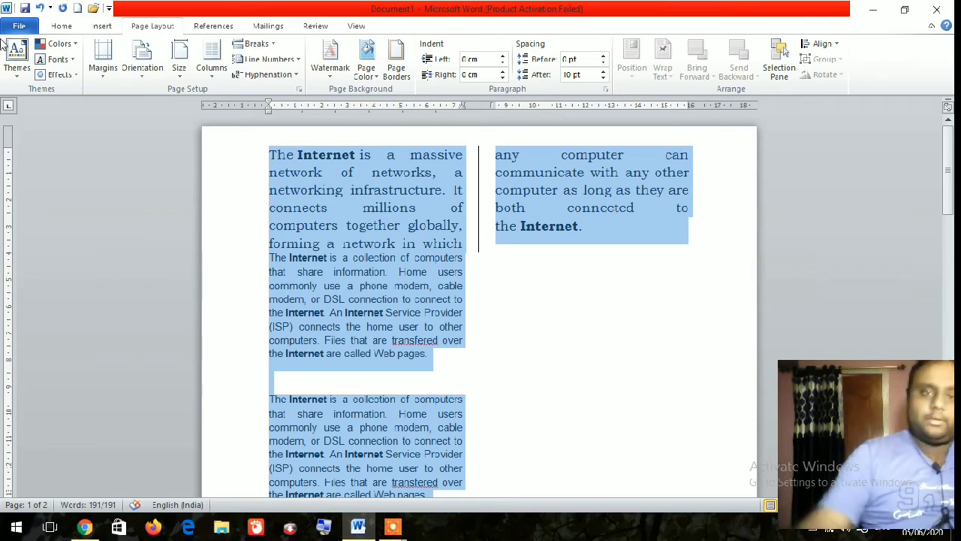
- Switch the text to a three-column layout and scroll through the pages to review it
left_click(212, 71)
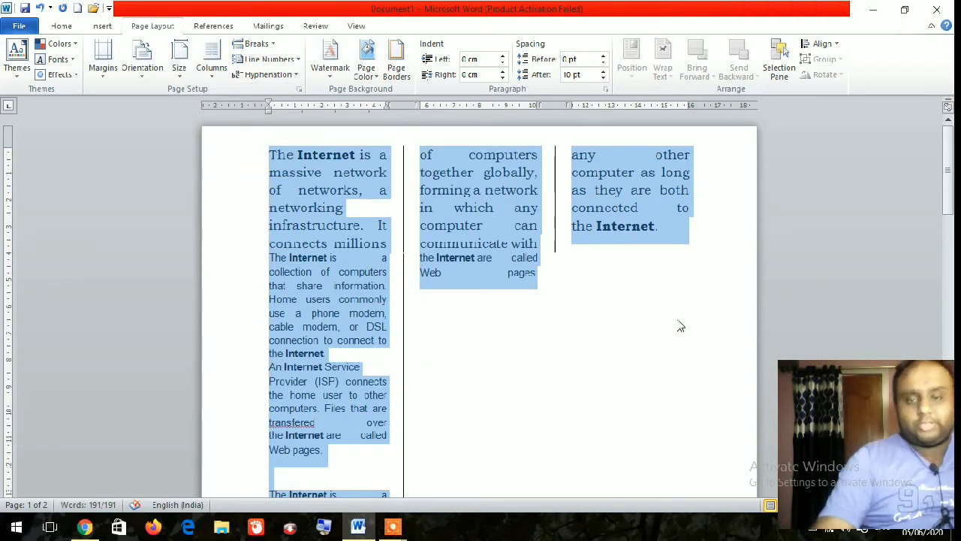
scroll(676, 315, "down", 2)
scroll(672, 306, "down", 5)
scroll(668, 304, "down", 3)
scroll(664, 304, "down", 3)
scroll(663, 300, "up", 3)
scroll(667, 285, "up", 3)
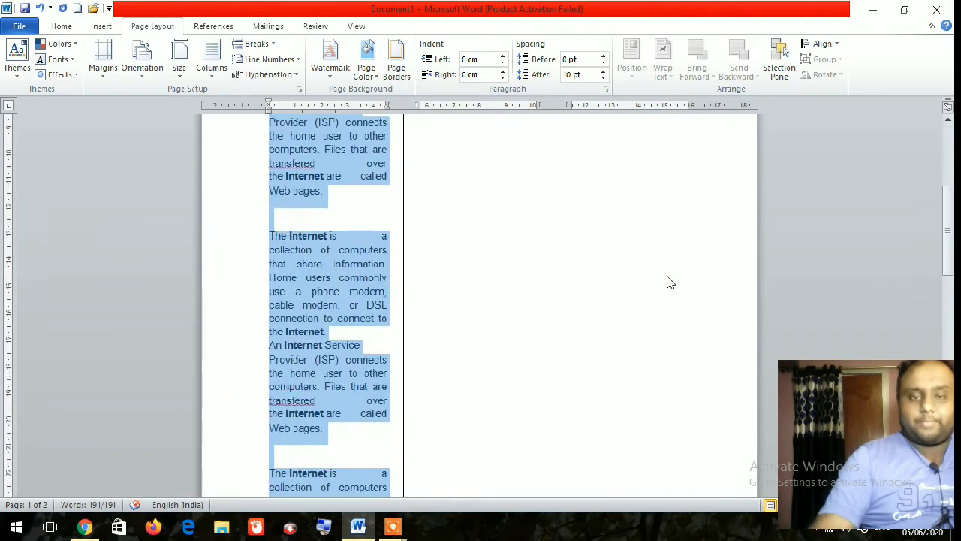
scroll(666, 286, "up", 3)
scroll(668, 283, "up", 3)
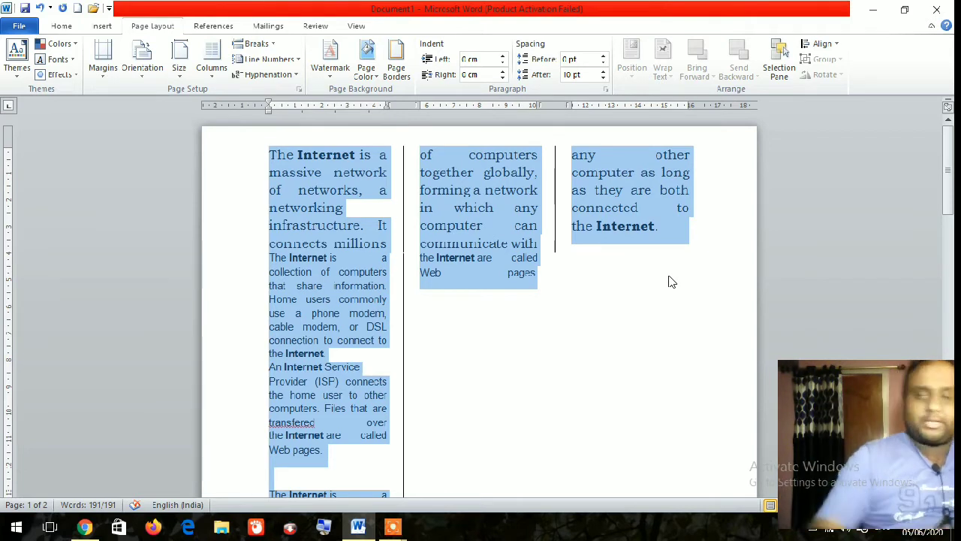
- Return all the text to a single full-width column
scroll(450, 331, "down", 2)
scroll(451, 333, "down", 3)
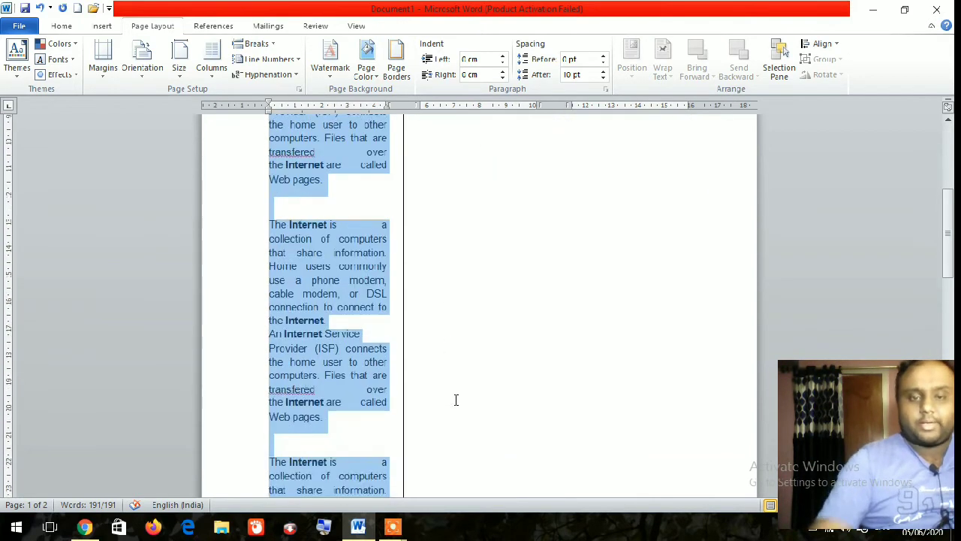
scroll(455, 397, "down", 3)
scroll(428, 413, "down", 2)
scroll(403, 400, "up", 2)
scroll(403, 375, "up", 3)
scroll(403, 365, "up", 3)
scroll(401, 358, "up", 2)
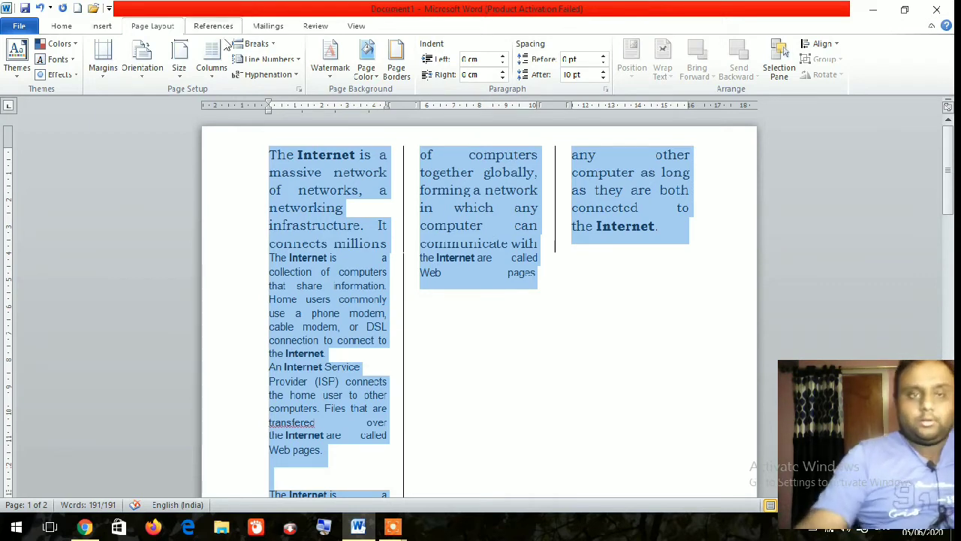
left_click(211, 59)
left_click(235, 100)
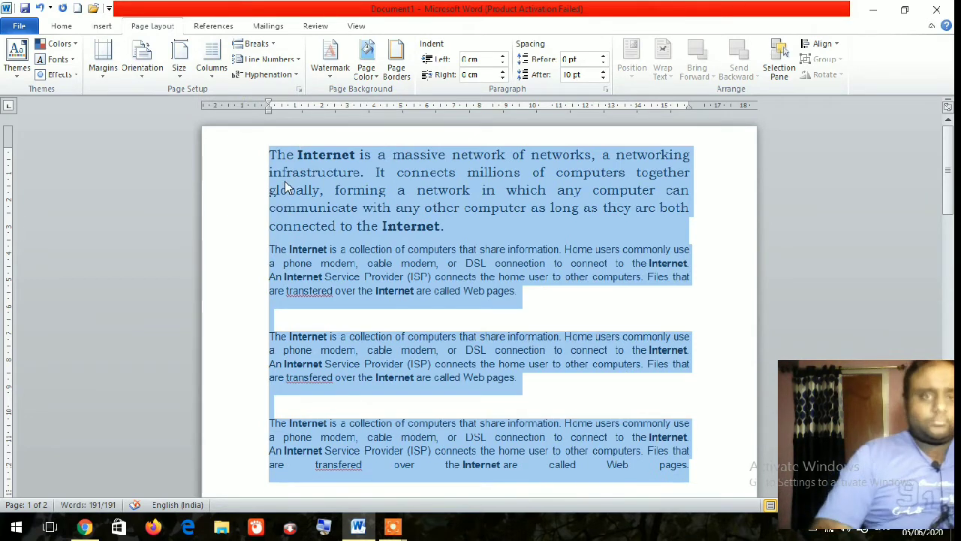
- Insert a page break below the first small paragraph, then undo it
left_click(361, 293)
left_click(287, 317)
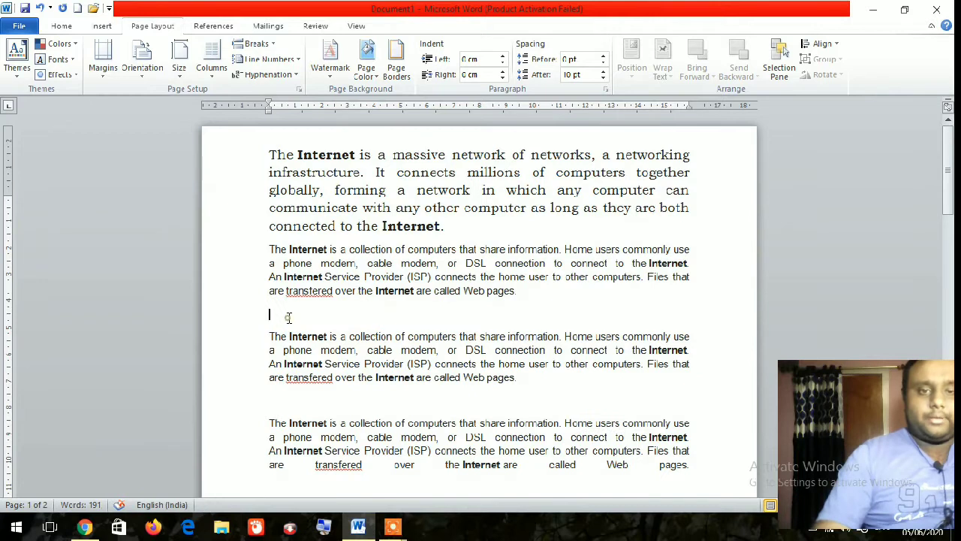
left_click(259, 45)
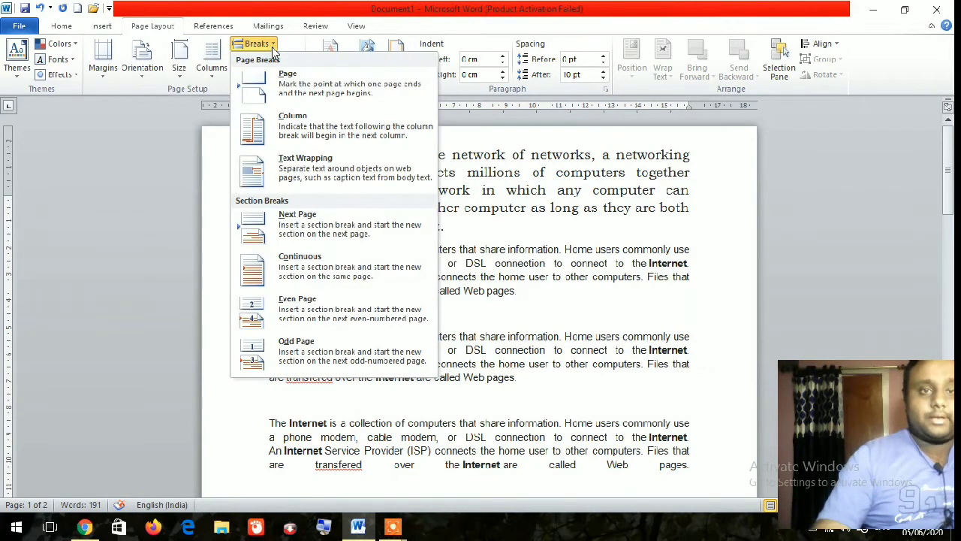
left_click(313, 98)
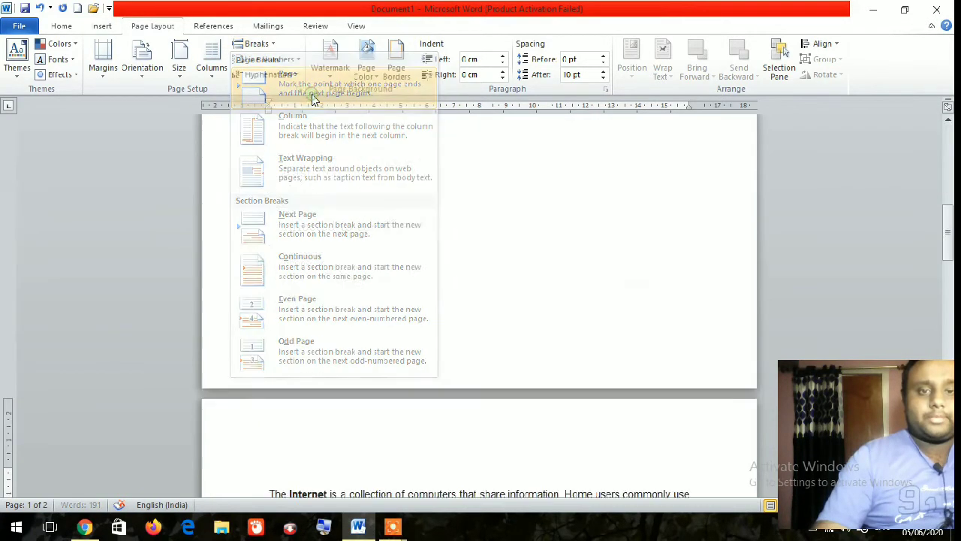
scroll(357, 158, "up", 2)
scroll(357, 157, "up", 2)
scroll(360, 158, "up", 2)
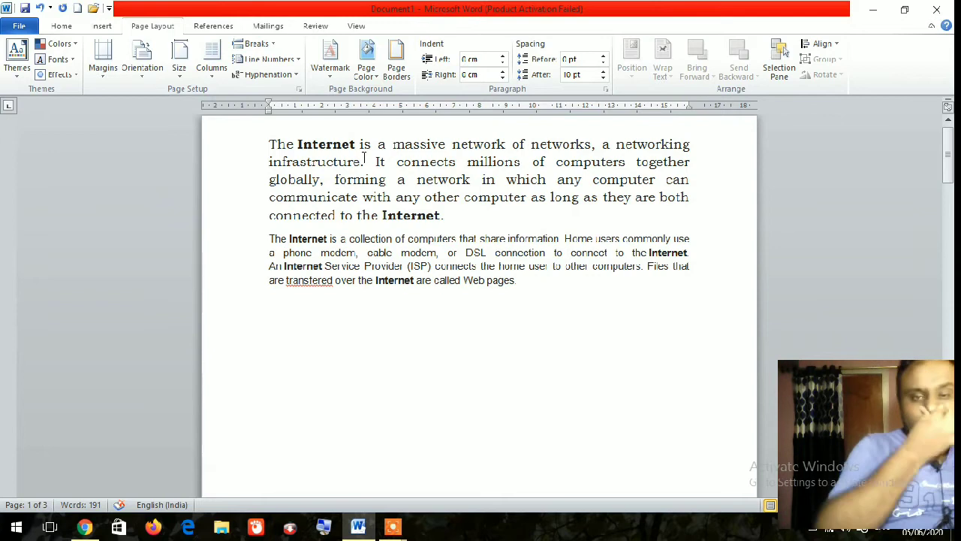
left_click(359, 527)
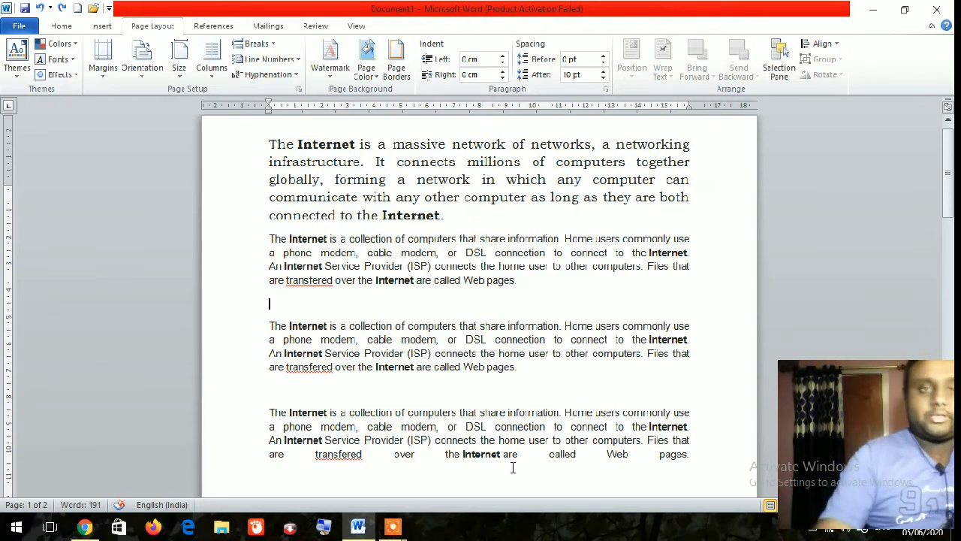
- Insert a break so the following paragraph starts on a new page
left_click(274, 46)
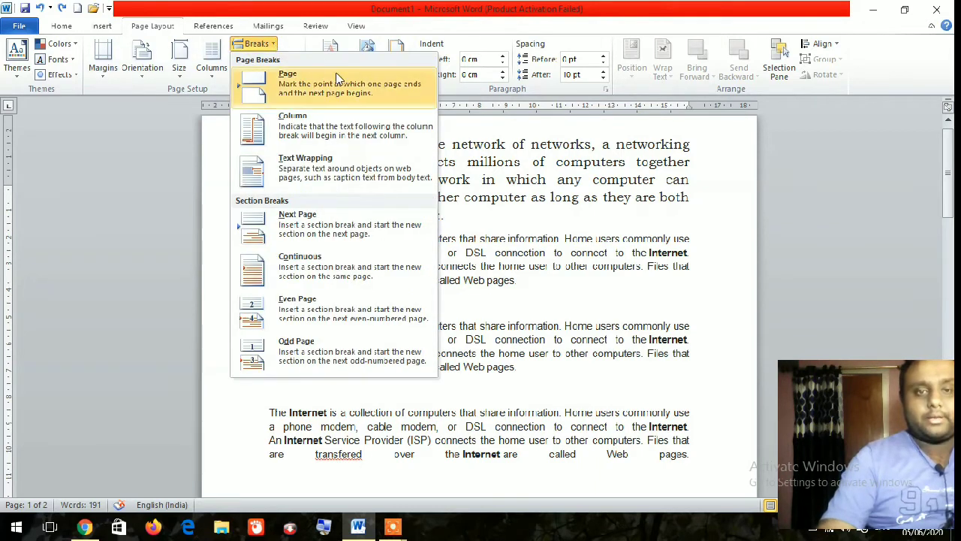
left_click(336, 98)
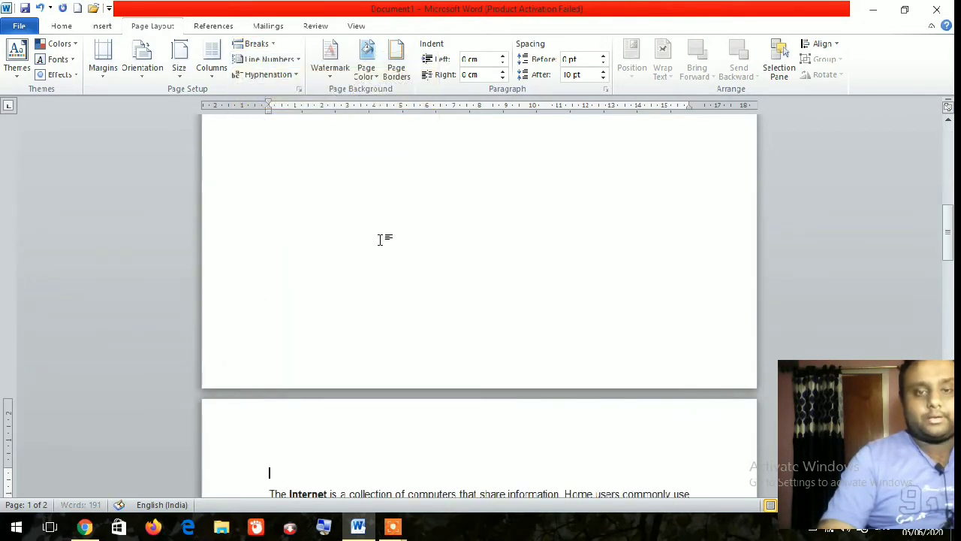
scroll(360, 315, "up", 1)
scroll(324, 263, "down", 9)
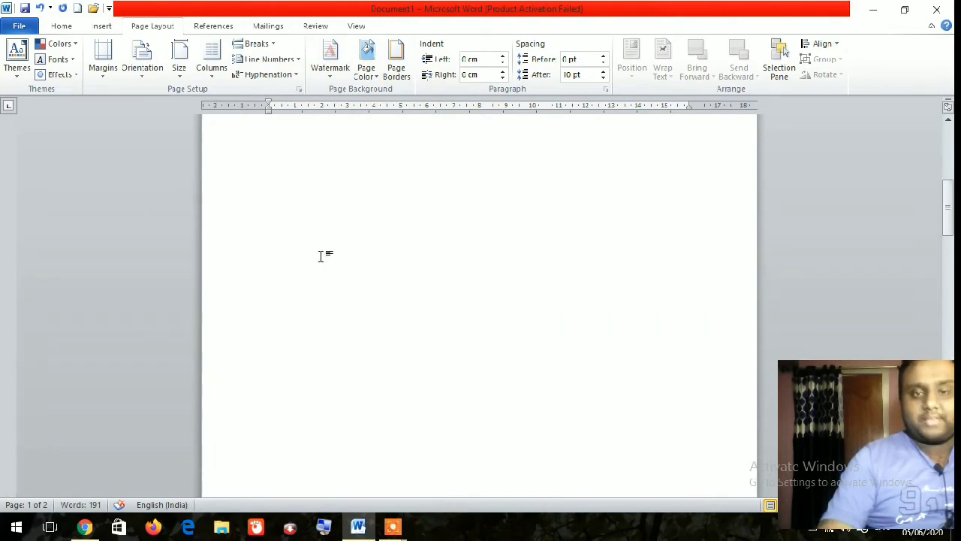
scroll(323, 248, "down", 3)
scroll(308, 278, "down", 2)
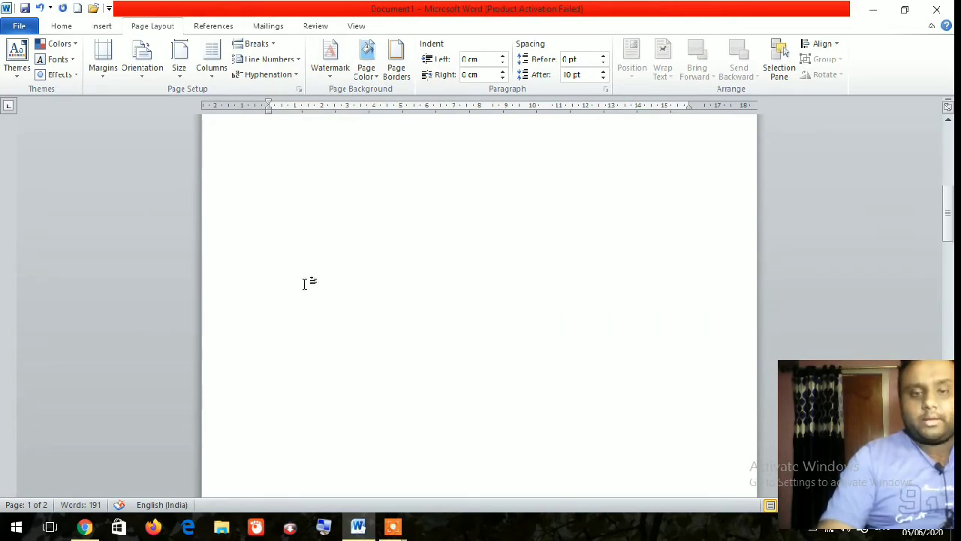
scroll(307, 300, "down", 2)
scroll(308, 328, "down", 2)
scroll(304, 323, "up", 3)
scroll(308, 298, "up", 2)
scroll(335, 290, "up", 2)
scroll(340, 293, "up", 2)
scroll(340, 293, "up", 2)
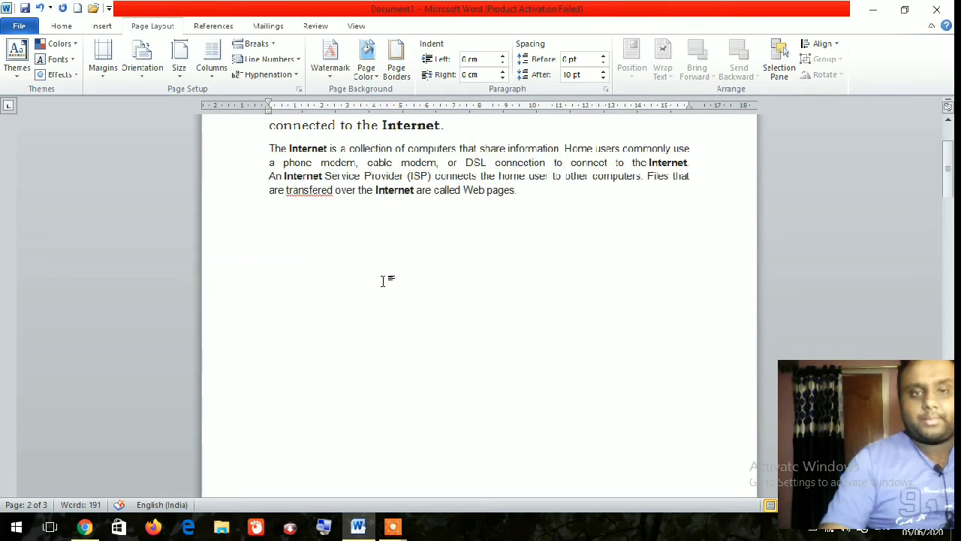
scroll(495, 277, "down", 5)
- At the top of page 2, delete the stray k, the page break and the empty line
left_click(269, 469)
type("k")
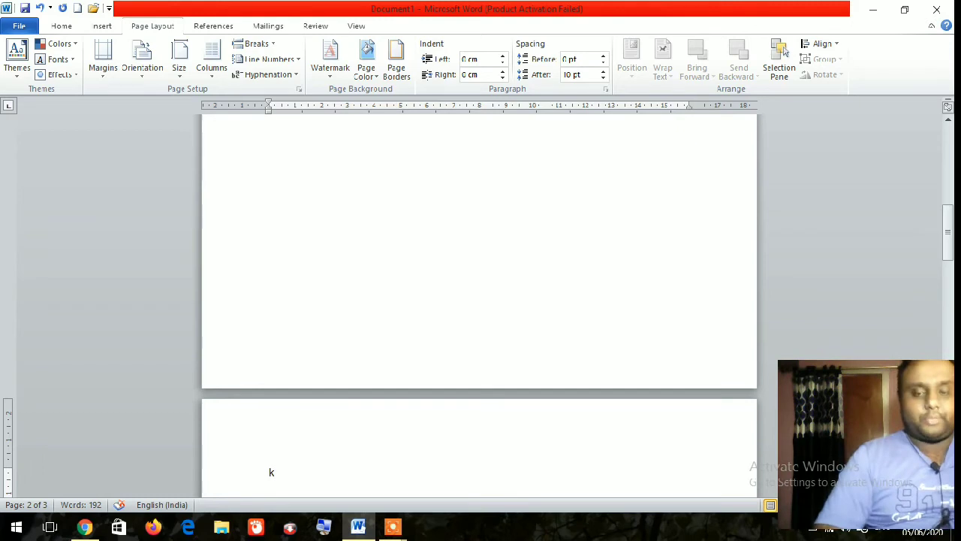
key("BackSpace")
key("BackSpace")
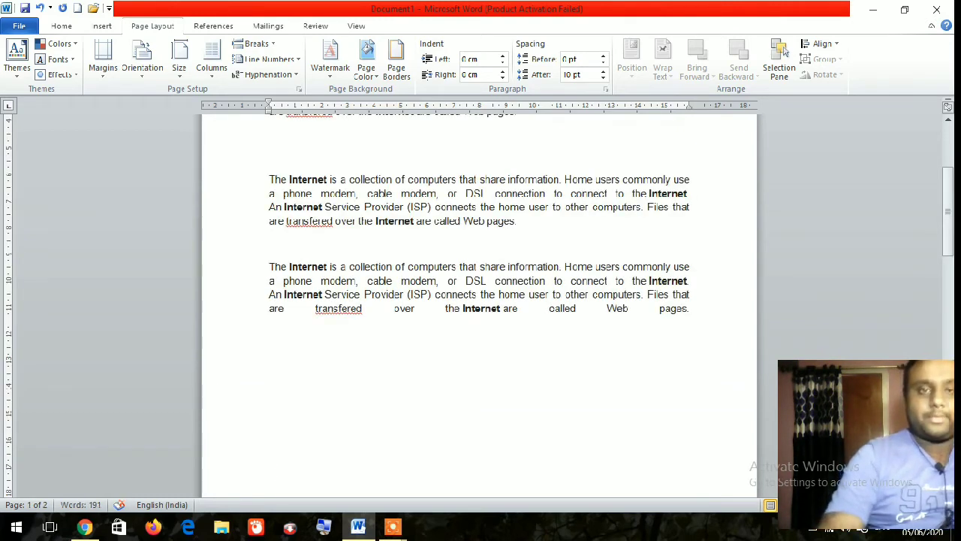
key("BackSpace")
scroll(454, 297, "up", 2)
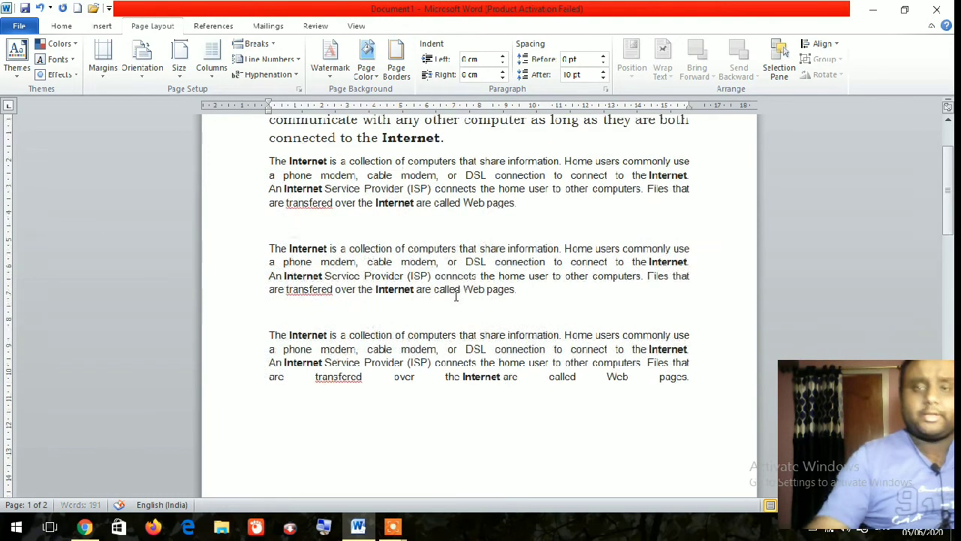
scroll(452, 303, "up", 3)
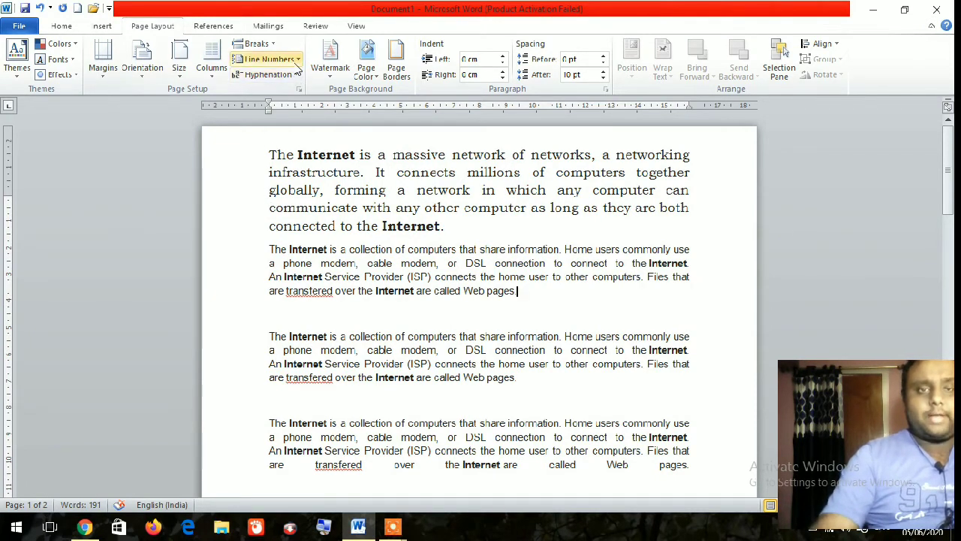
left_click(268, 59)
left_click(305, 96)
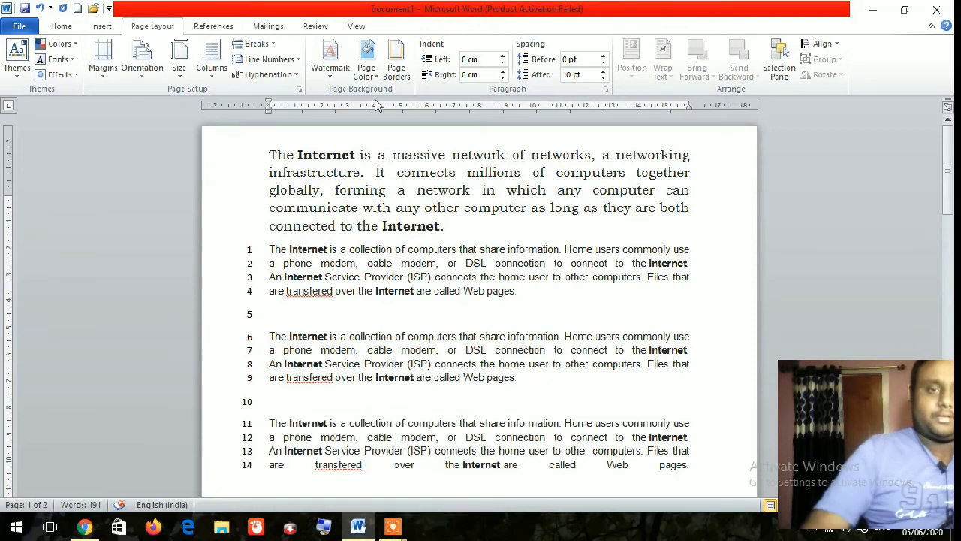
left_click(270, 75)
left_click(284, 108)
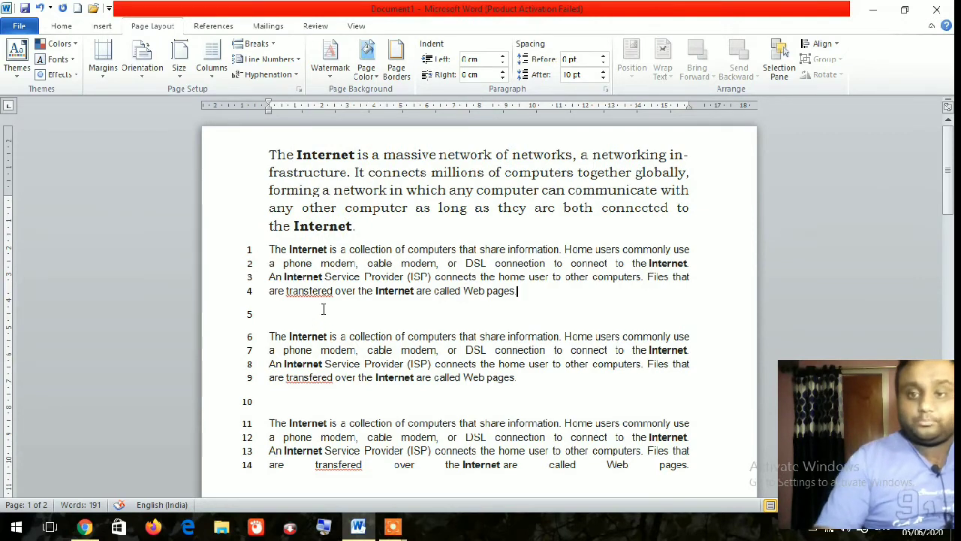
key("ctrl+z")
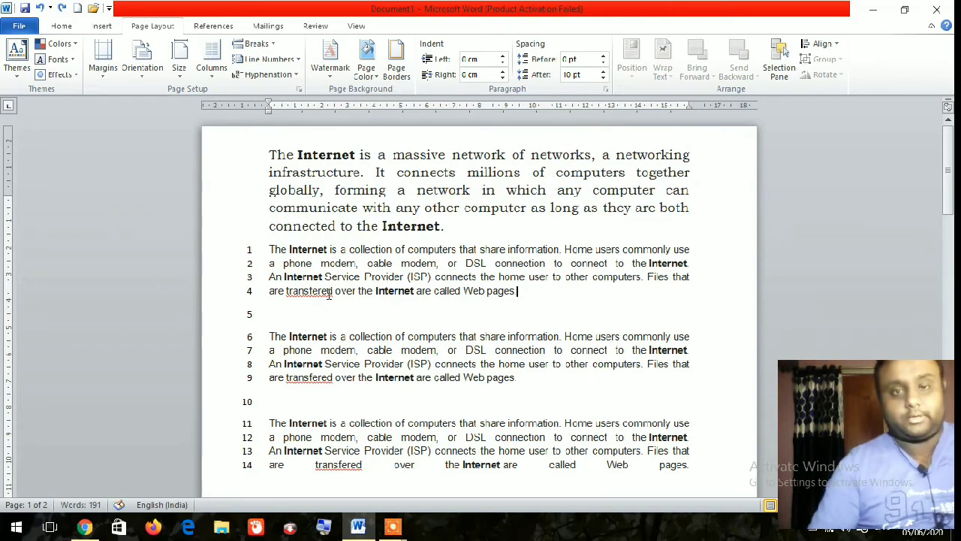
key("ctrl+z")
left_click_drag(447, 227, 238, 139)
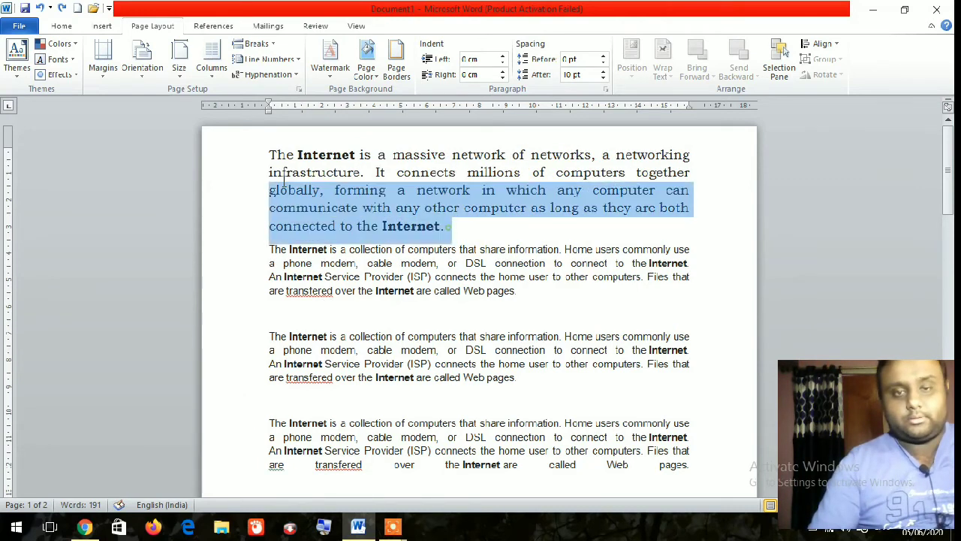
- Apply Automatic hyphenation, undo it, then reselect the first paragraph and apply Automatic hyphenation again
left_click(269, 75)
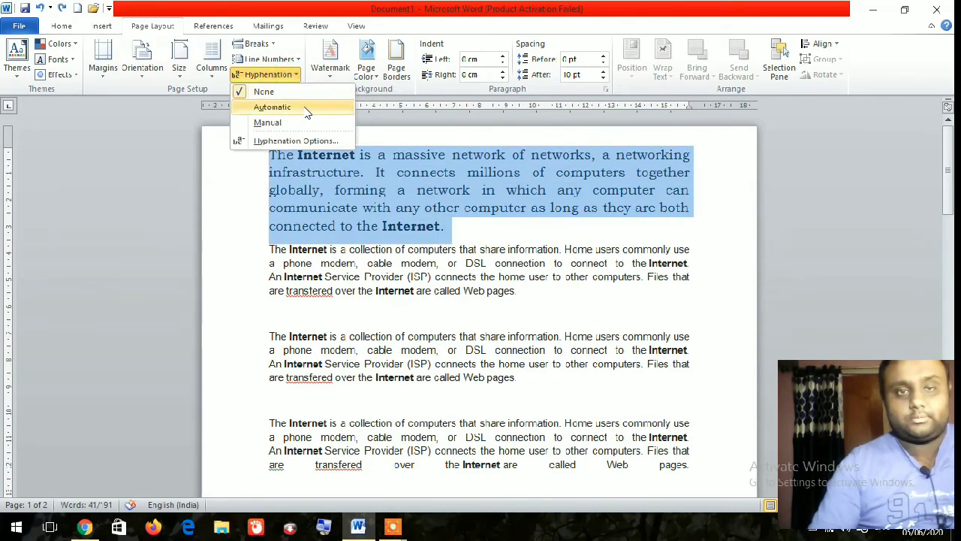
left_click(302, 107)
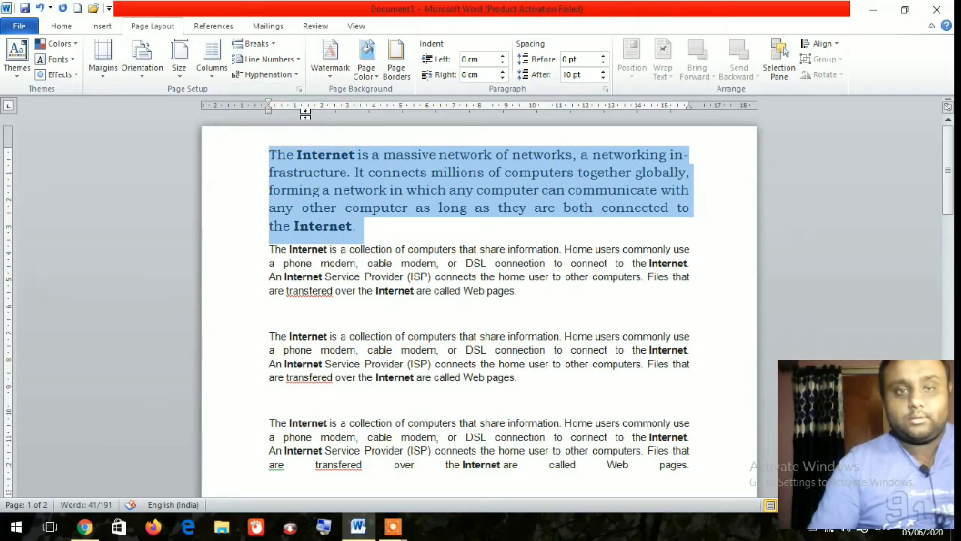
key("ctrl+z")
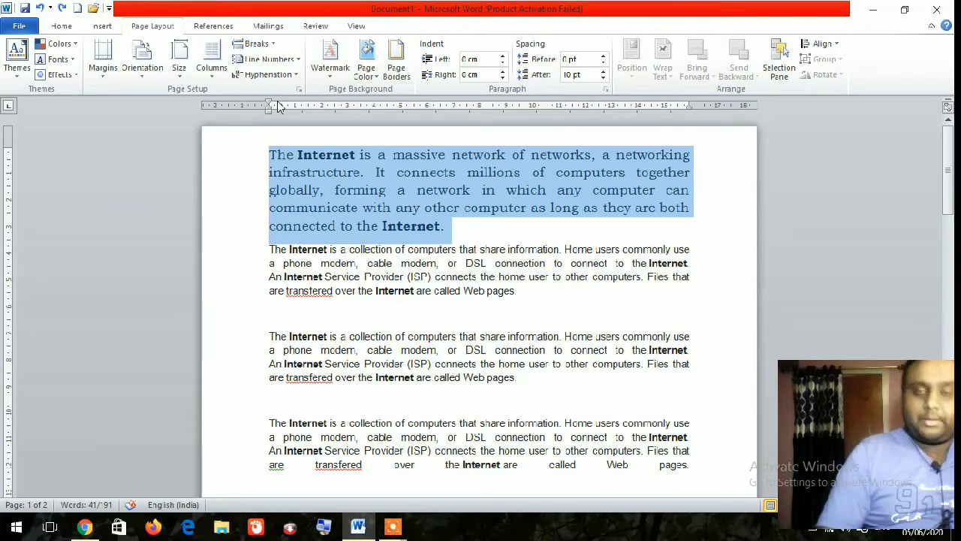
left_click(300, 174)
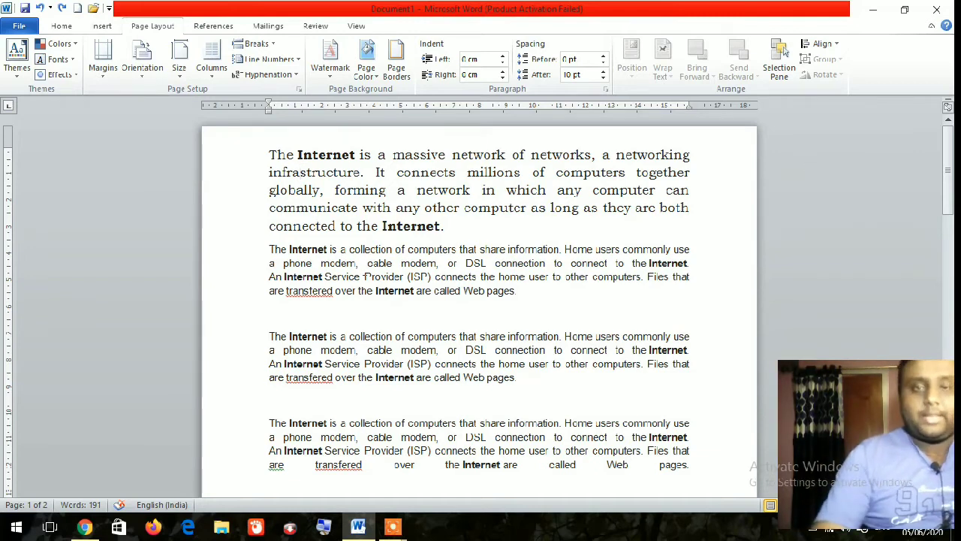
left_click_drag(461, 227, 269, 154)
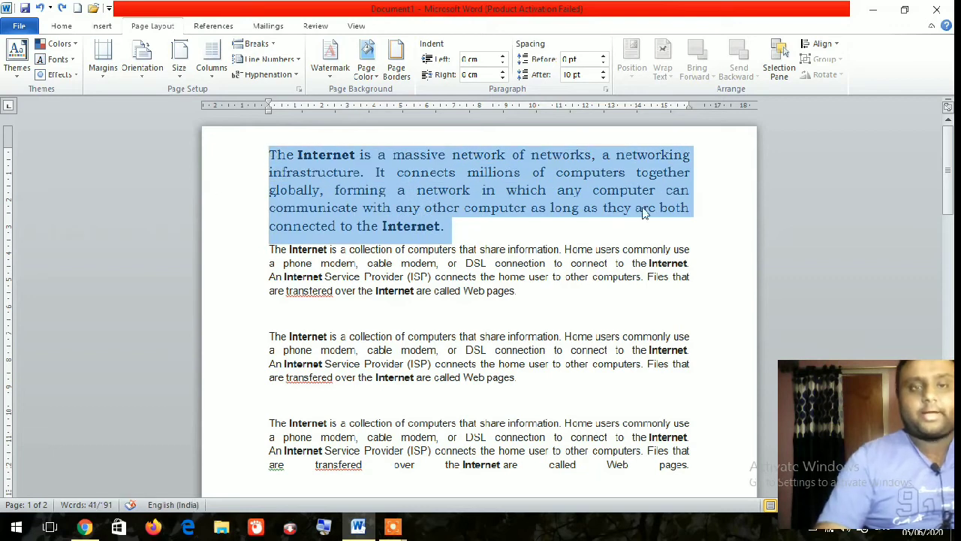
left_click(277, 75)
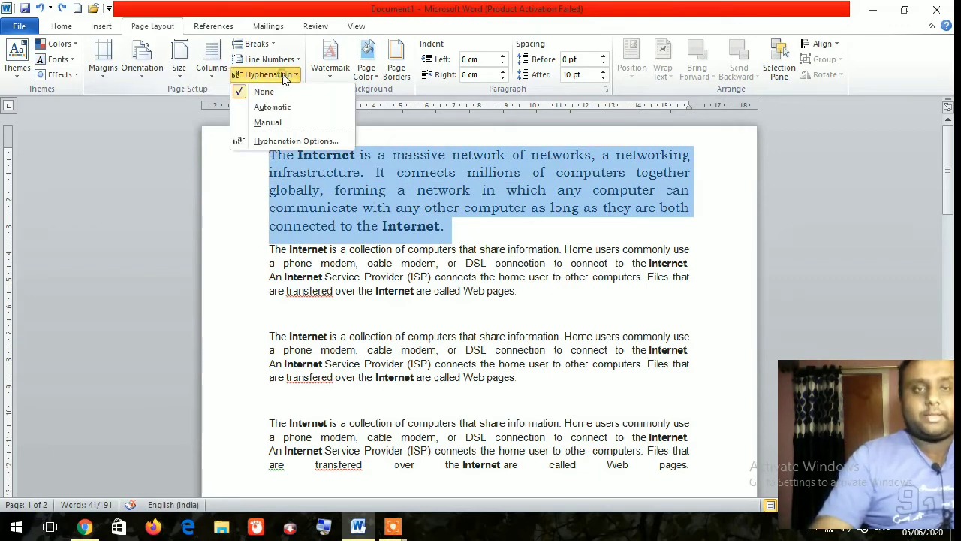
left_click(289, 109)
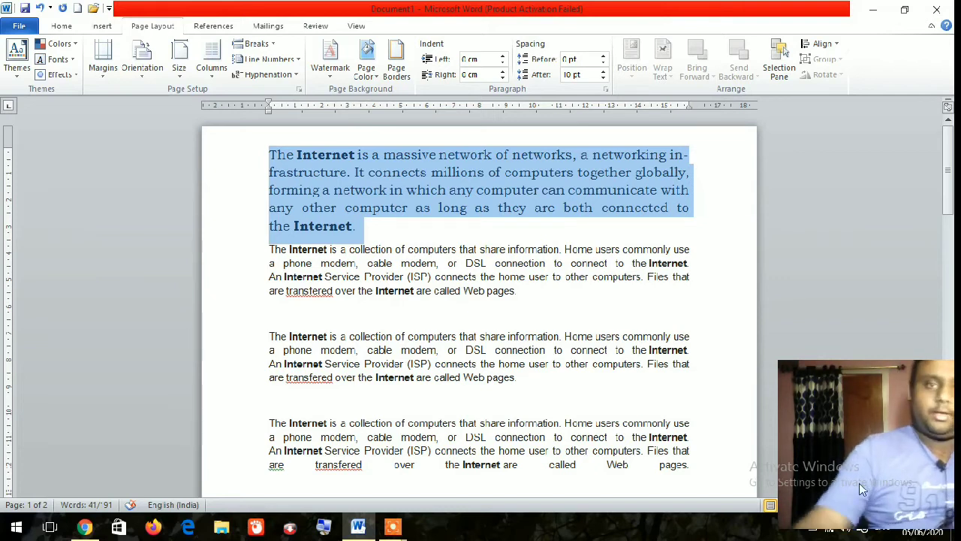
- Apply the diagonal CONFIDENTIAL 1 watermark, scroll to check it, and reopen the Watermark gallery
left_click(325, 73)
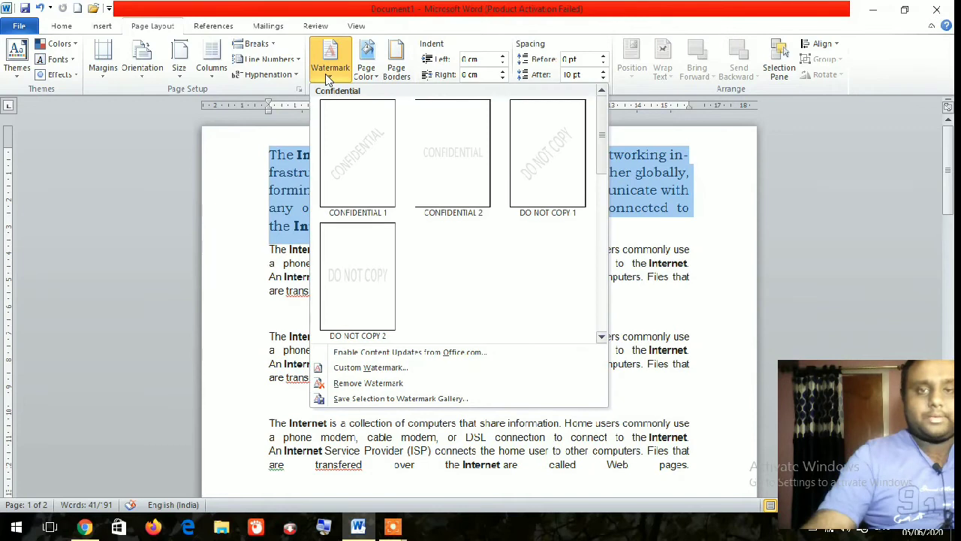
left_click(353, 160)
scroll(421, 338, "down", 2)
scroll(451, 391, "down", 3)
scroll(390, 433, "down", 2)
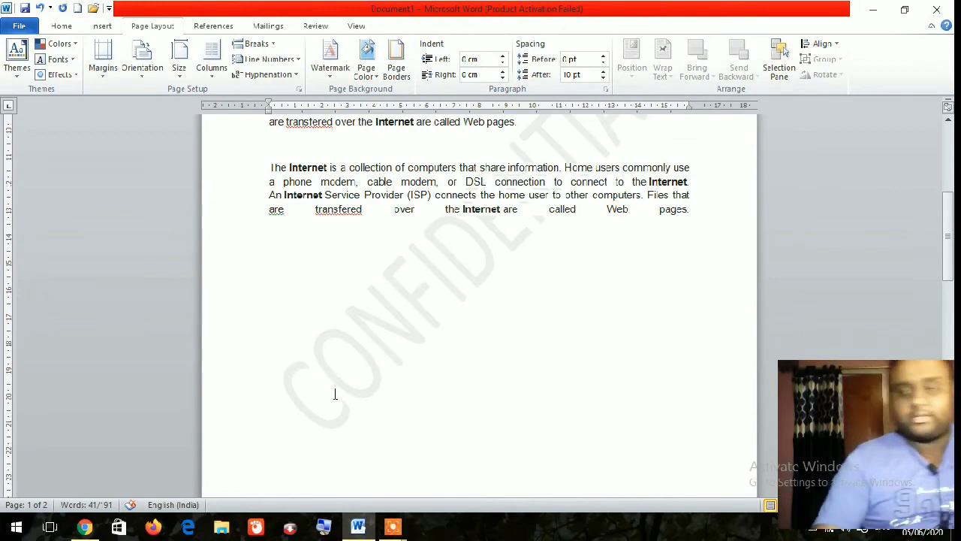
left_click(330, 75)
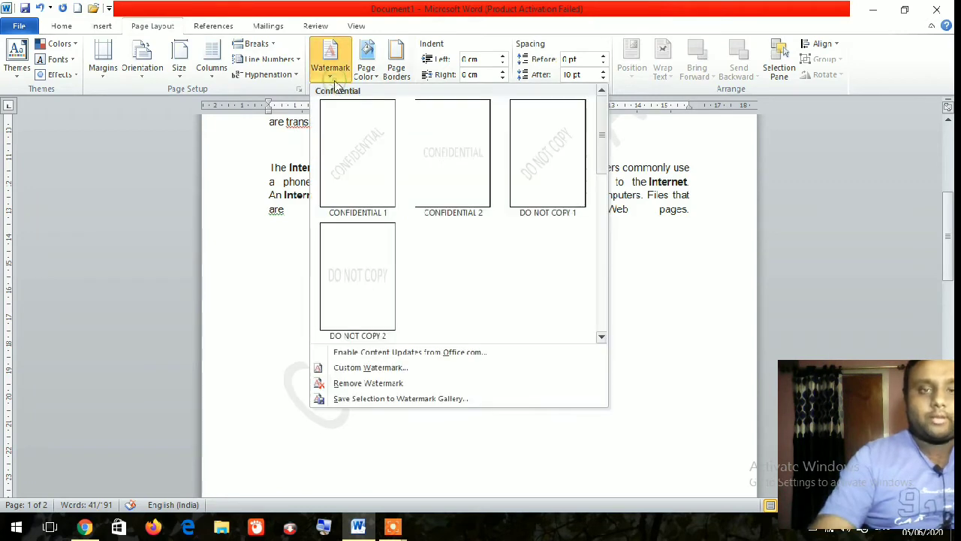
- Replace the CONFIDENTIAL watermark text with PATHSHALA ONLINE in the Custom Watermark dialog
left_click(379, 368)
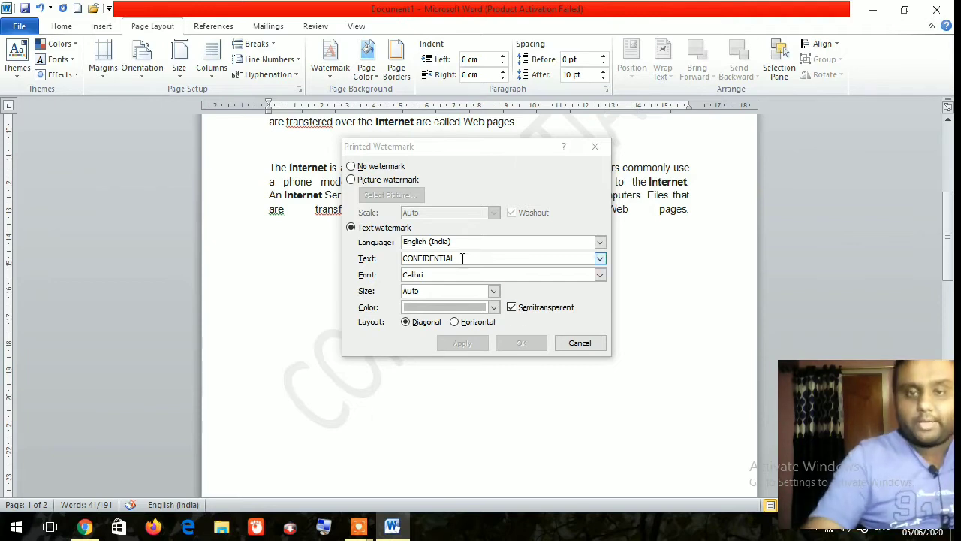
left_click(400, 263)
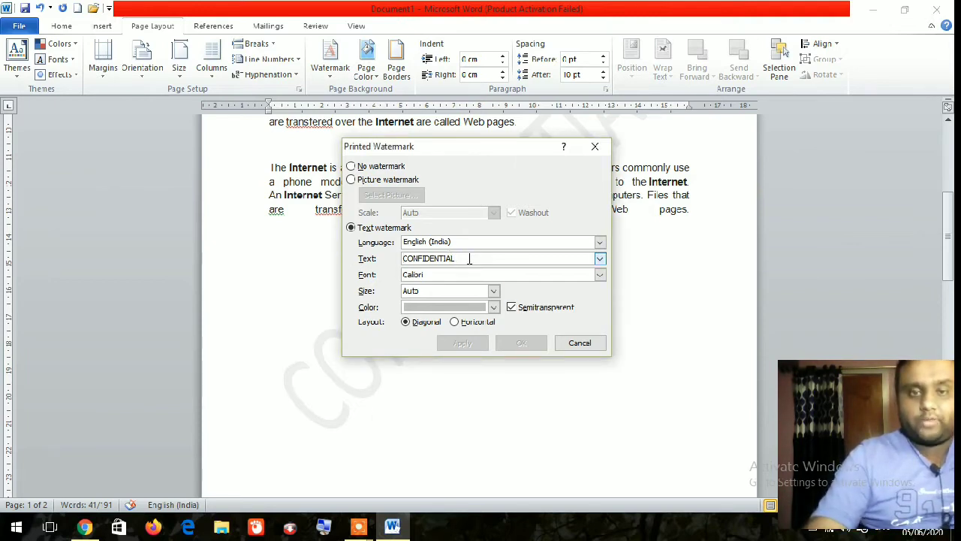
left_click_drag(469, 258, 406, 248)
key("BackSpace")
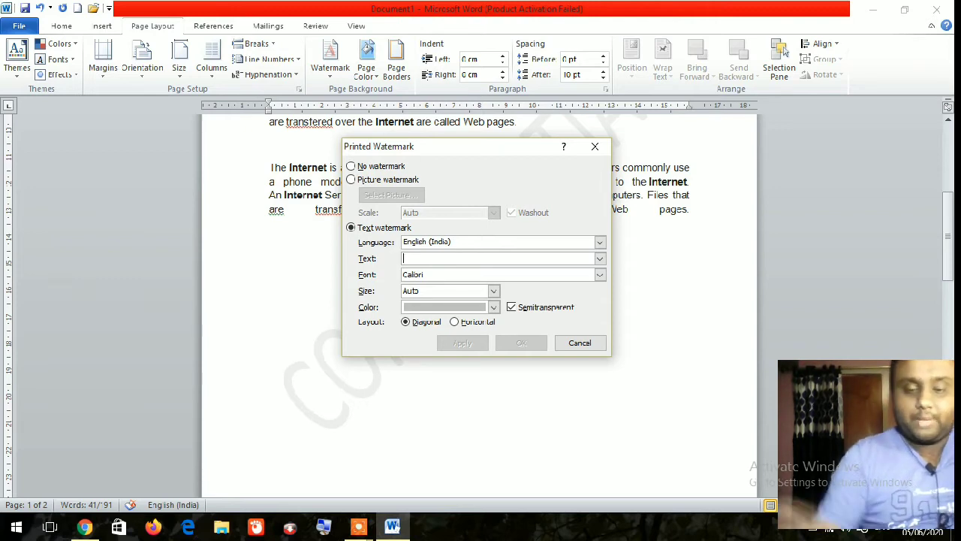
type("p")
key("BackSpace")
key("BackSpace")
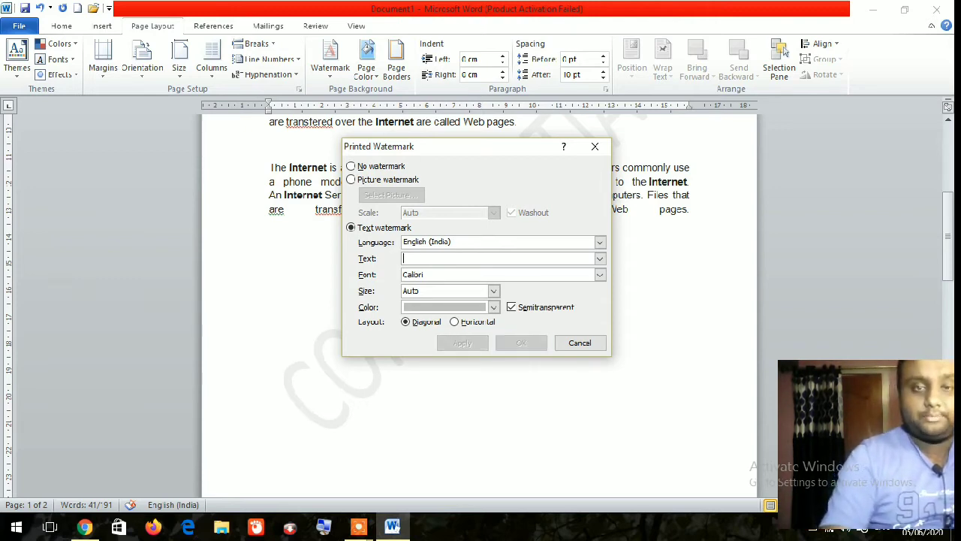
type("PATHSHALA ONLIN")
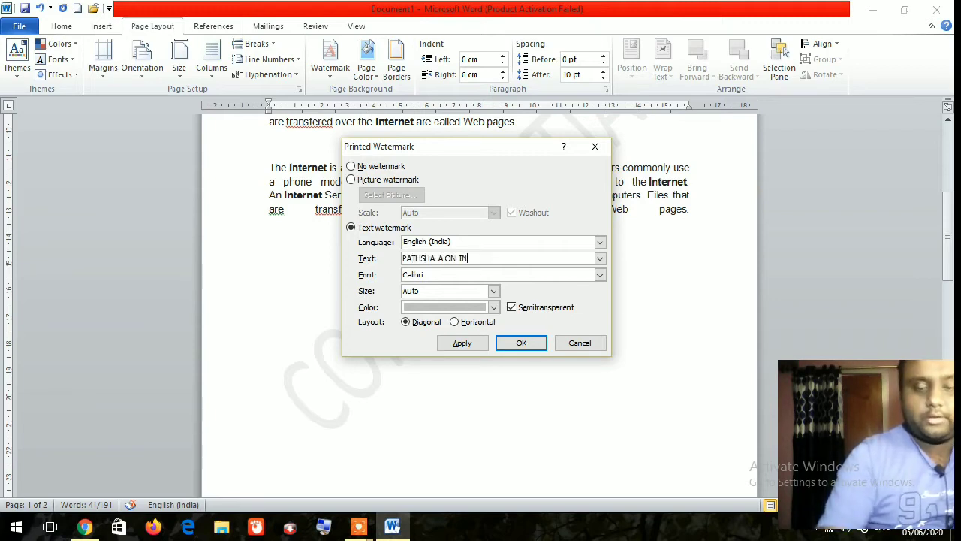
type("E")
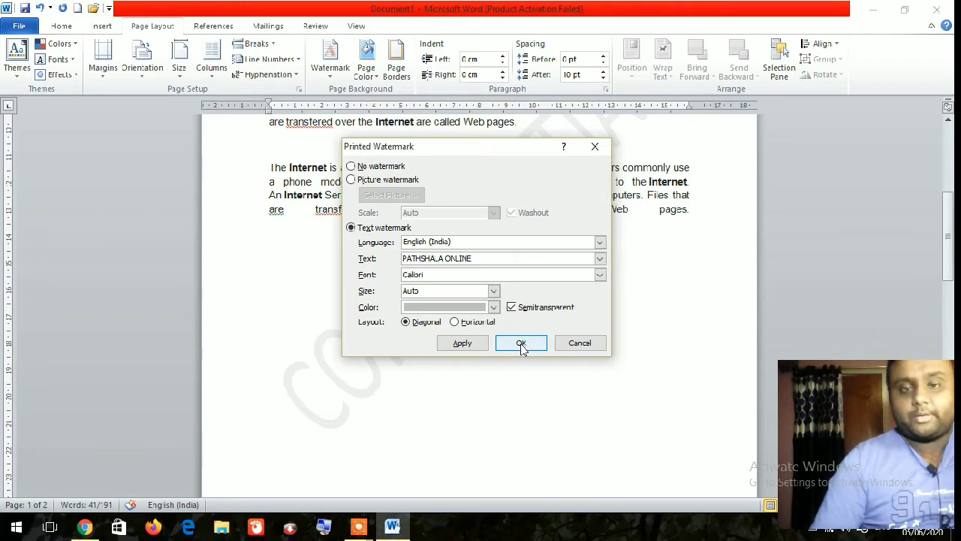
left_click(522, 347)
scroll(455, 339, "up", 1)
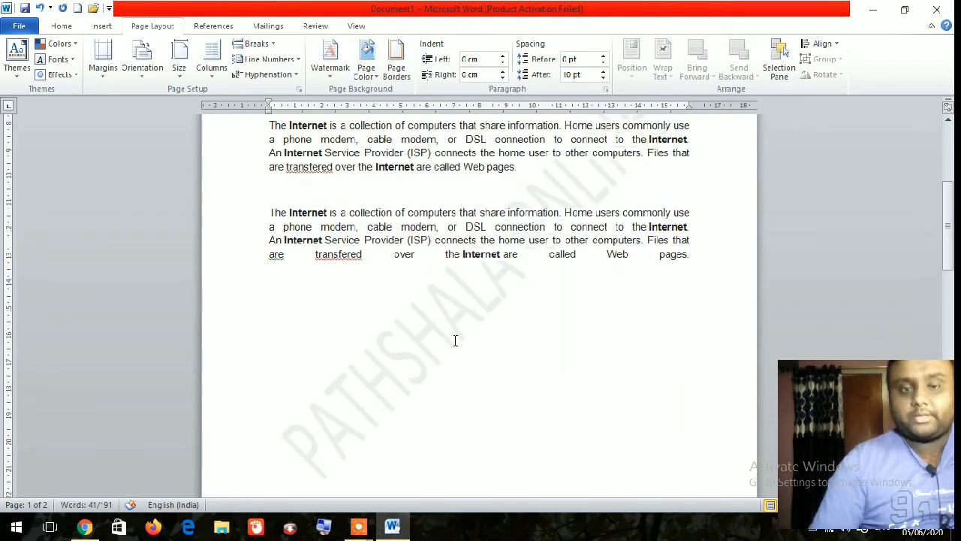
scroll(455, 338, "up", 2)
scroll(482, 383, "down", 3)
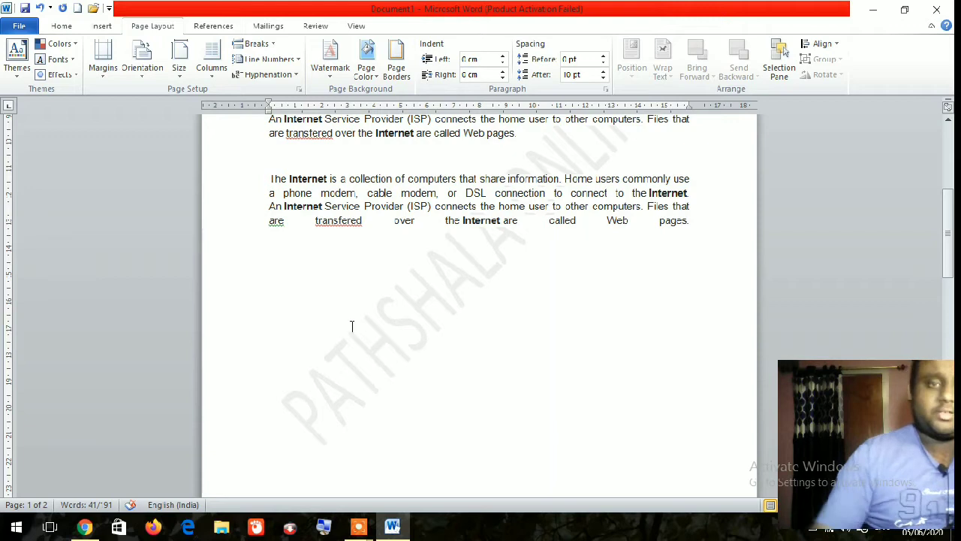
- Change the PATHSHALA ONLINE watermark colour to red
left_click(330, 58)
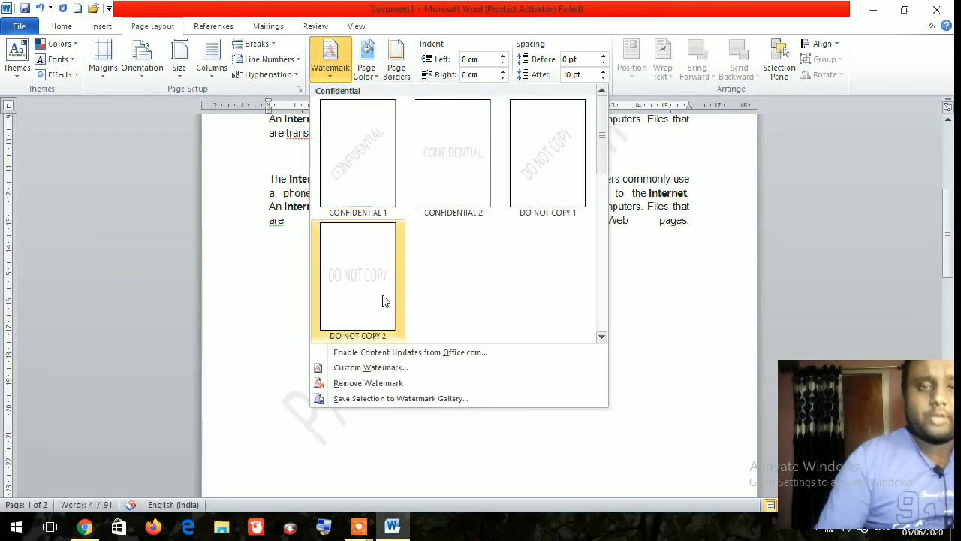
left_click(400, 368)
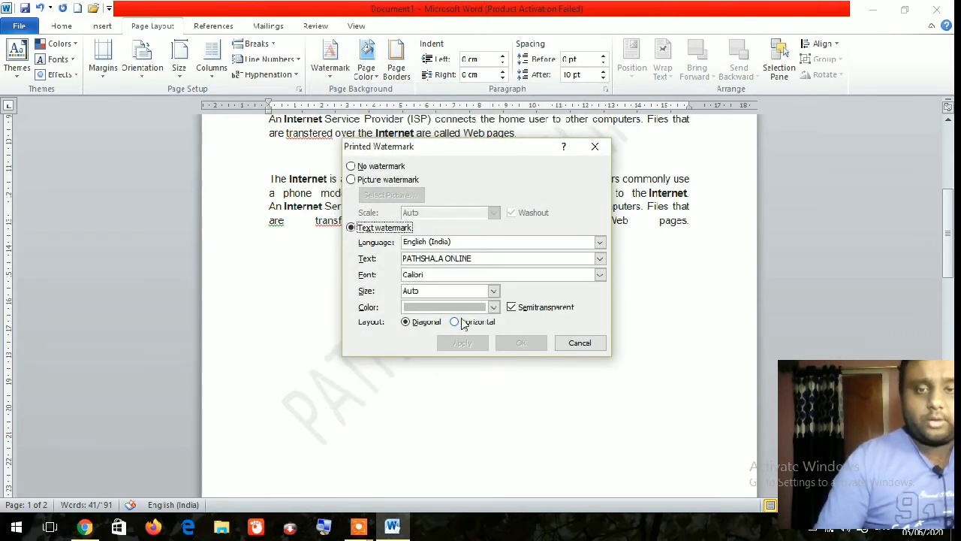
left_click(493, 307)
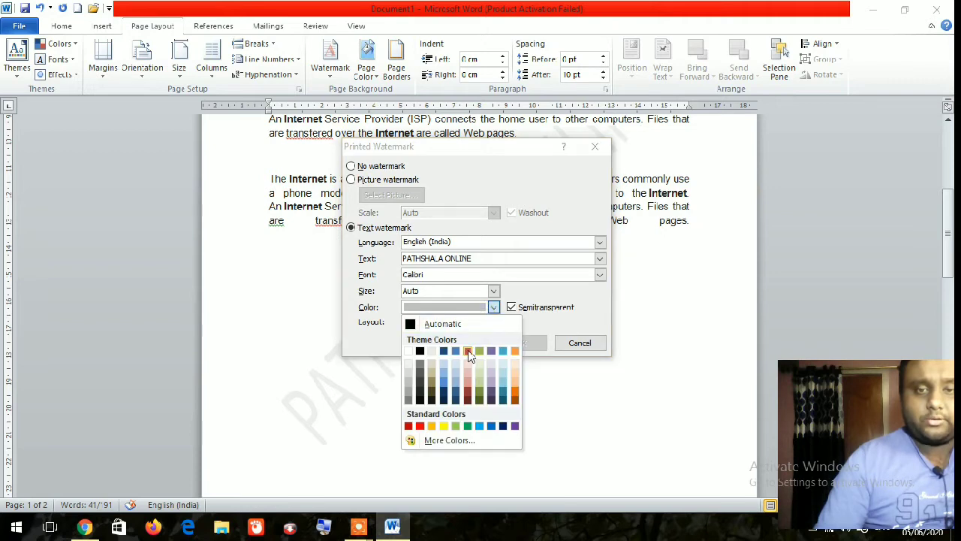
left_click(467, 350)
left_click(515, 344)
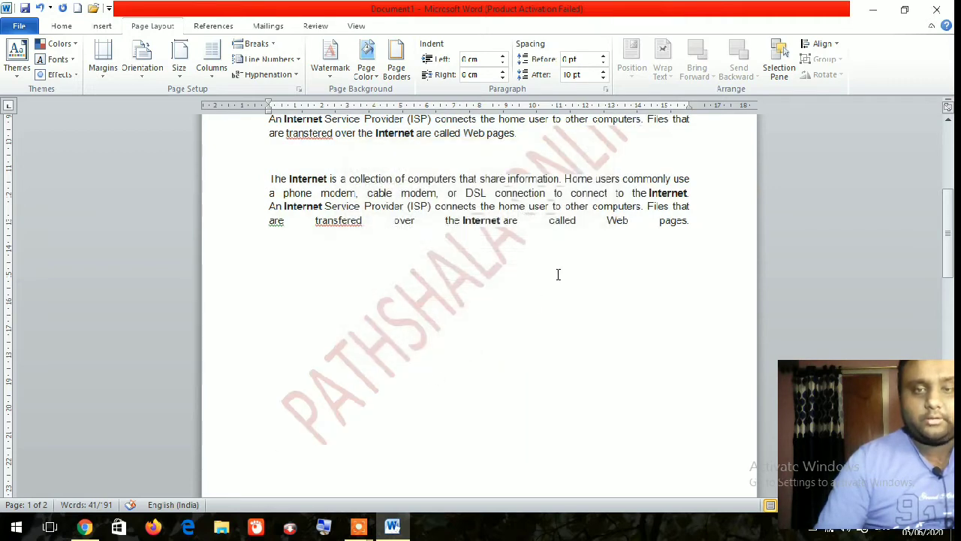
scroll(523, 328, "up", 1)
scroll(531, 345, "up", 1)
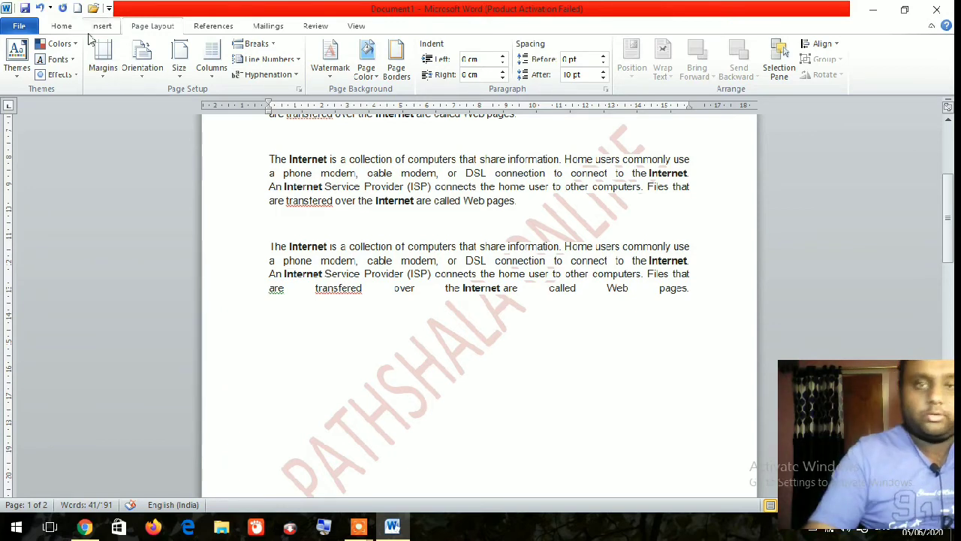
- Remove the watermark and set the page colour to No Color
left_click(332, 75)
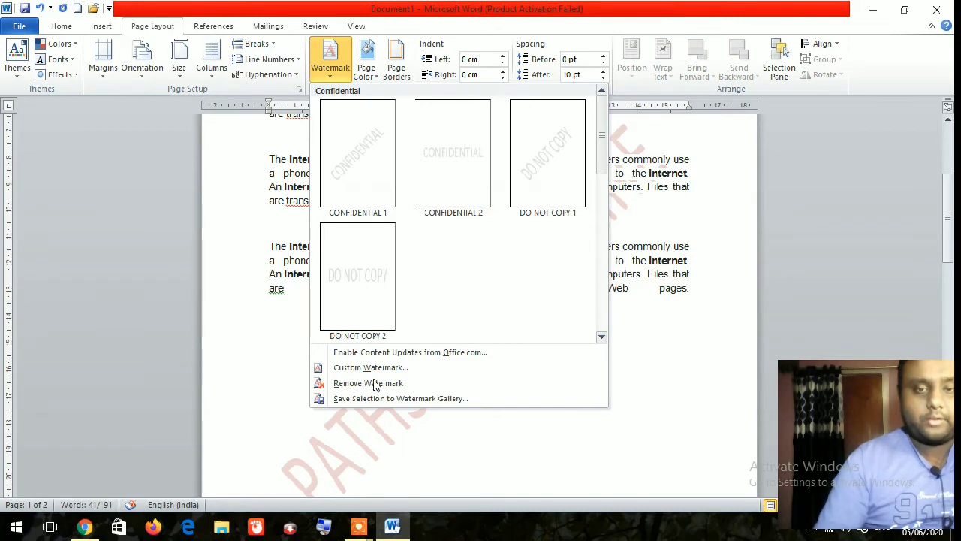
left_click(371, 383)
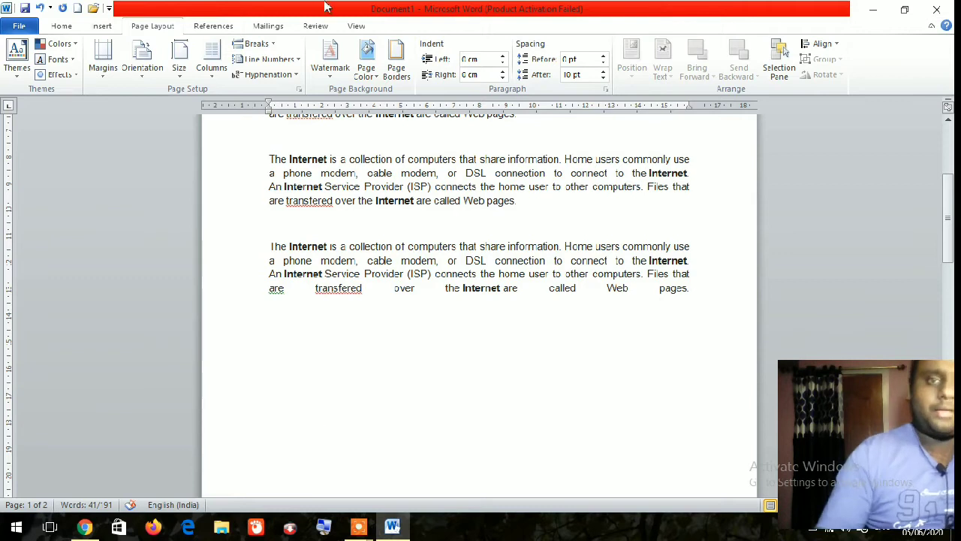
left_click(372, 75)
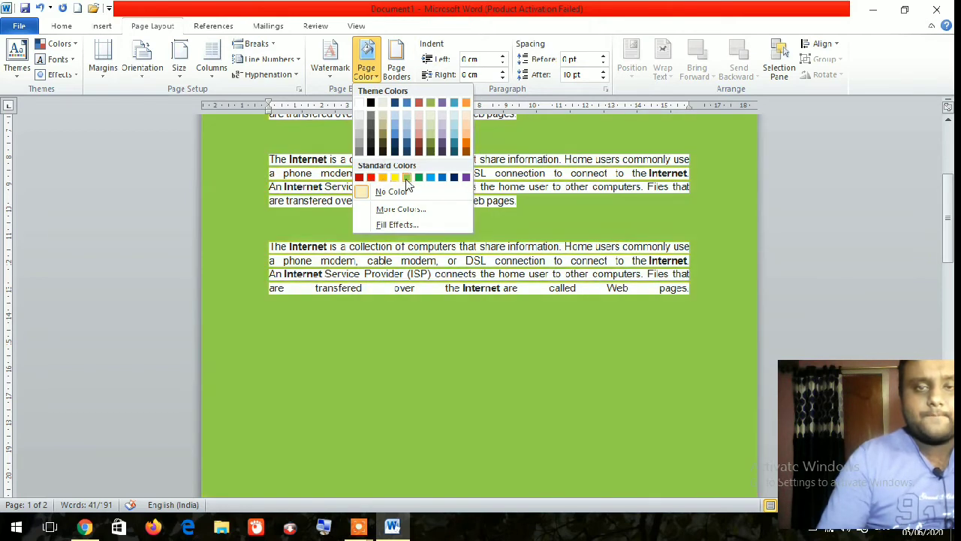
left_click(547, 313)
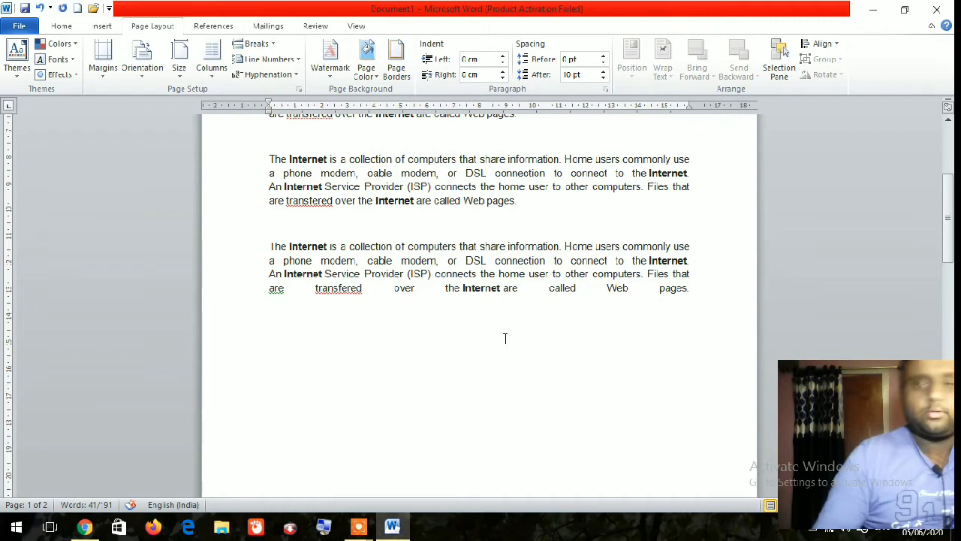
left_click(398, 75)
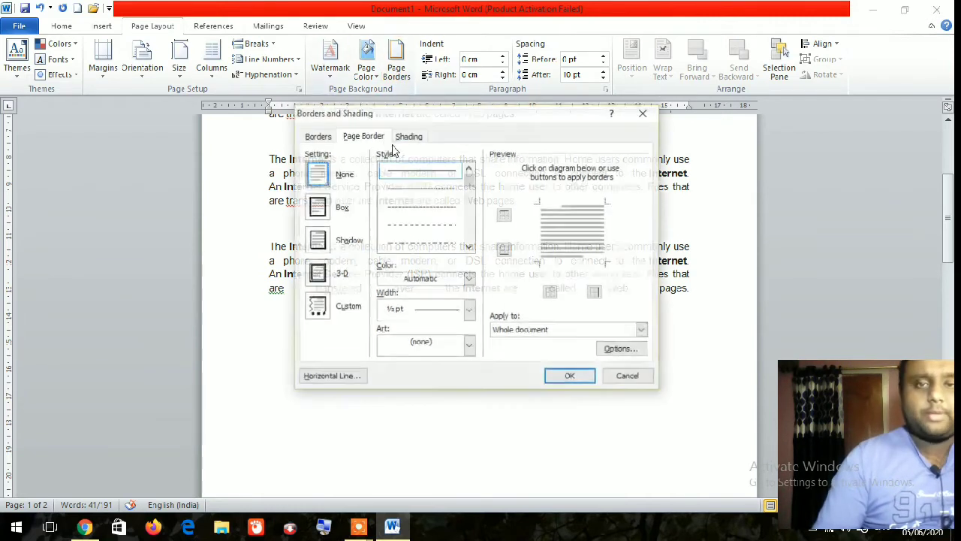
- Apply a plain Box page border around the page
left_click(321, 210)
left_click(570, 380)
left_click(582, 379)
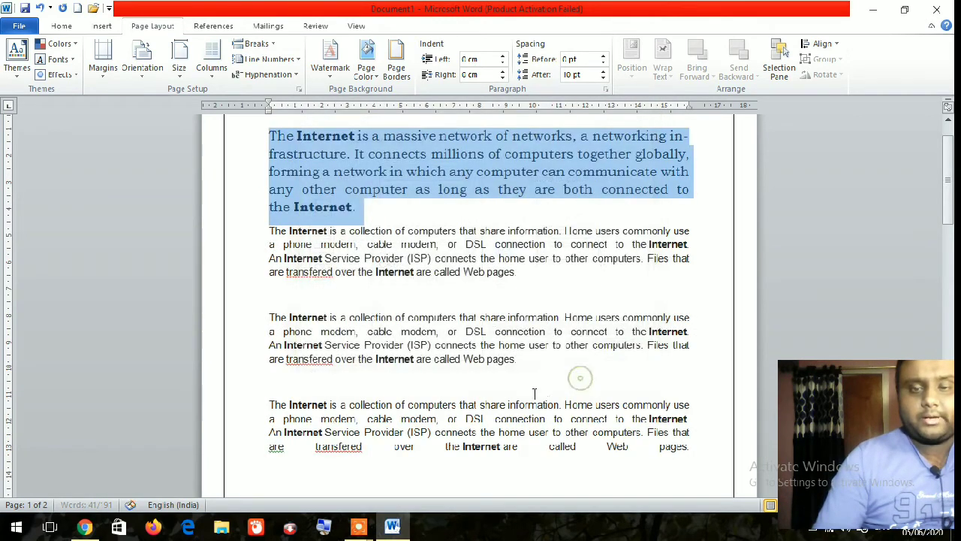
scroll(307, 454, "down", 5)
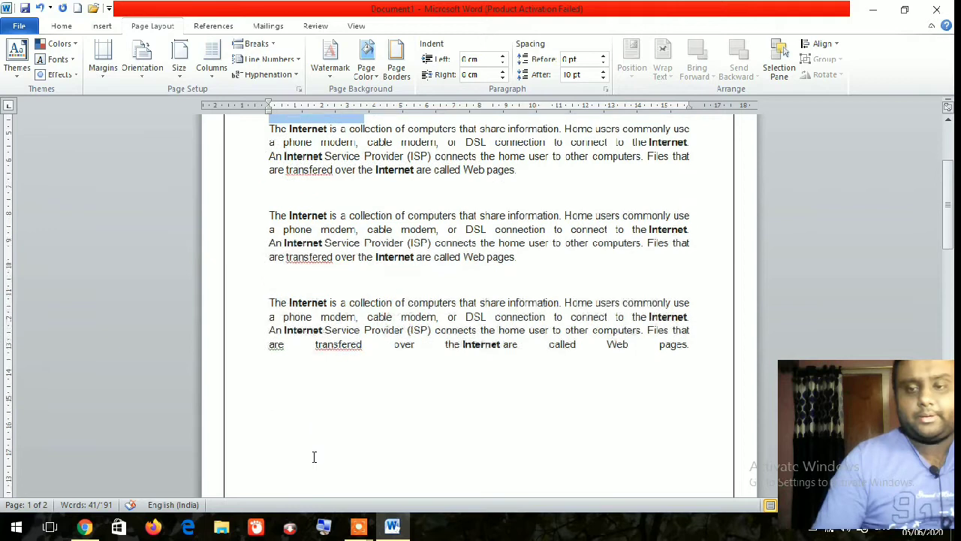
scroll(307, 466, "down", 3)
scroll(304, 473, "up", 2)
scroll(291, 220, "up", 2)
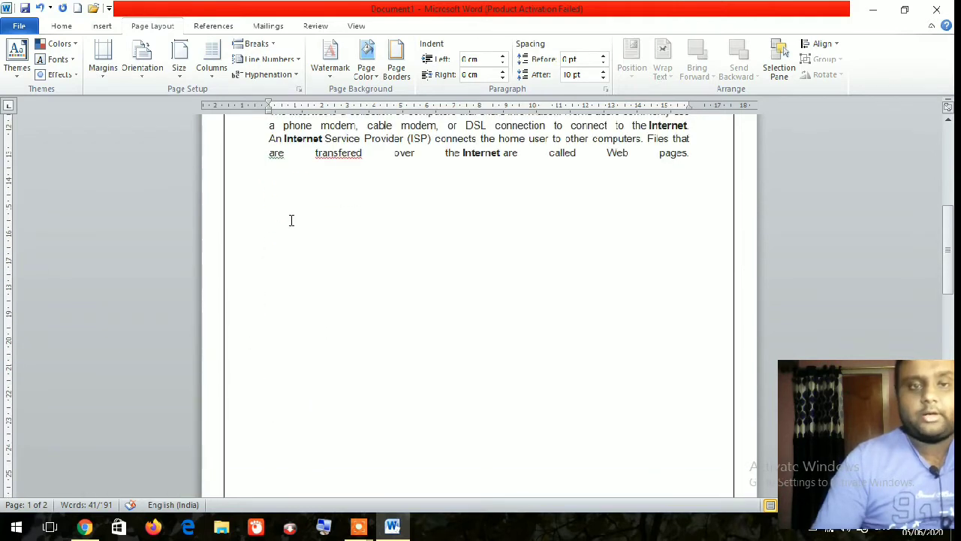
- Replace the box with an orange-and-green patterned Art page border
left_click(395, 68)
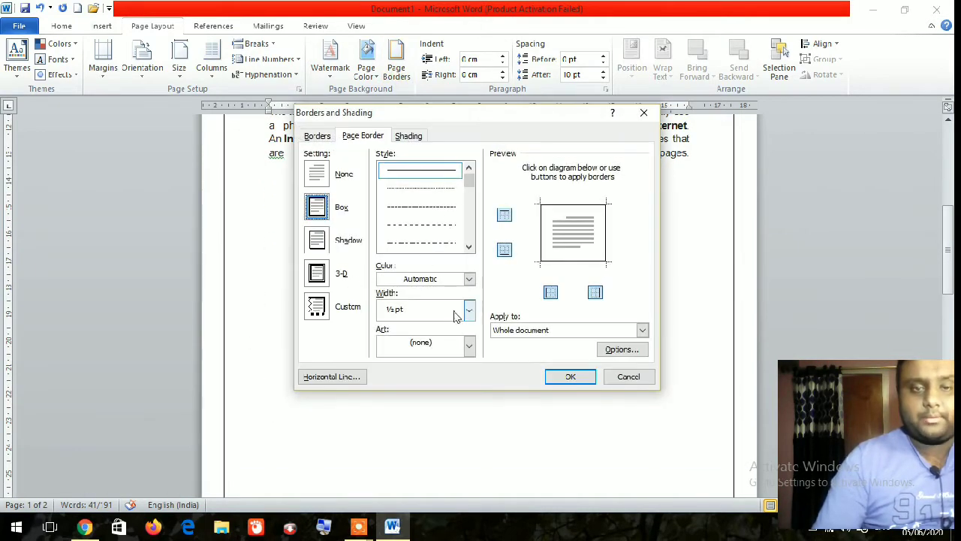
left_click(467, 347)
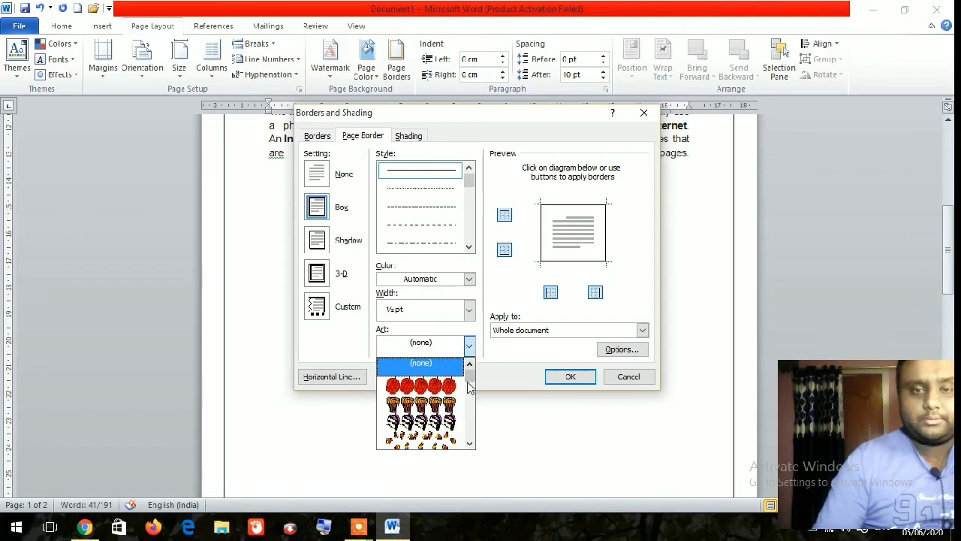
left_click_drag(471, 380, 473, 401)
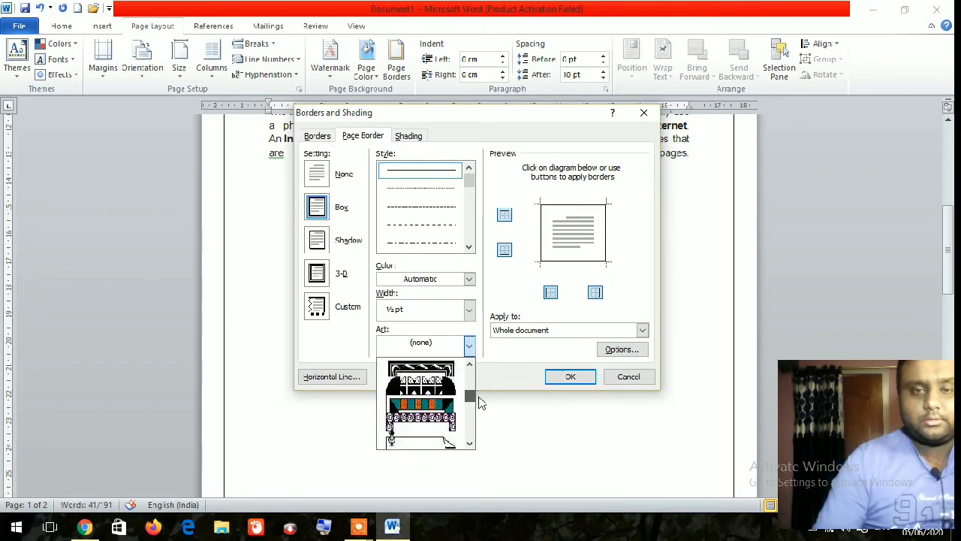
left_click(443, 414)
left_click(561, 378)
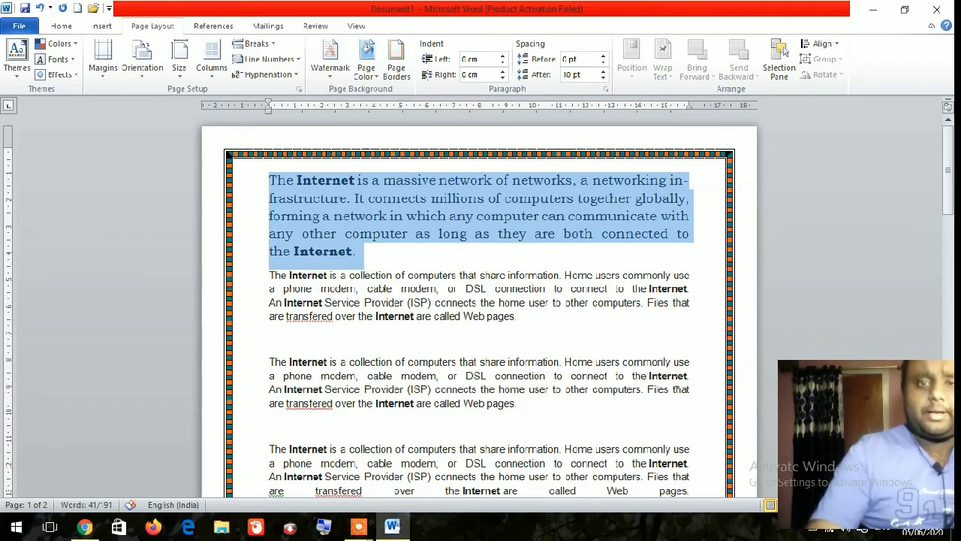
left_click(568, 330)
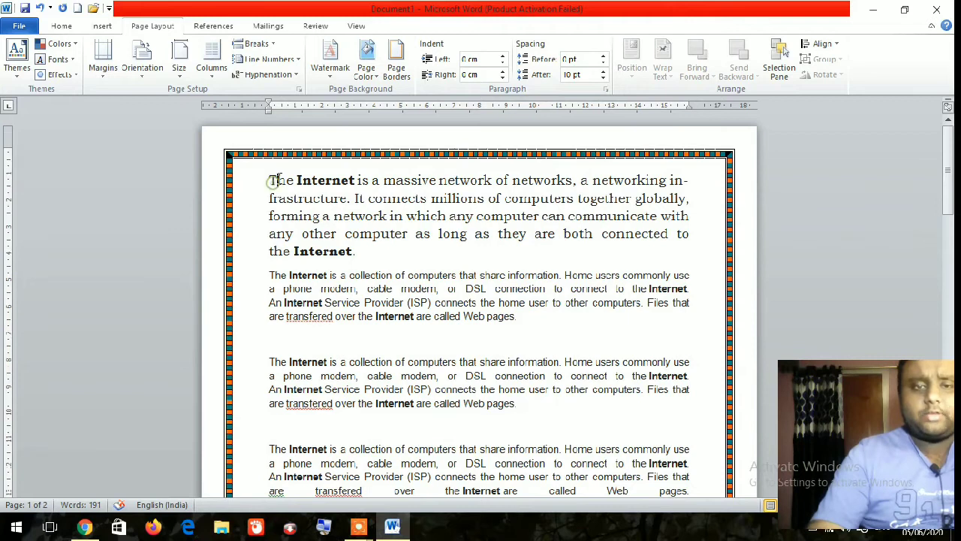
- Raise the first paragraph's left indent to 0.7 cm
left_click(502, 58)
left_click(502, 58)
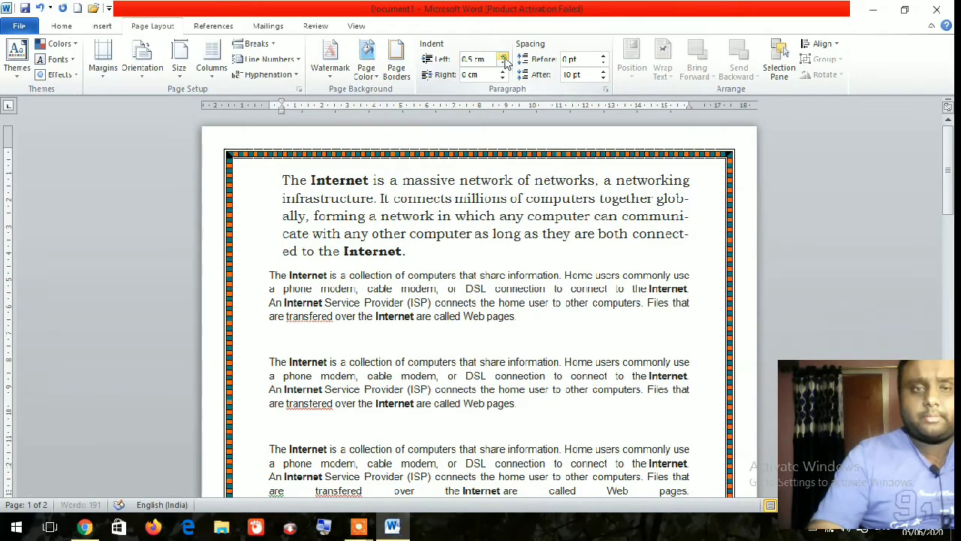
left_click(502, 58)
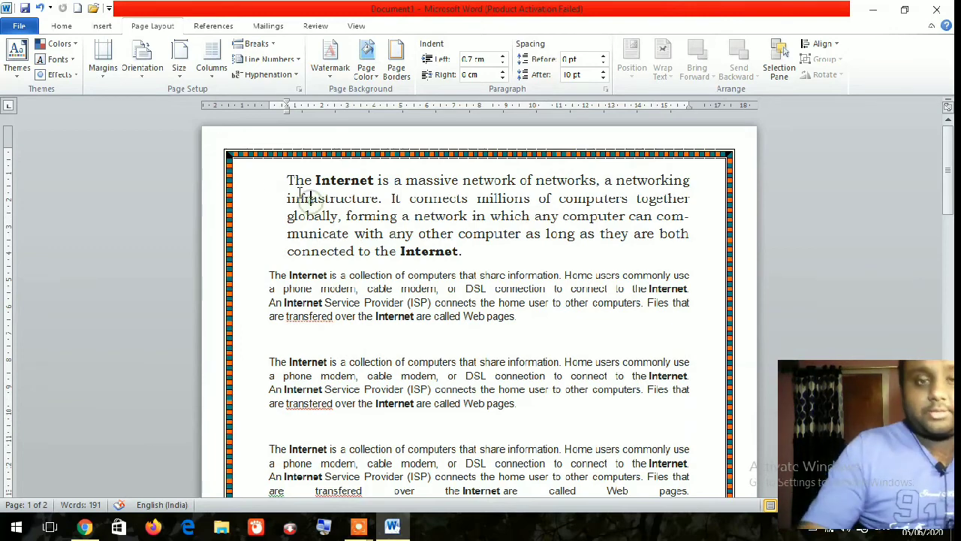
left_click_drag(287, 180, 503, 401)
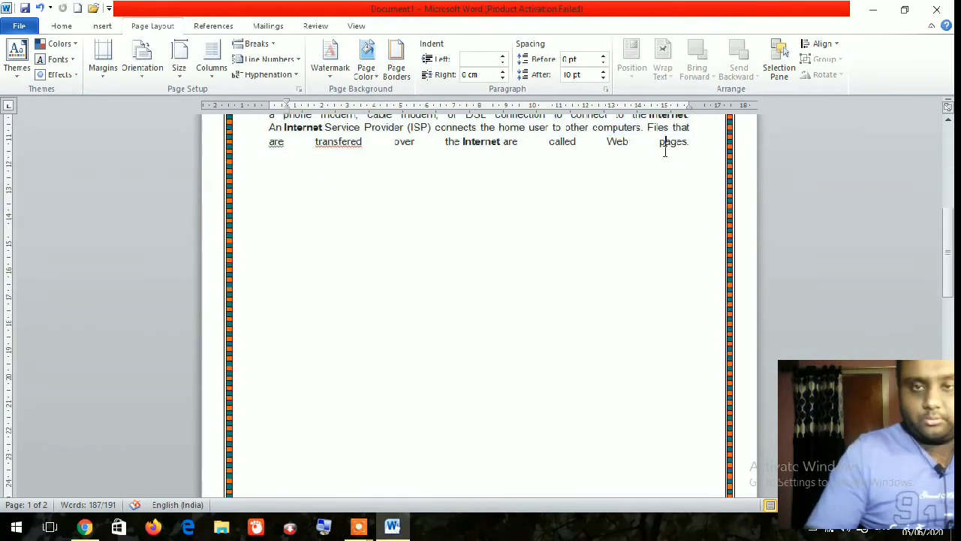
- Delete all the text and set the page border to None
left_click_drag(664, 152, 309, 181)
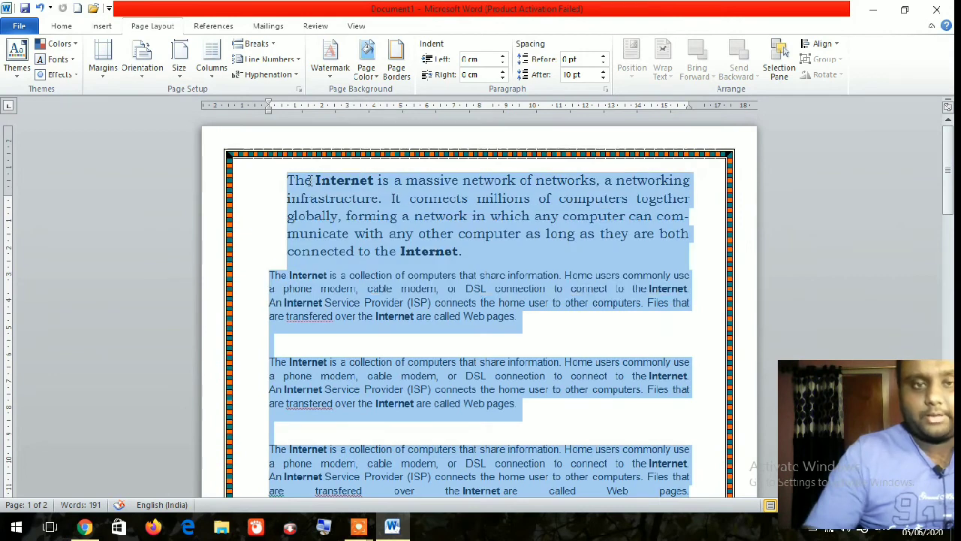
key("Delete")
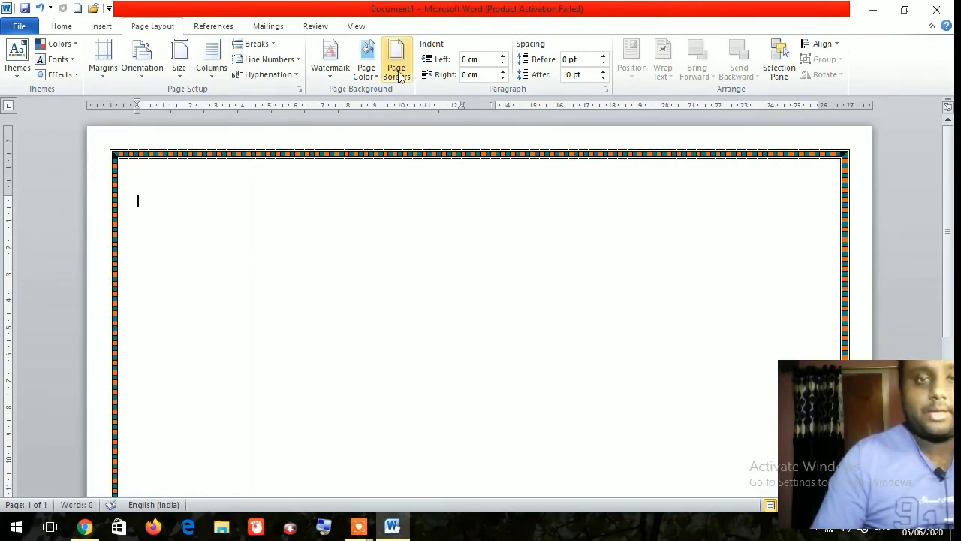
left_click(395, 67)
left_click(331, 168)
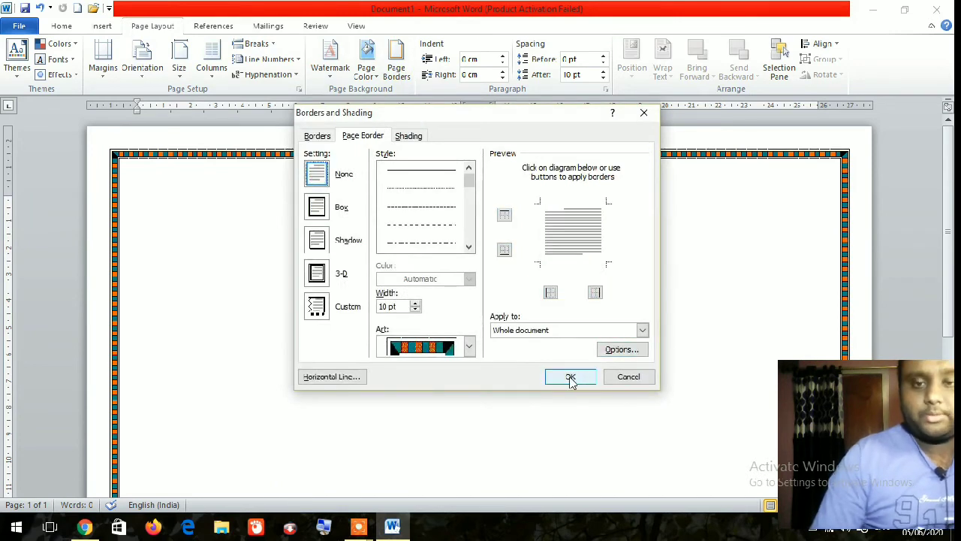
left_click(570, 377)
left_click(105, 25)
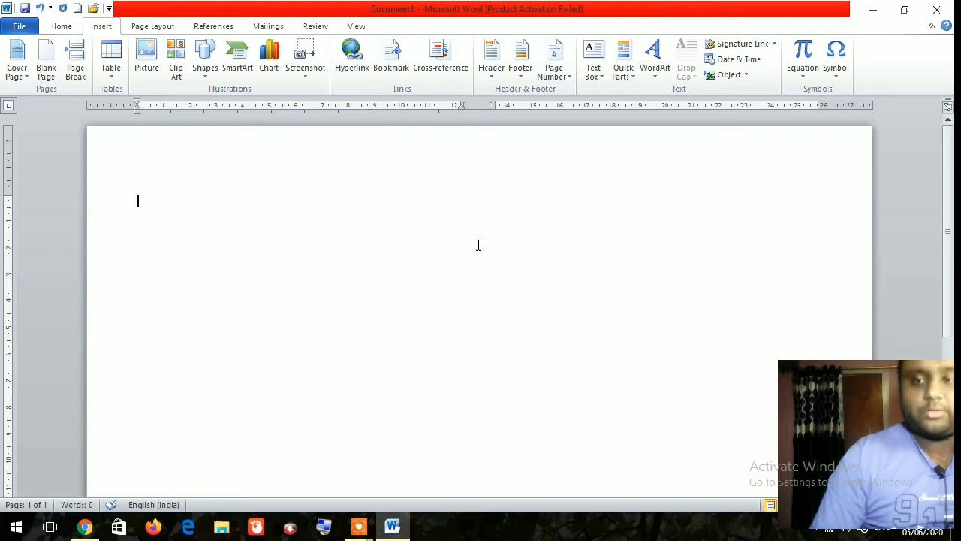
- Keep the page in one column and insert a 5-column by 7-row table
left_click(119, 76)
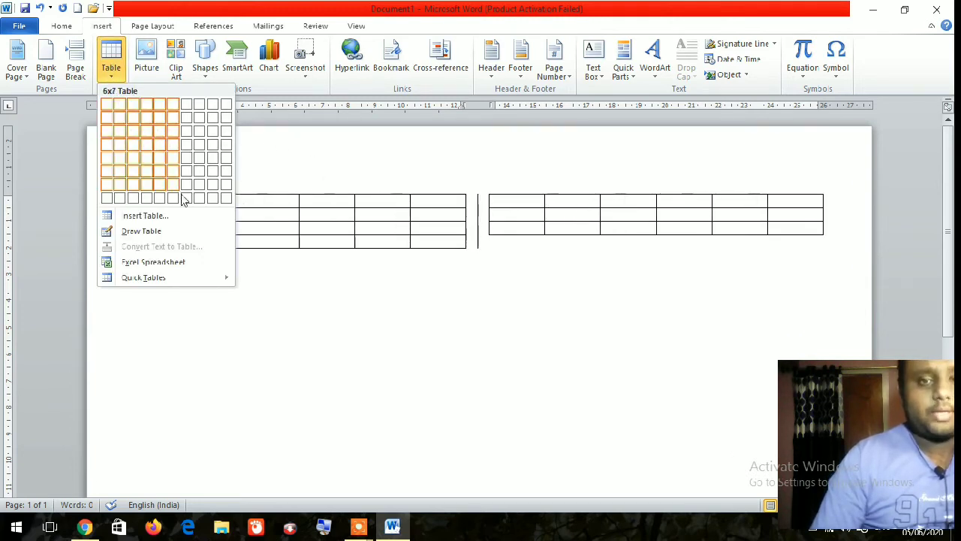
left_click(152, 25)
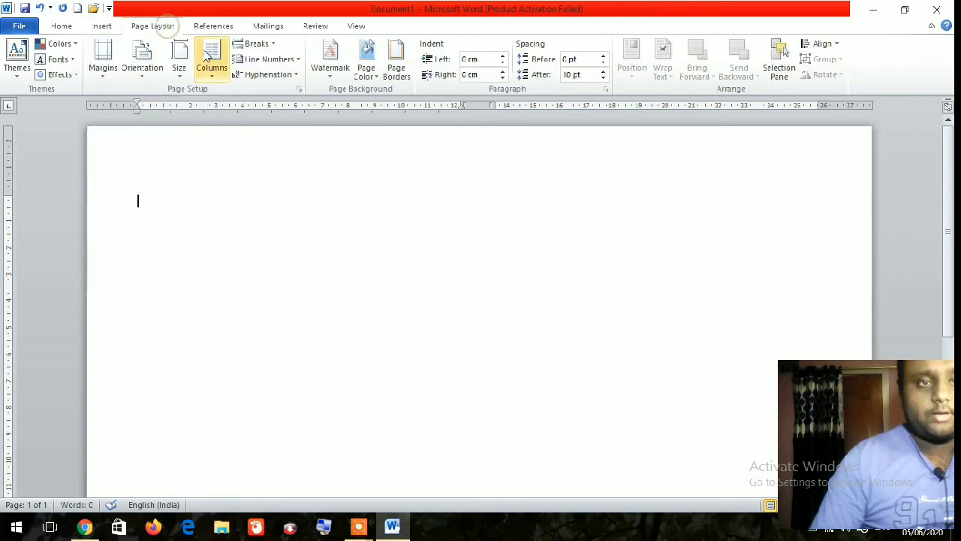
left_click(211, 63)
left_click(239, 97)
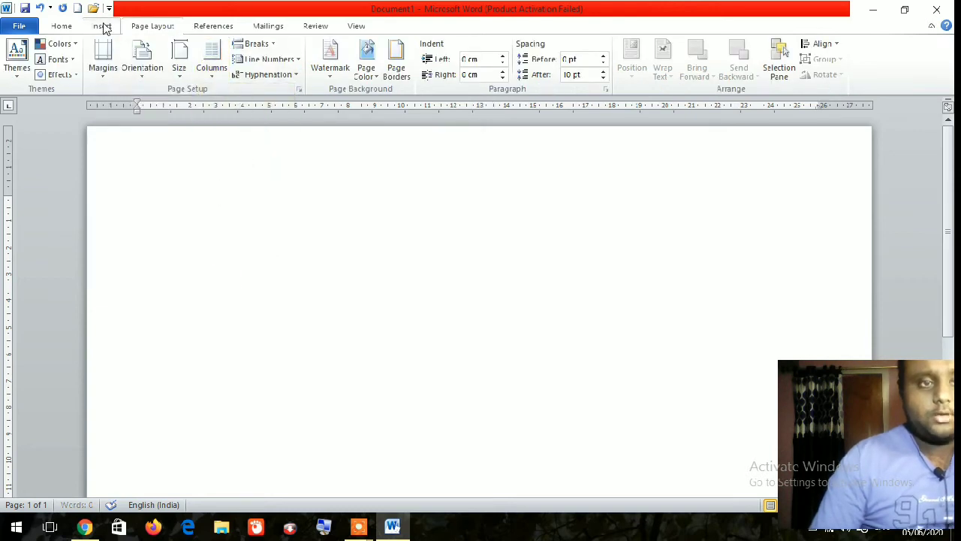
left_click(102, 26)
left_click(110, 68)
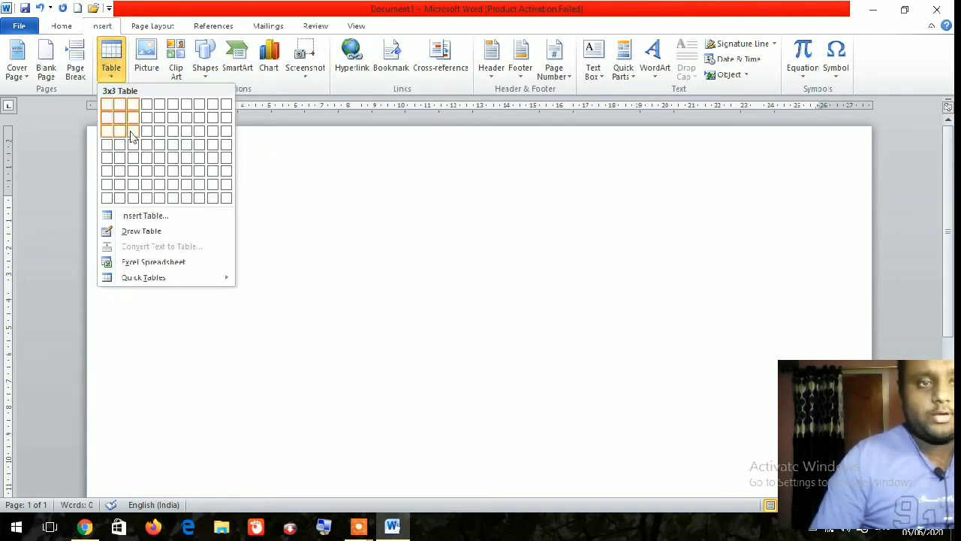
left_click(158, 187)
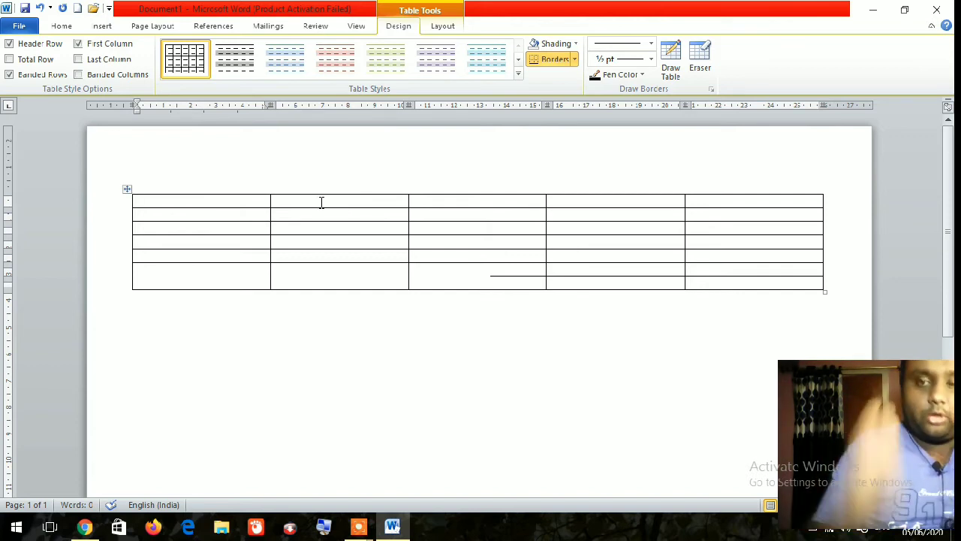
mouse_move(235, 202)
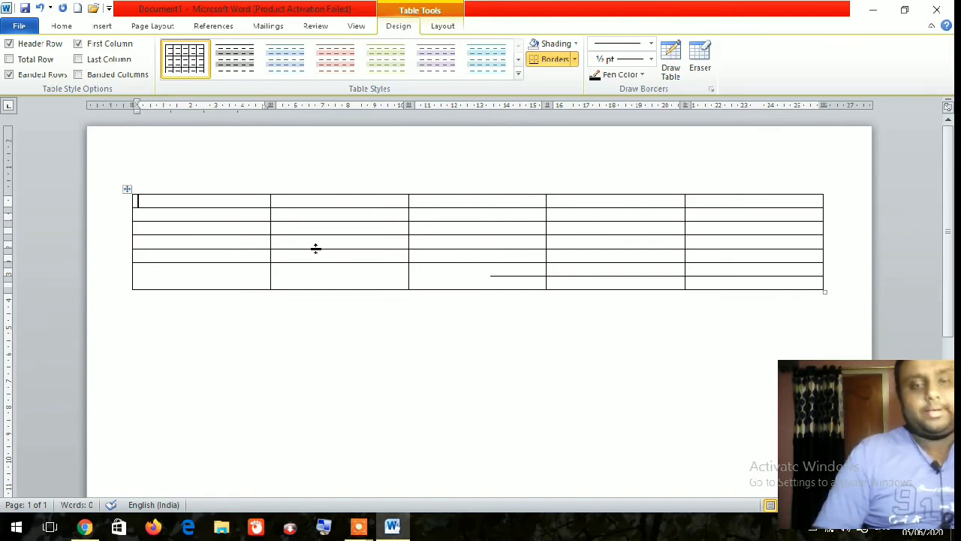
- Select the first two cells of the table's bottom row, then deselect below the table
left_click(239, 198)
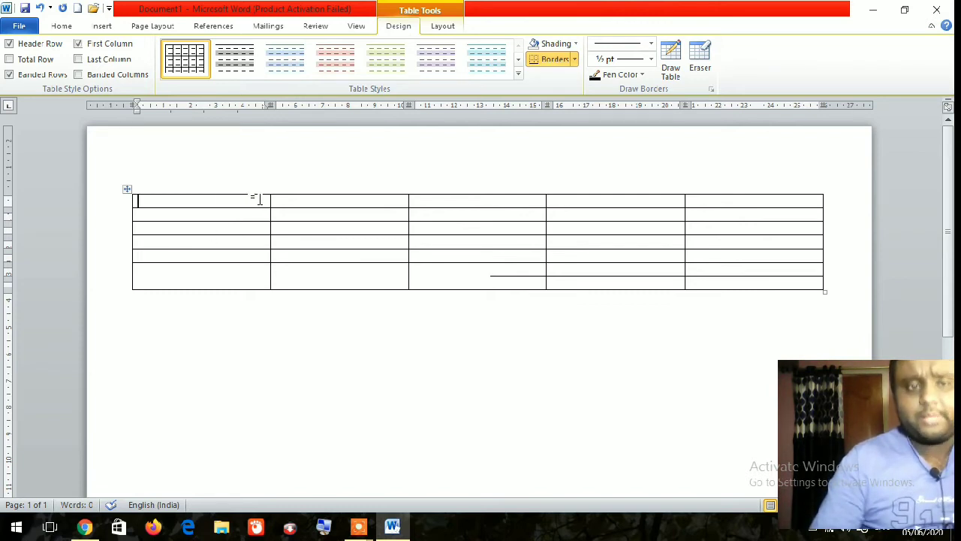
left_click(227, 282)
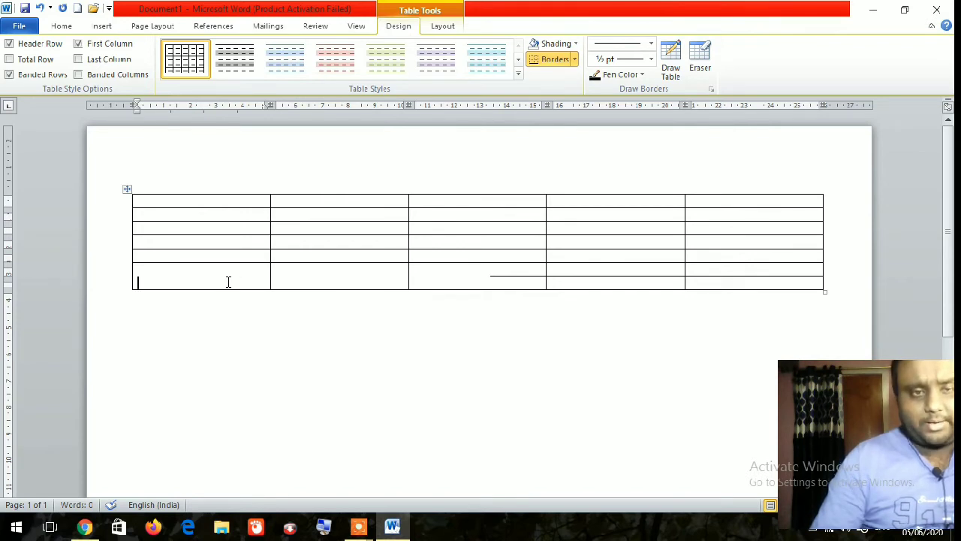
left_click_drag(228, 282, 308, 286)
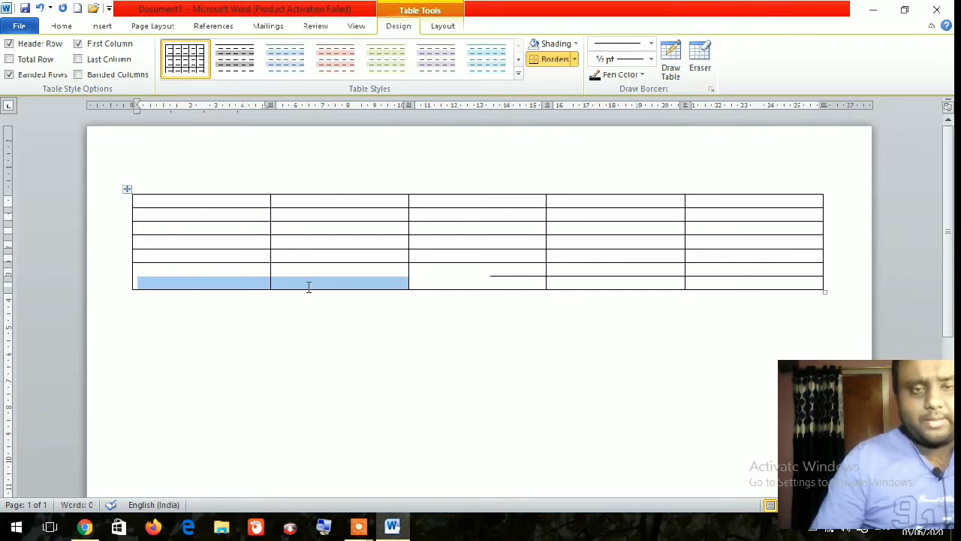
left_click(258, 297)
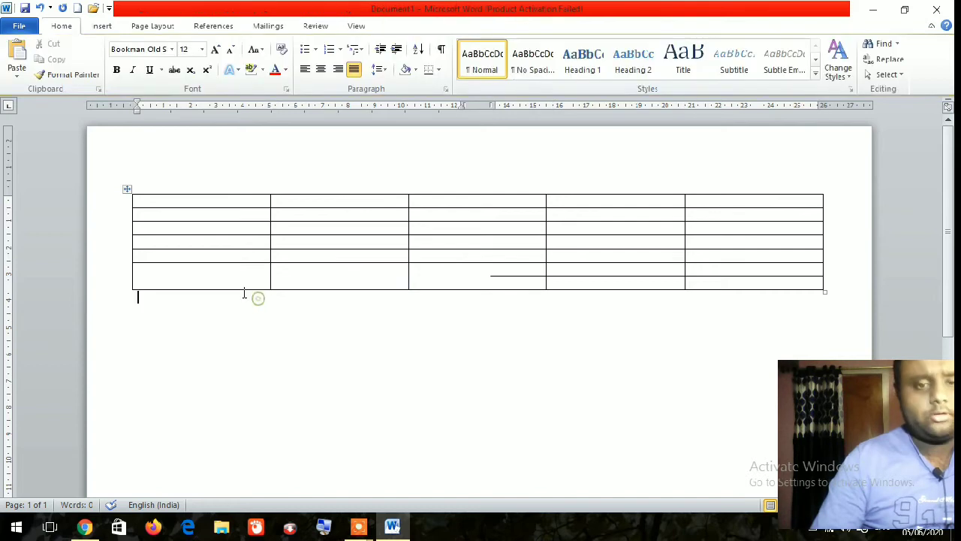
- Add a row with Tab and insert a sixth column right of the last column
left_click(241, 286)
key("Tab")
key("Tab")
key("Tab")
key("Tab")
key("Tab")
key("Tab")
key("Tab")
key("Tab")
key("Tab")
key("Tab")
key("Tab")
key("Tab")
key("Tab")
key("Tab")
key("Tab")
key("Tab")
key("Tab")
key("Tab")
key("Tab")
key("Tab")
key("Tab")
key("Tab")
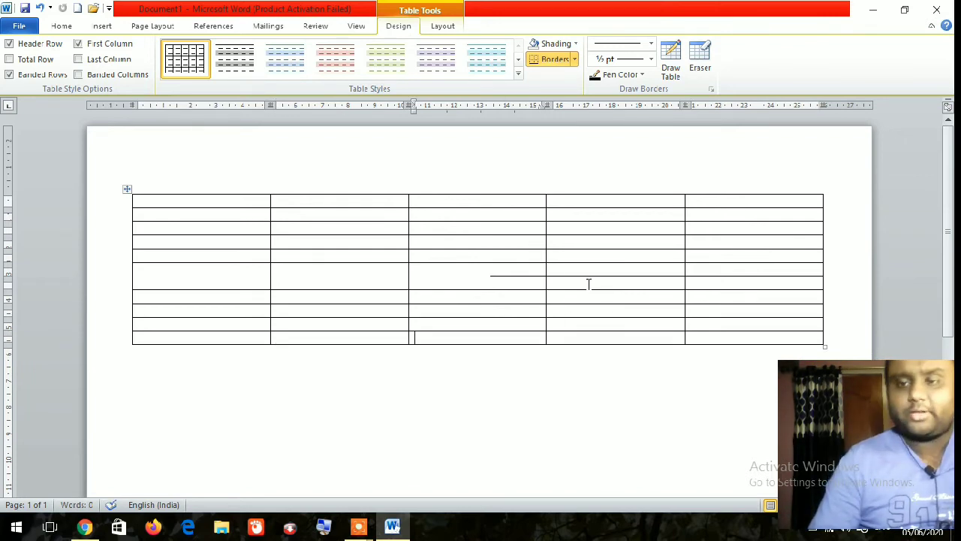
left_click_drag(716, 204, 732, 337)
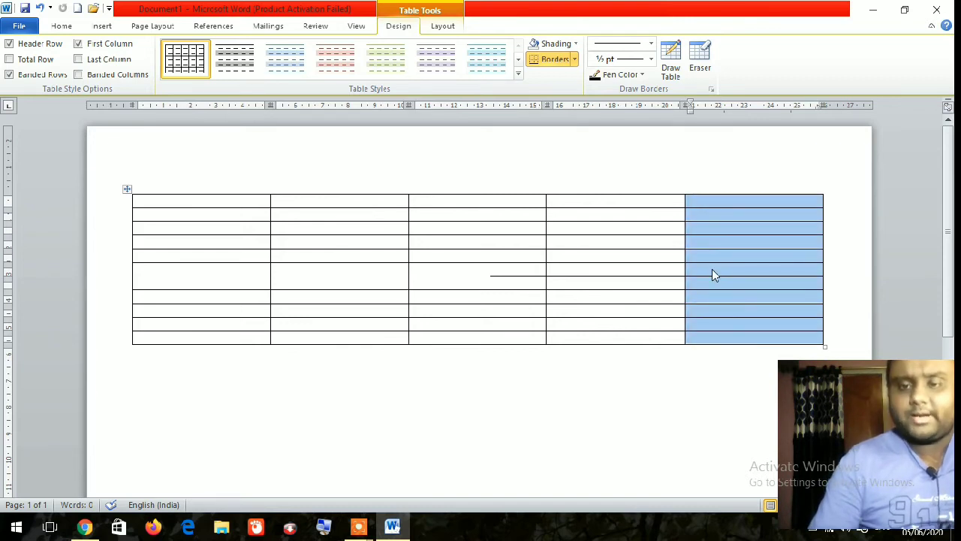
right_click(712, 269)
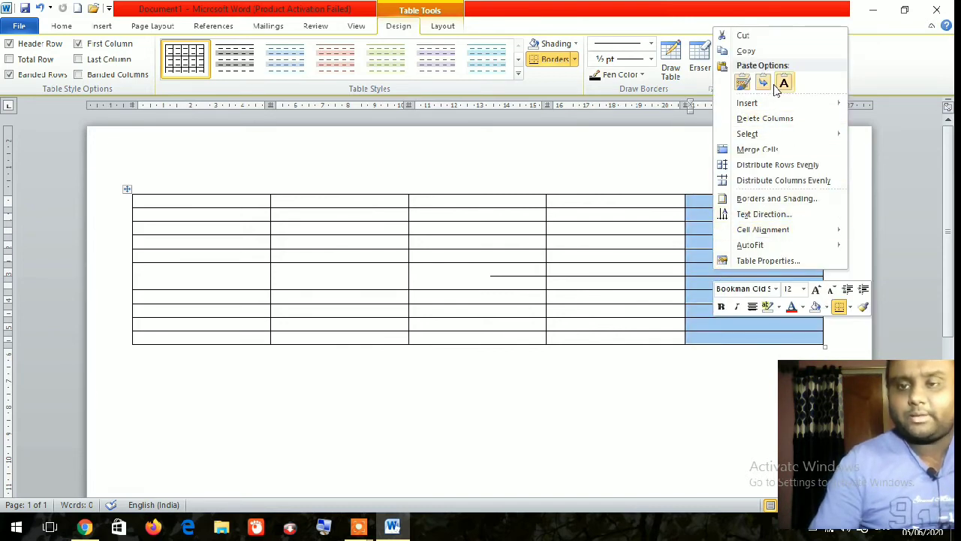
mouse_move(747, 103)
left_click(684, 118)
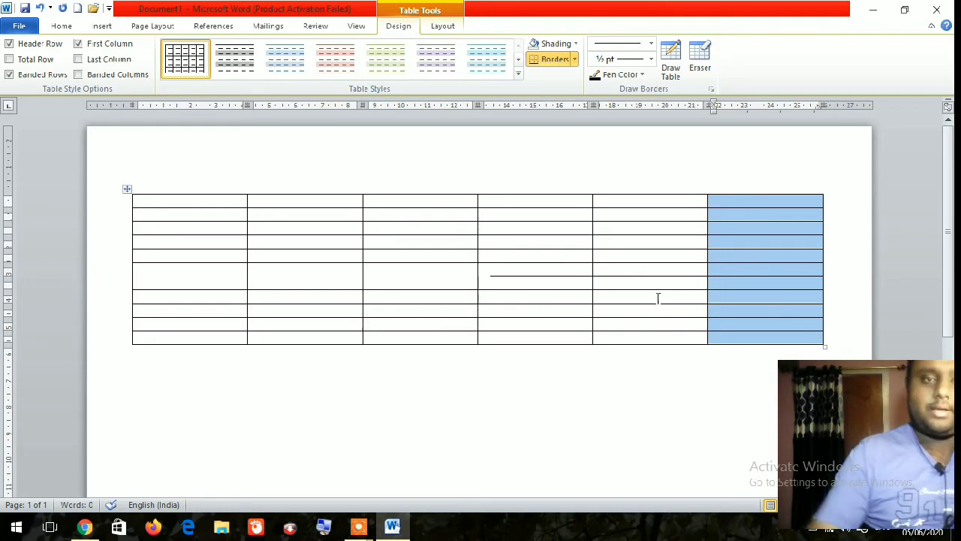
left_click(429, 427)
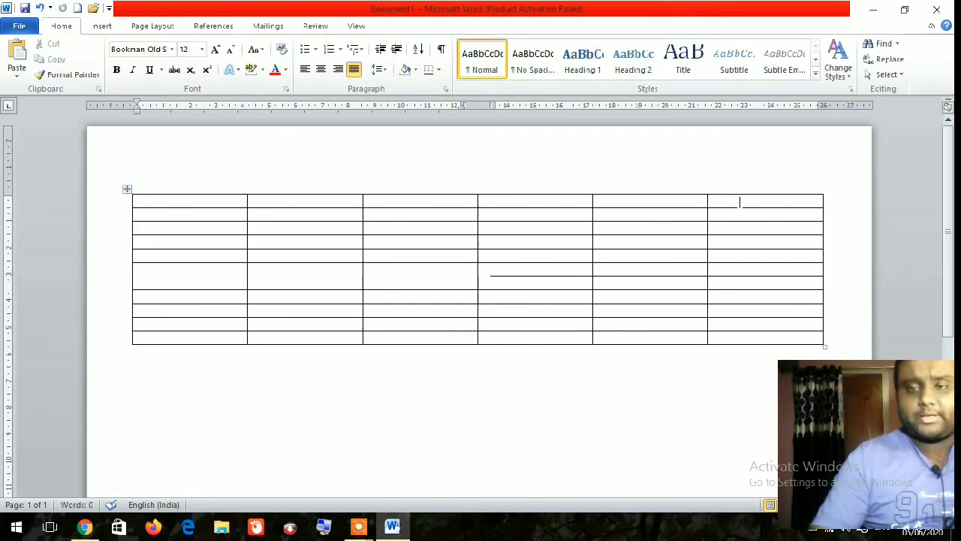
left_click_drag(739, 202, 174, 201)
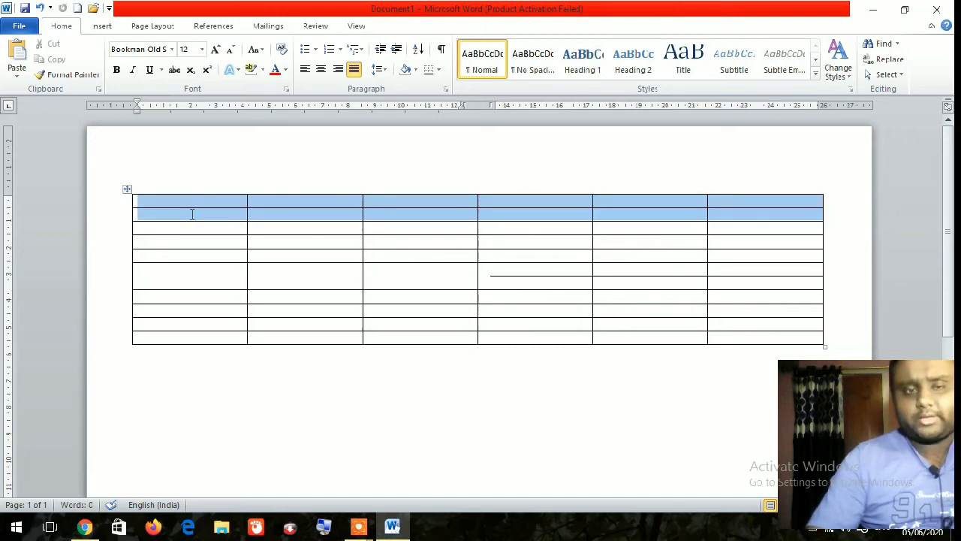
- Merge the selected top row into one cell spanning all six columns
right_click(390, 204)
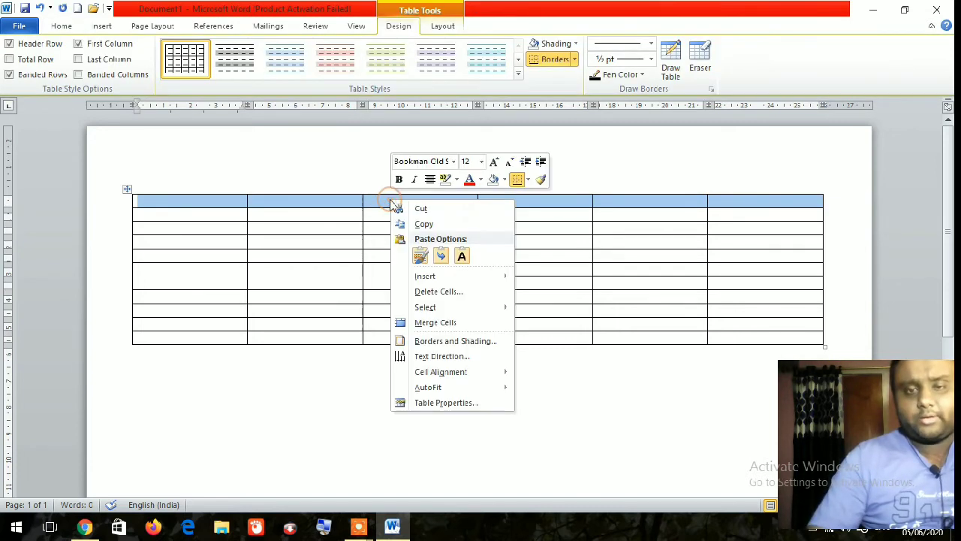
left_click(440, 325)
left_click(479, 296)
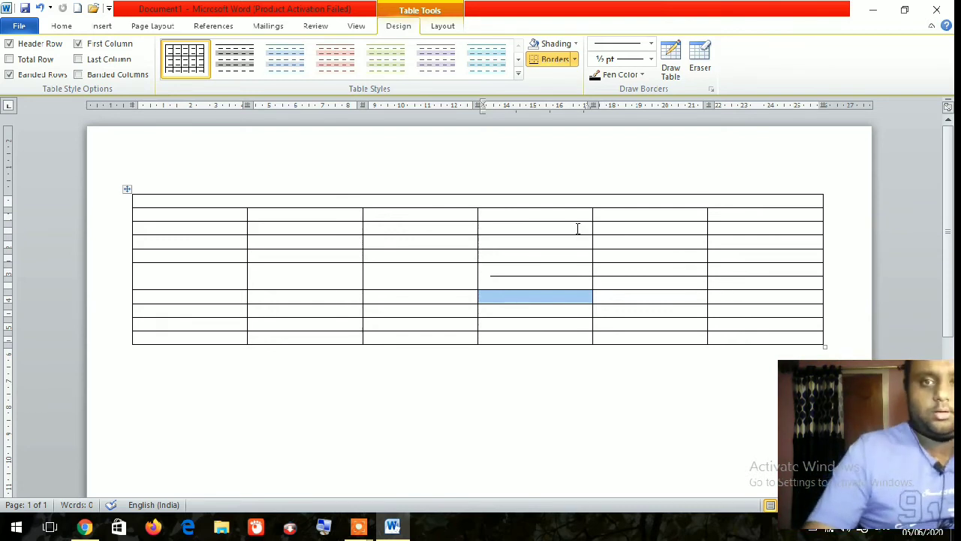
left_click(128, 189)
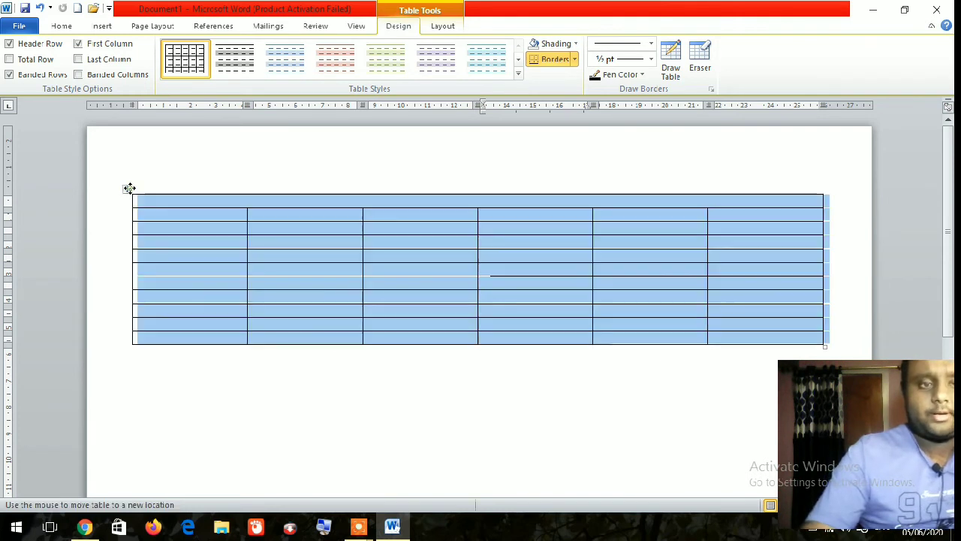
- Cut the whole table out of the document
right_click(129, 189)
left_click(146, 196)
left_click(103, 27)
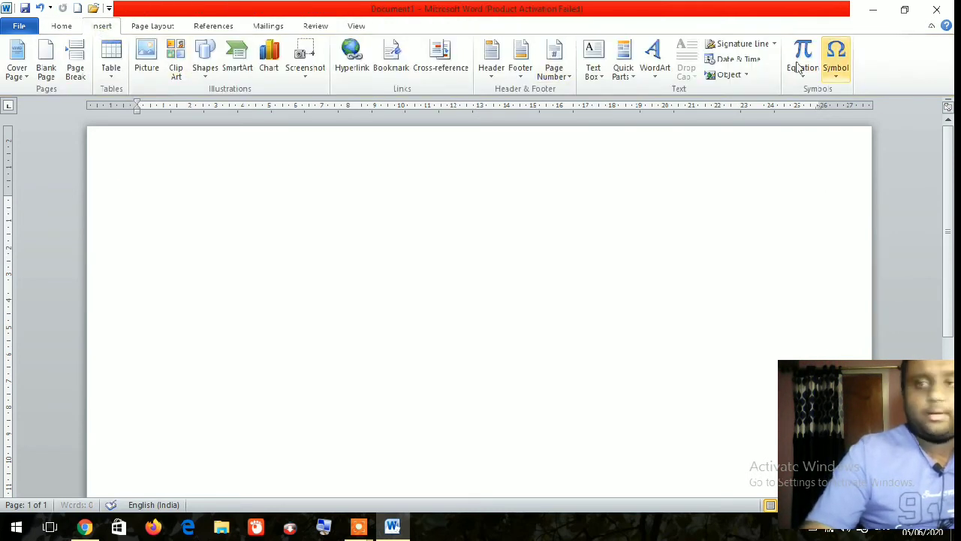
- Insert the ©, β and √ symbols from the Symbol gallery on the first line
left_click(837, 67)
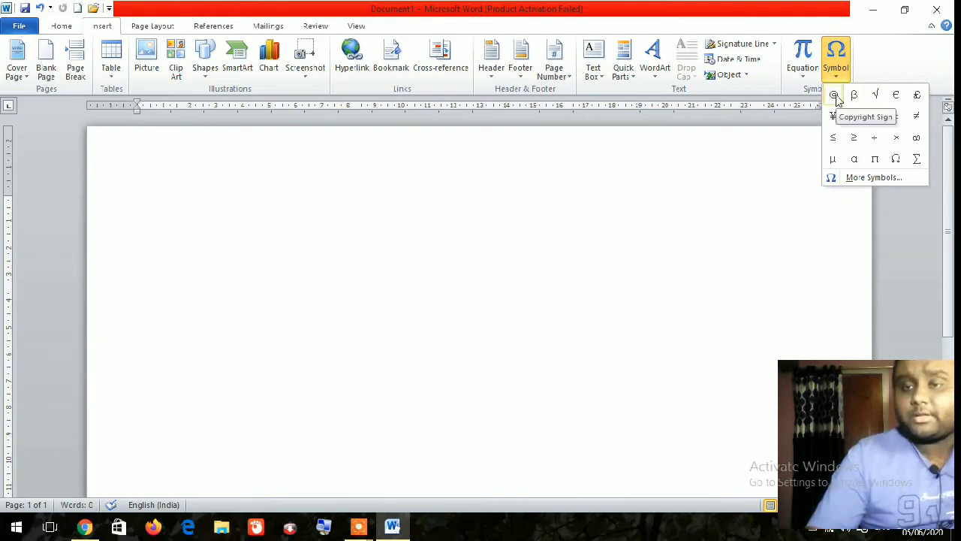
left_click(835, 96)
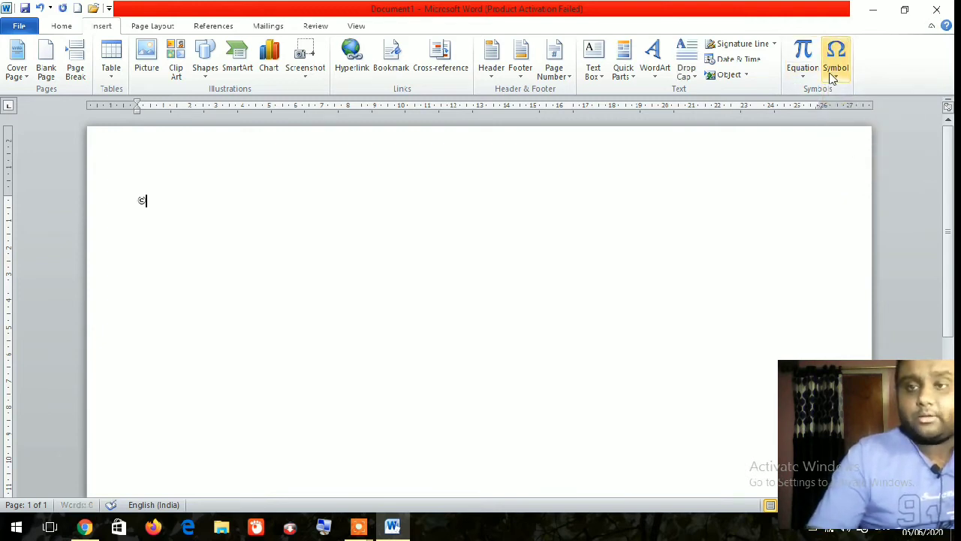
left_click(834, 73)
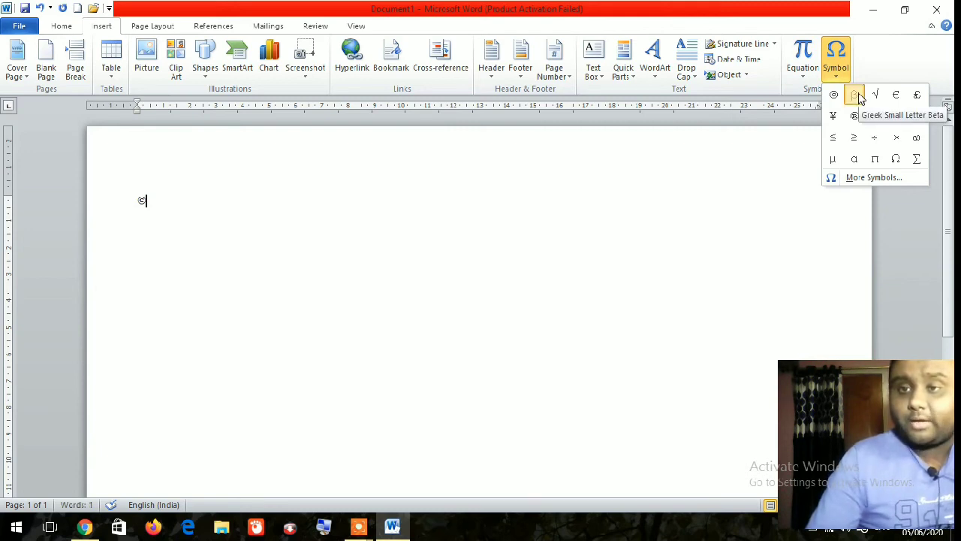
left_click(854, 94)
left_click(833, 74)
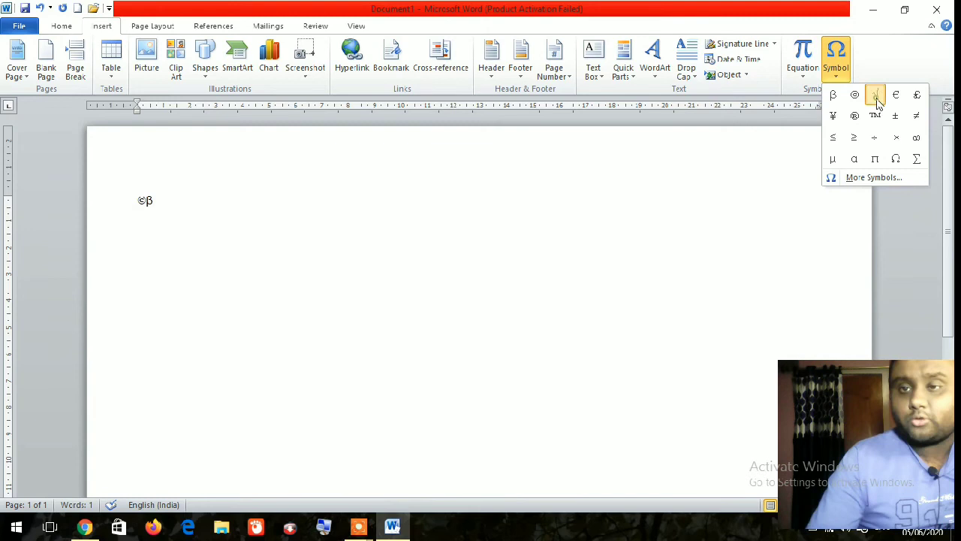
left_click(875, 94)
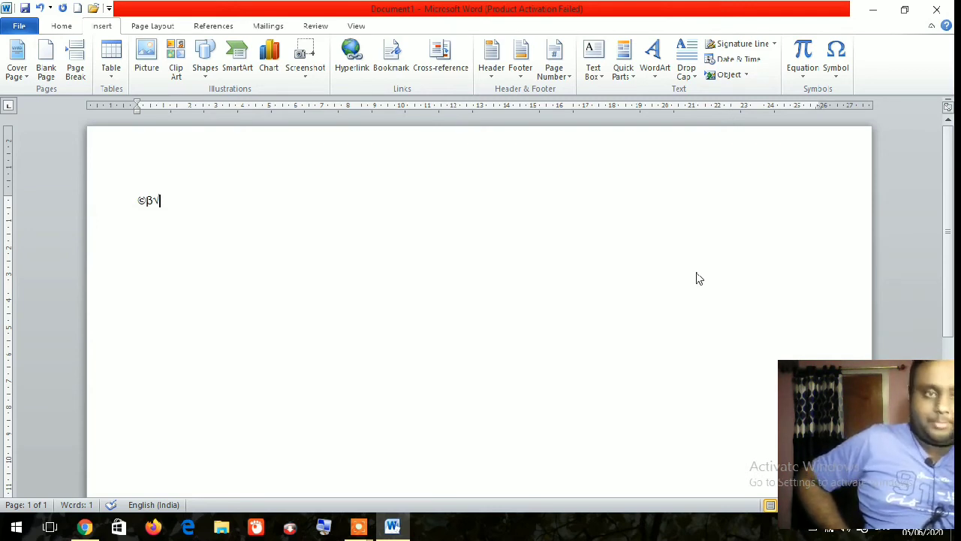
left_click(285, 221)
left_click_drag(285, 221, 137, 200)
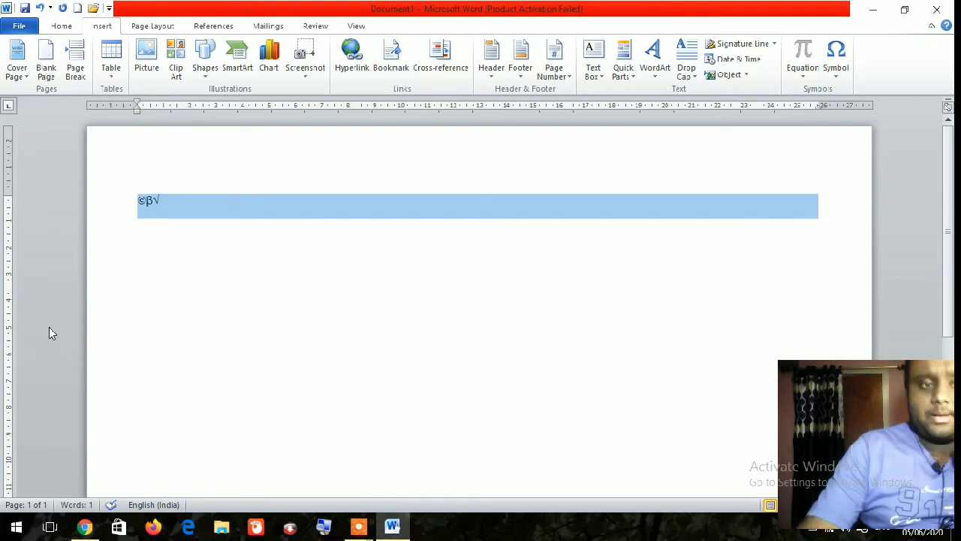
- Delete the ©β√ line and open the More Symbols dialog
key("Delete")
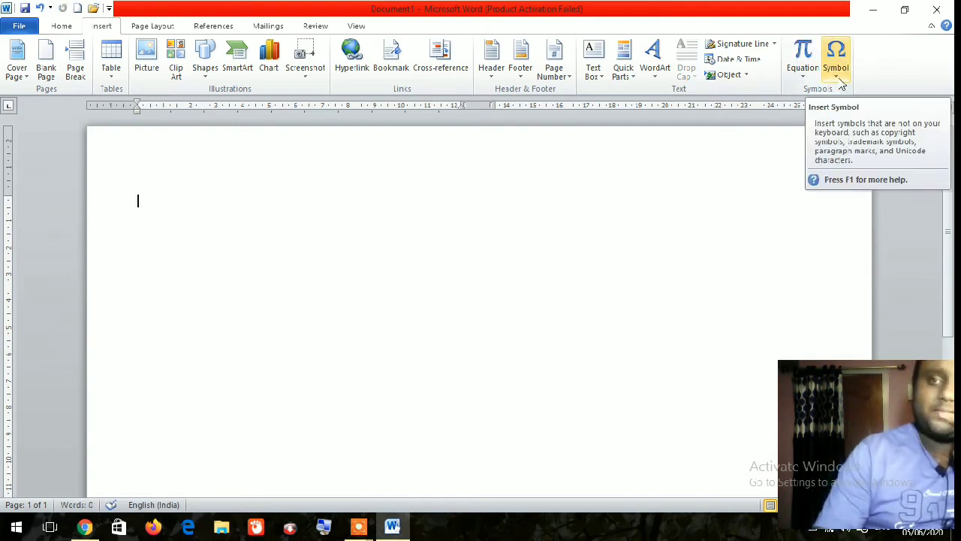
left_click(842, 85)
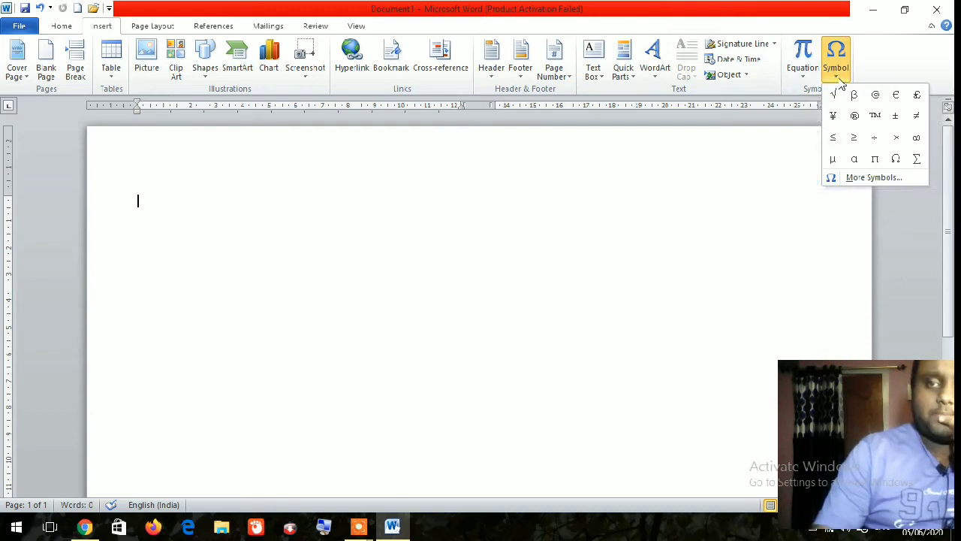
left_click(876, 178)
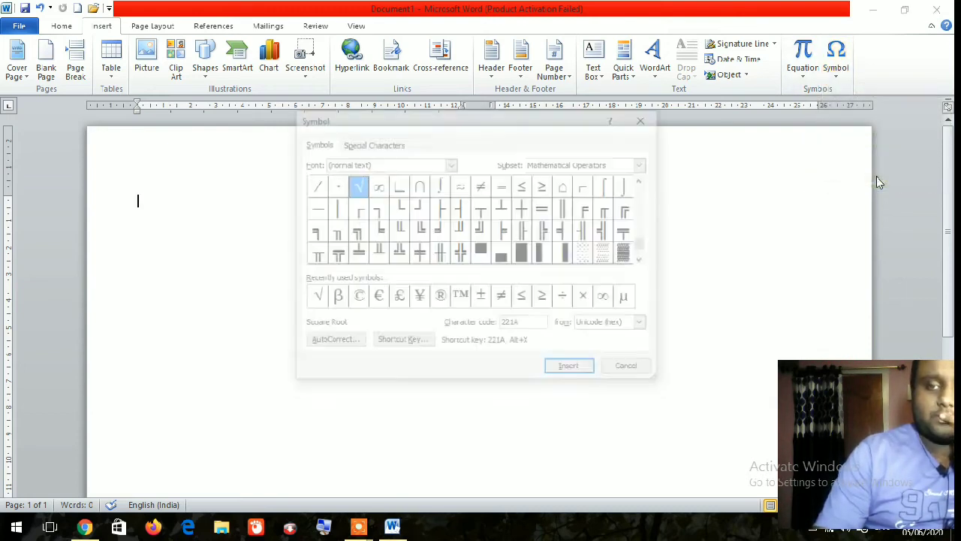
- Browse the Special Characters list and its shortcut keys, then magnify the screen
left_click(385, 146)
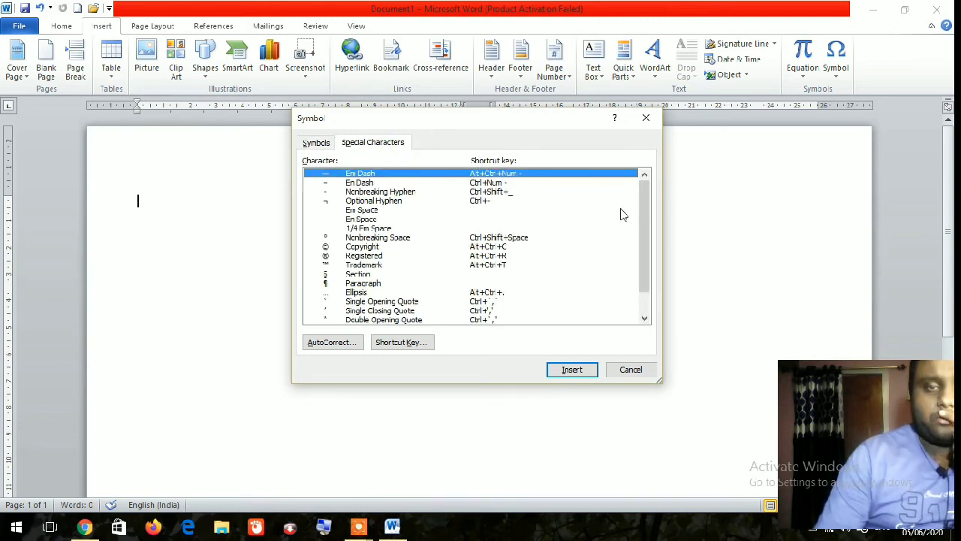
left_click_drag(644, 193, 643, 279)
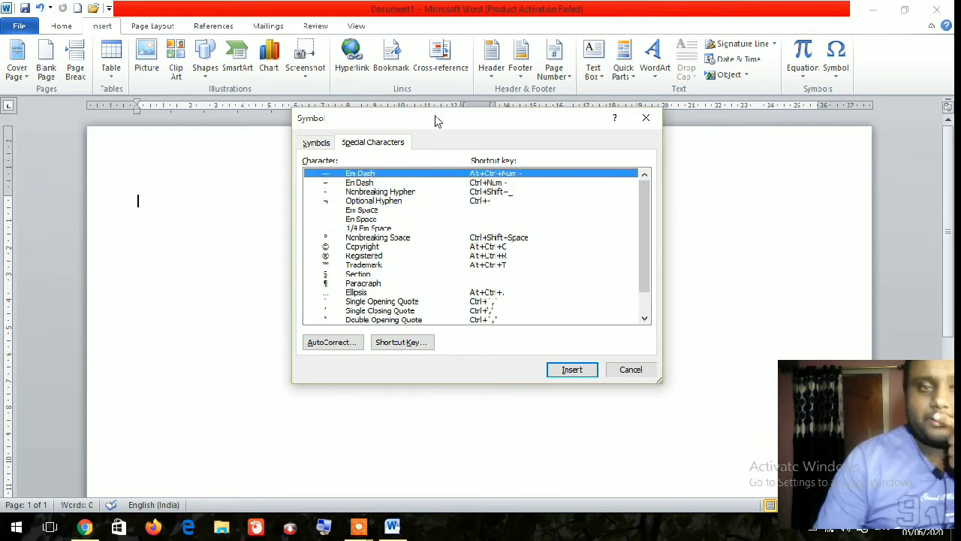
left_click(313, 477)
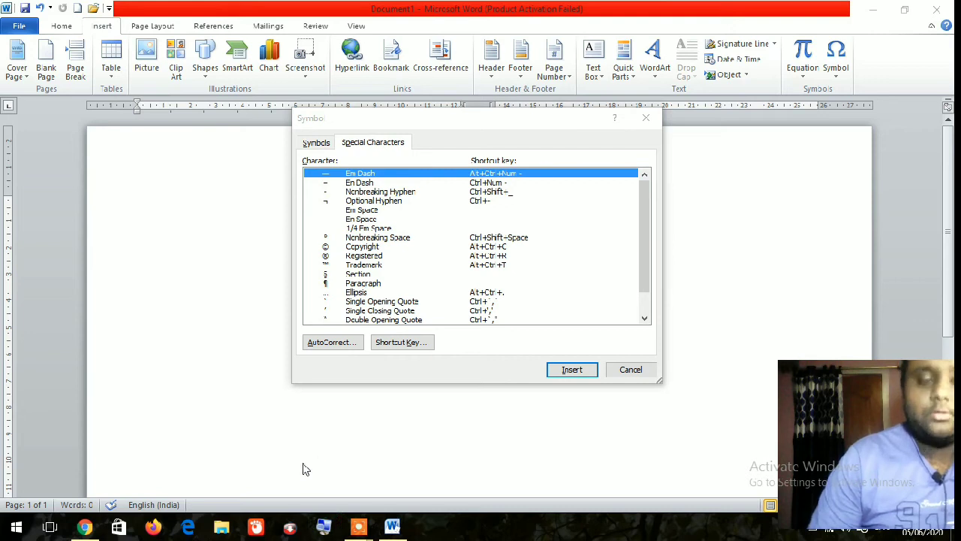
key("super+plus")
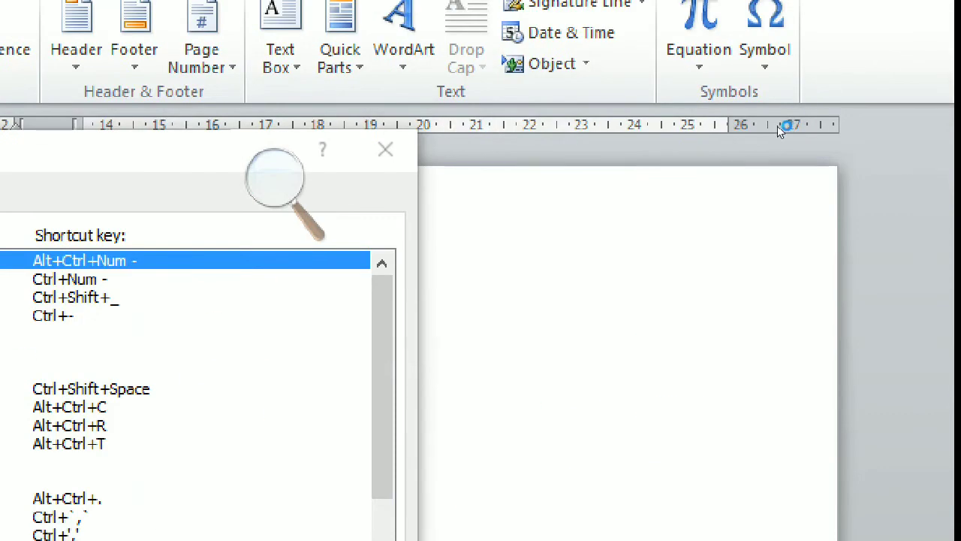
- Reopen the Symbol dialog from Insert > Symbol and scroll the Special Characters list
left_click(385, 149)
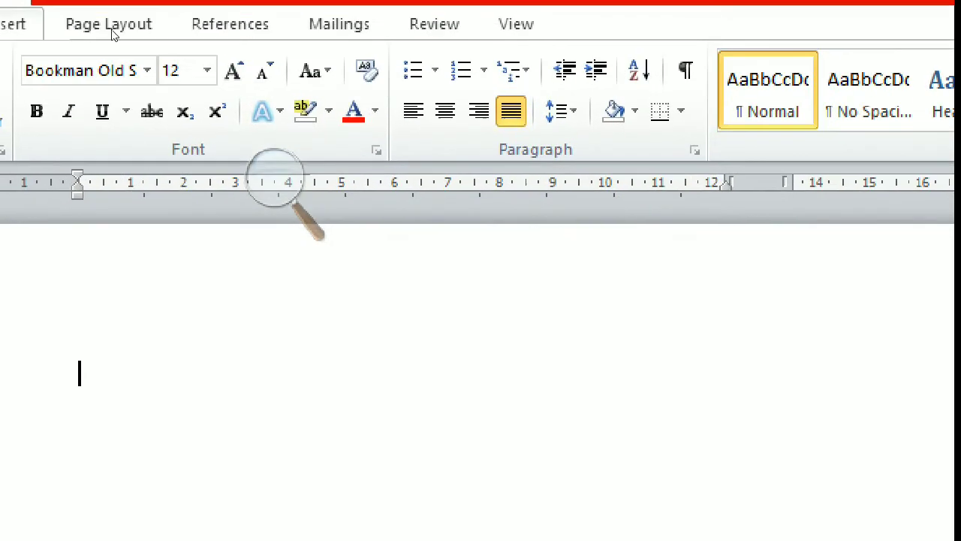
left_click(30, 30)
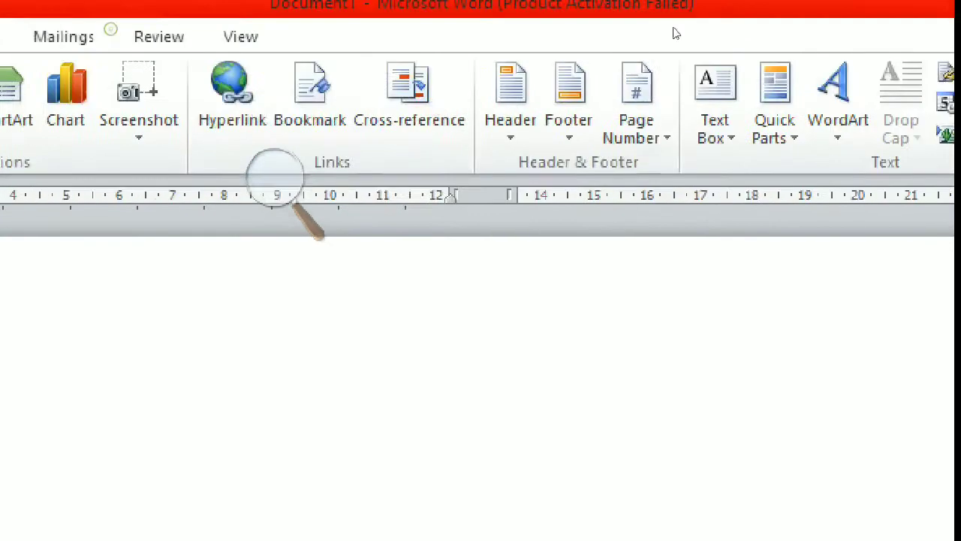
left_click(852, 71)
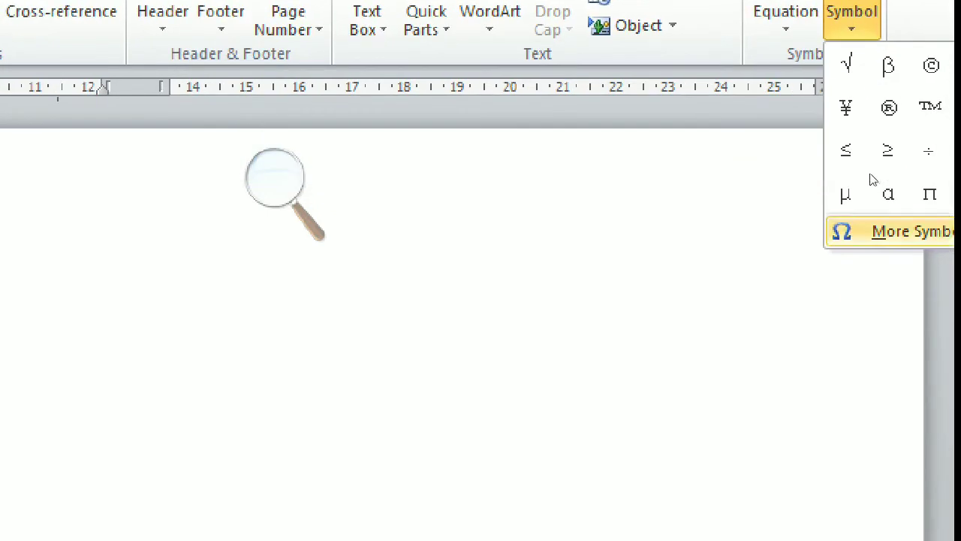
left_click(897, 231)
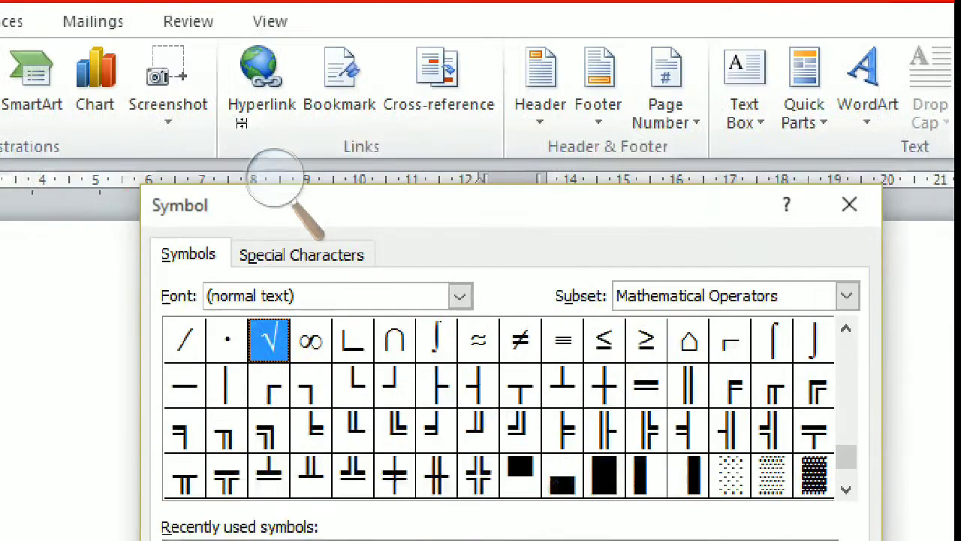
key("ctrl+Tab")
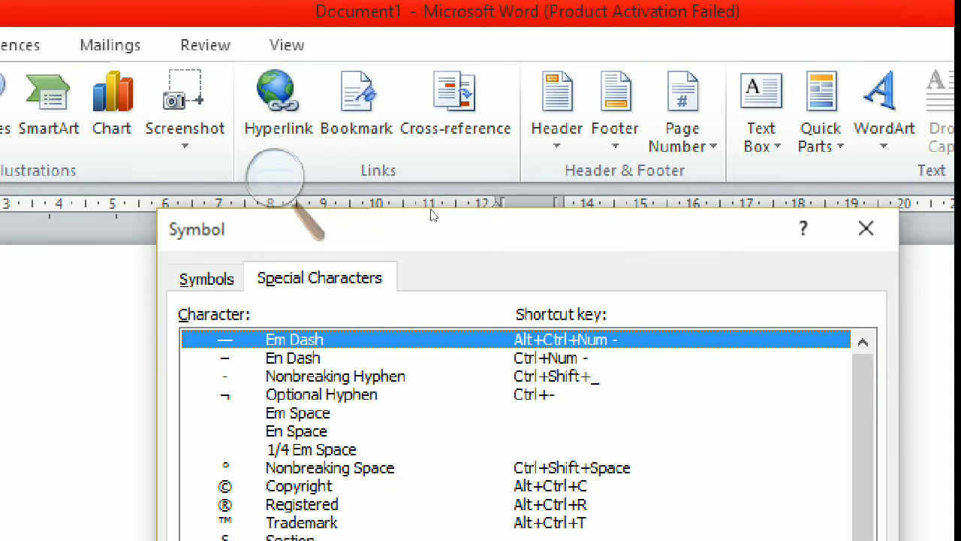
scroll(461, 229, "down", 1)
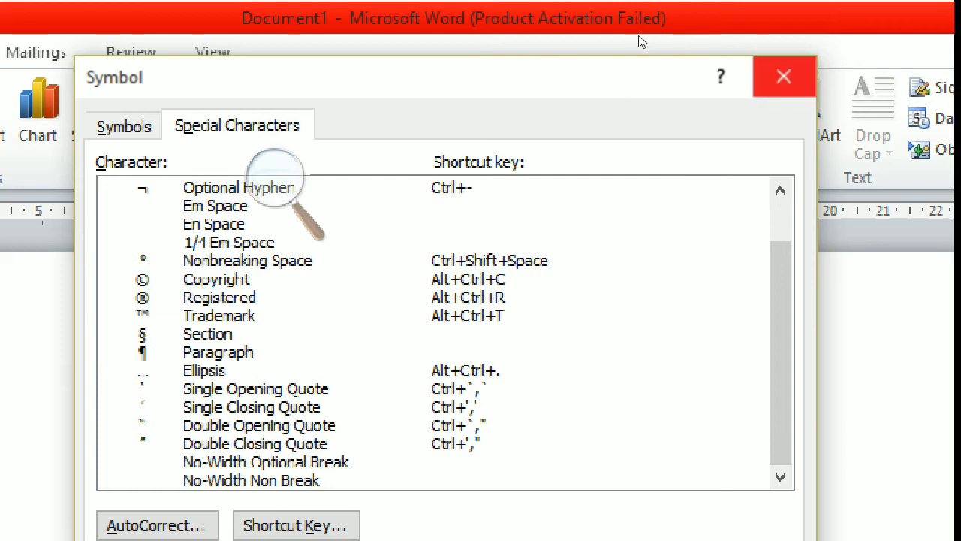
- Close the Symbol dialog and the Magnifier, then insert © with Alt+Ctrl+C
left_click(783, 75)
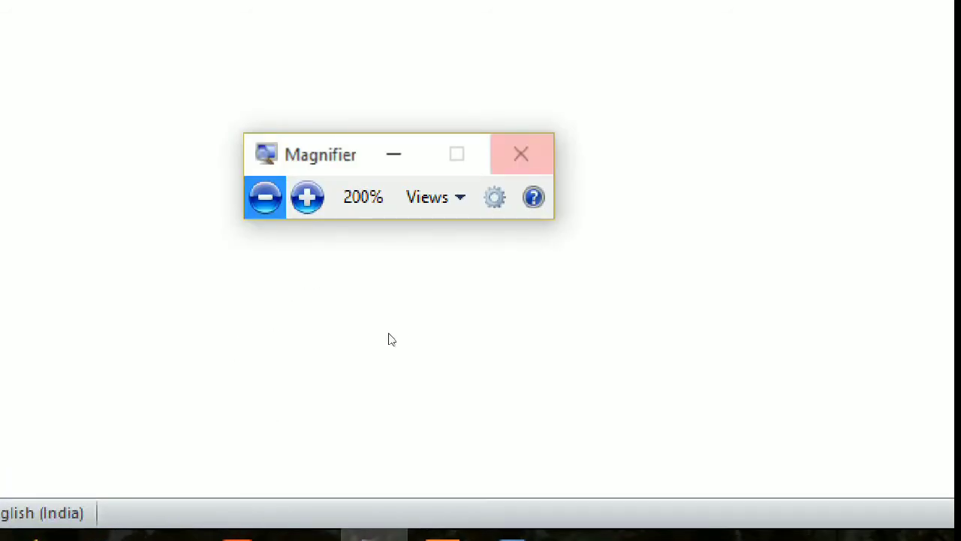
left_click(325, 335)
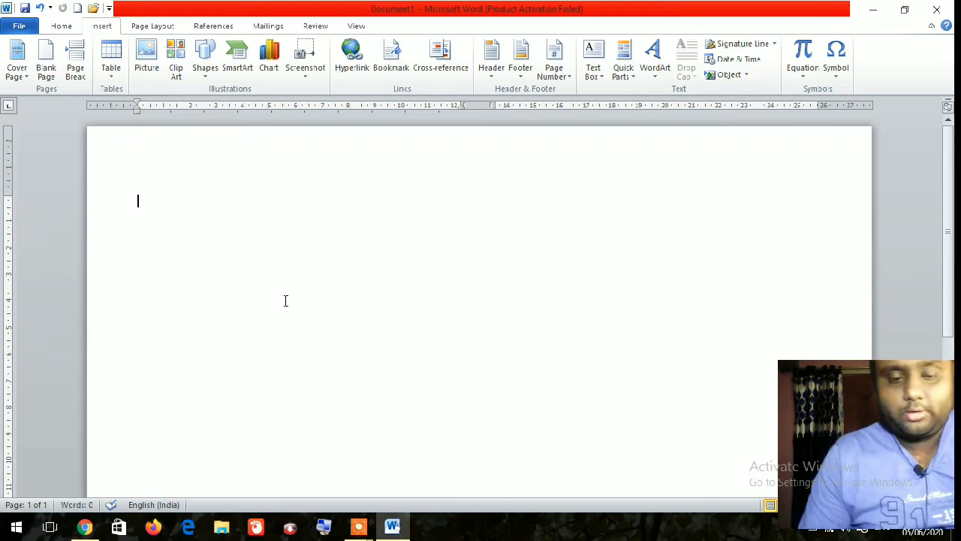
key("ctrl+alt+c")
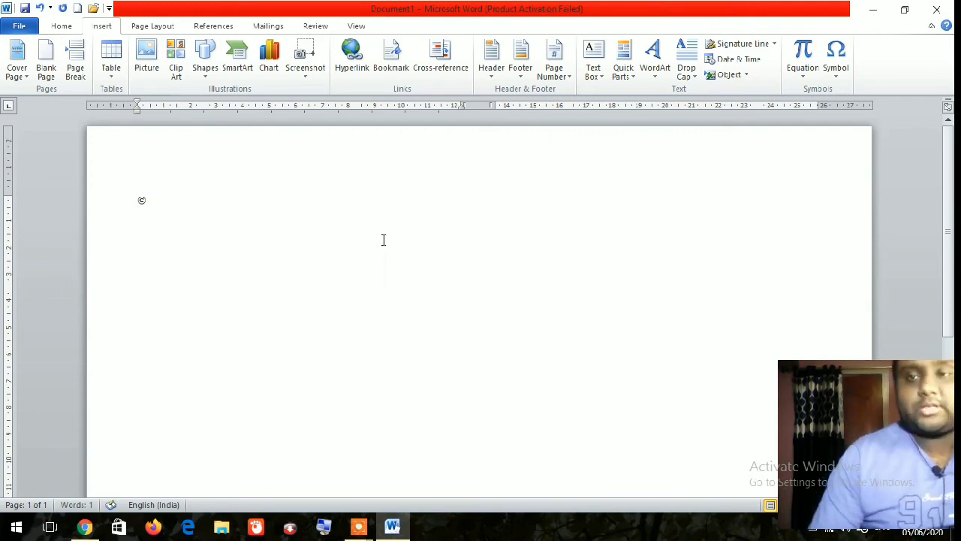
- Select and delete the © on the first line, then open the Symbol gallery
left_click(62, 272)
key("Delete")
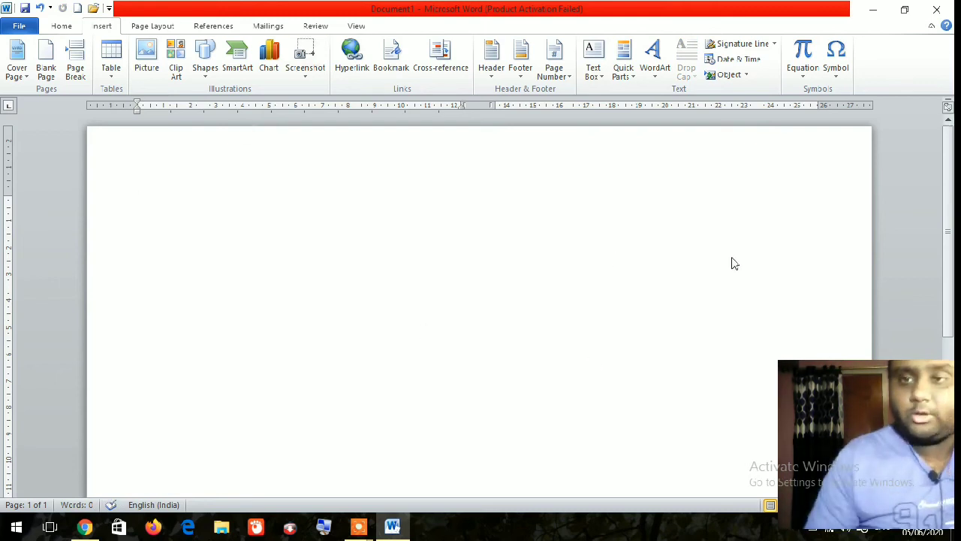
left_click(838, 73)
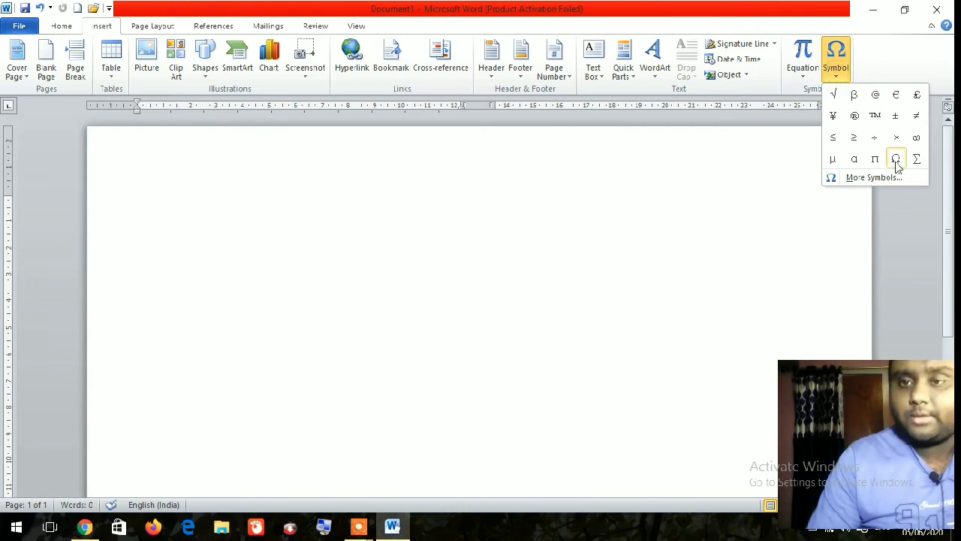
- View the Copyright character's Alt+Ctrl+C shortcut, then close both dialogs unchanged
left_click(876, 180)
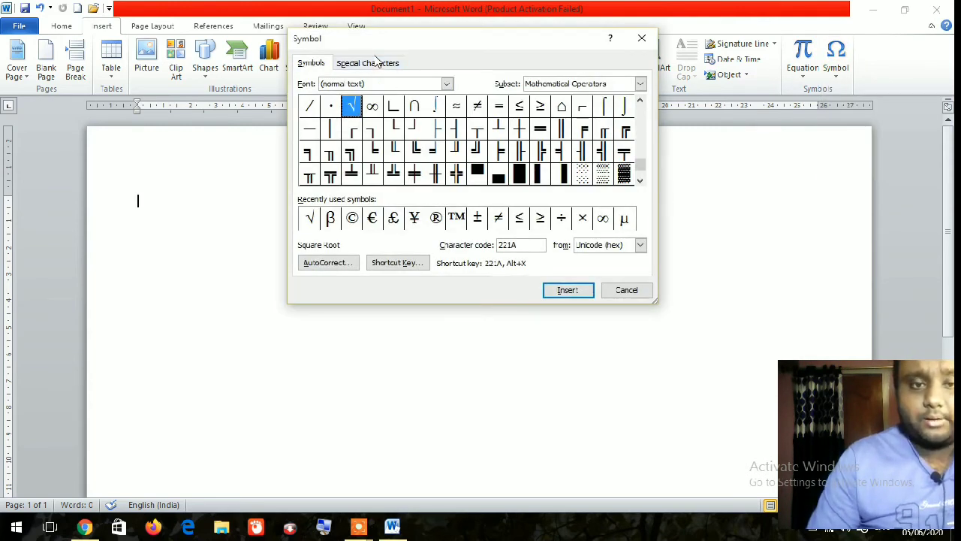
left_click(378, 65)
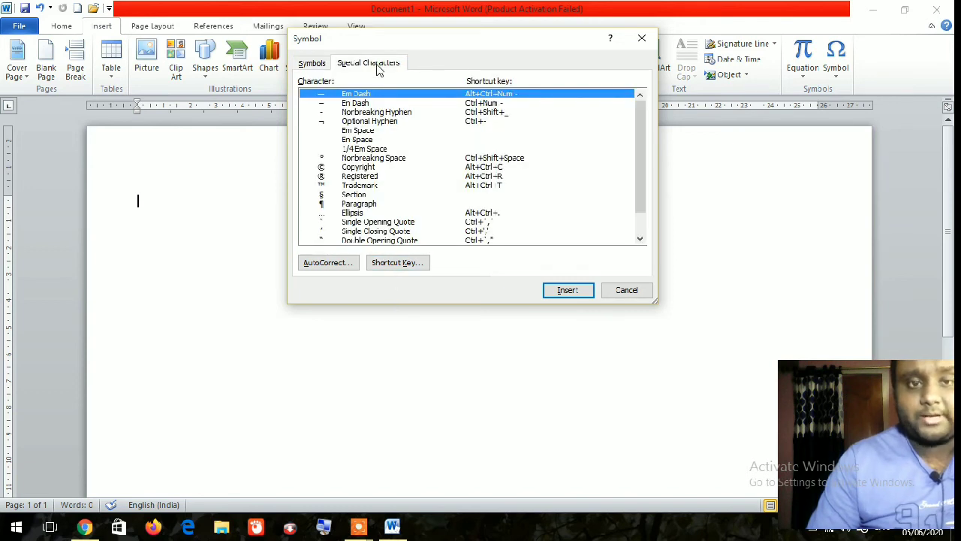
left_click(370, 168)
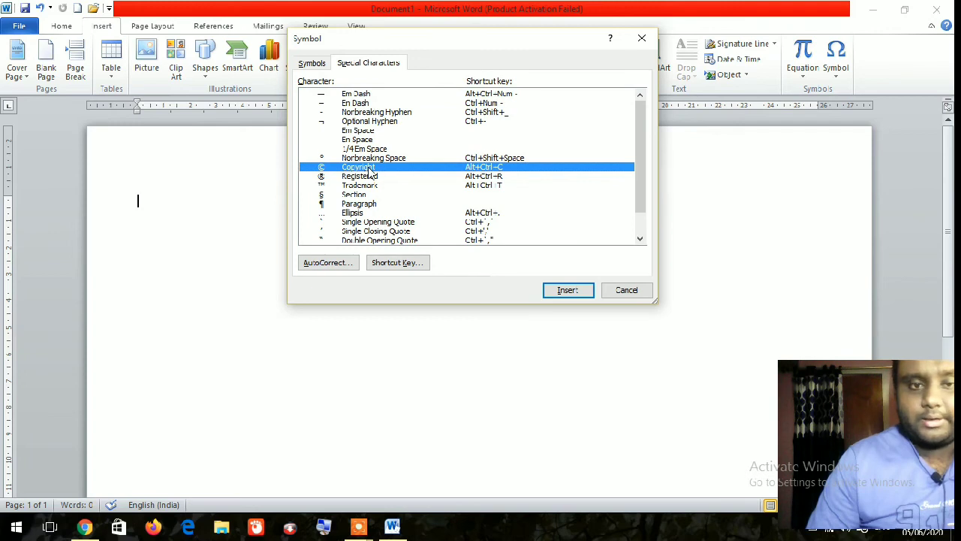
left_click(390, 264)
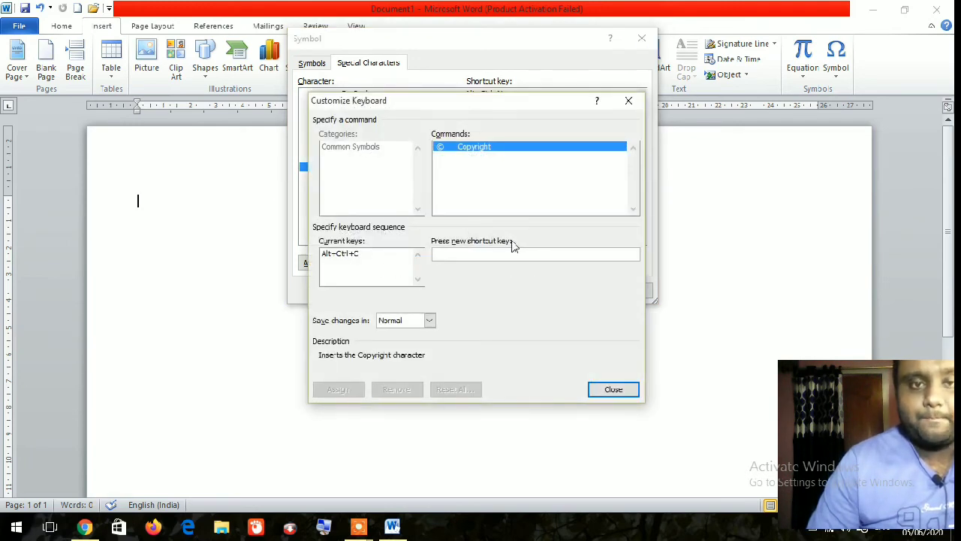
left_click(341, 256)
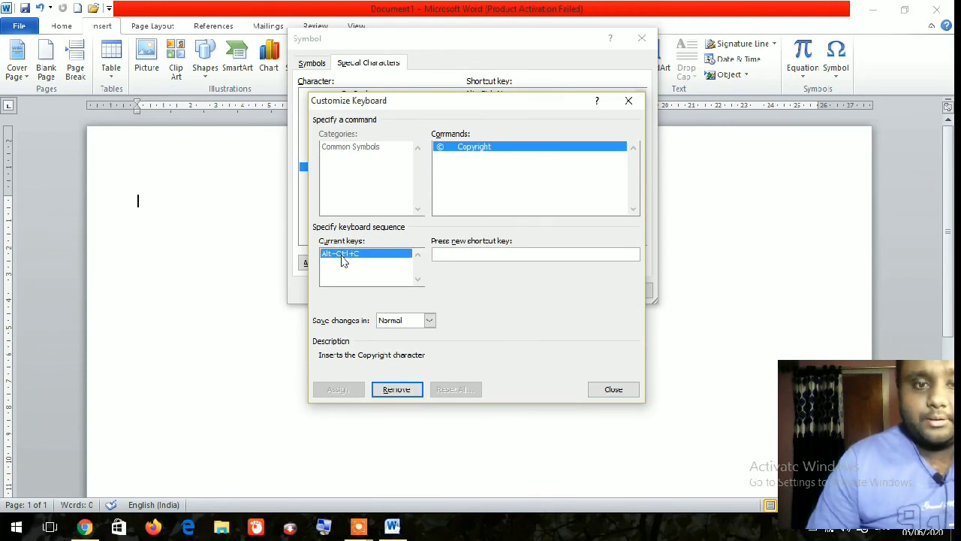
left_click(628, 100)
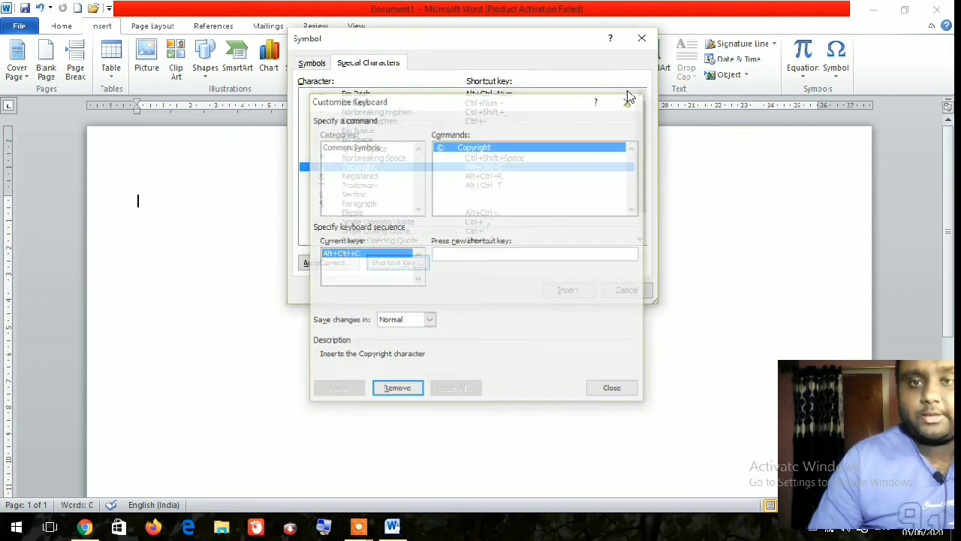
left_click(644, 36)
- Reopen the Copyright character's shortcut settings and select its Alt+Ctrl+C key
left_click(836, 60)
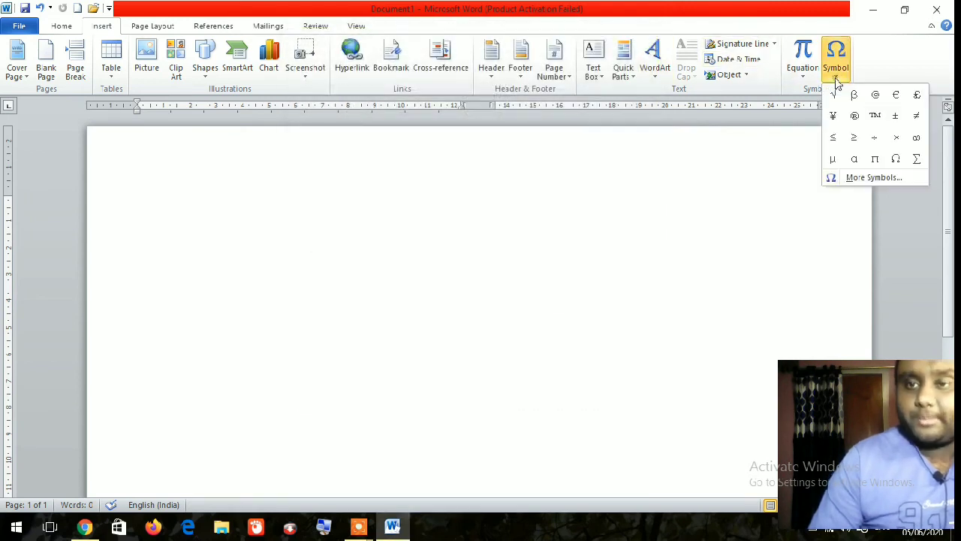
left_click(852, 178)
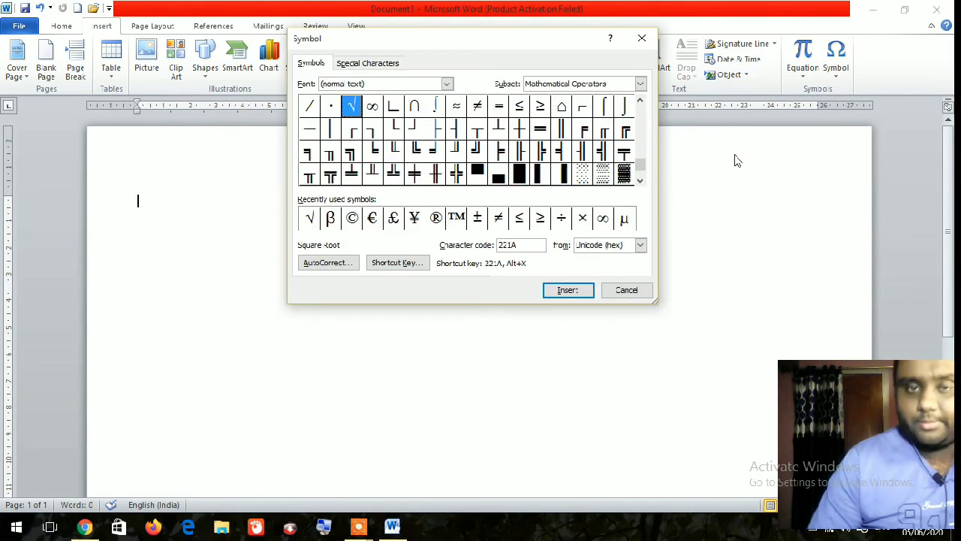
left_click(383, 60)
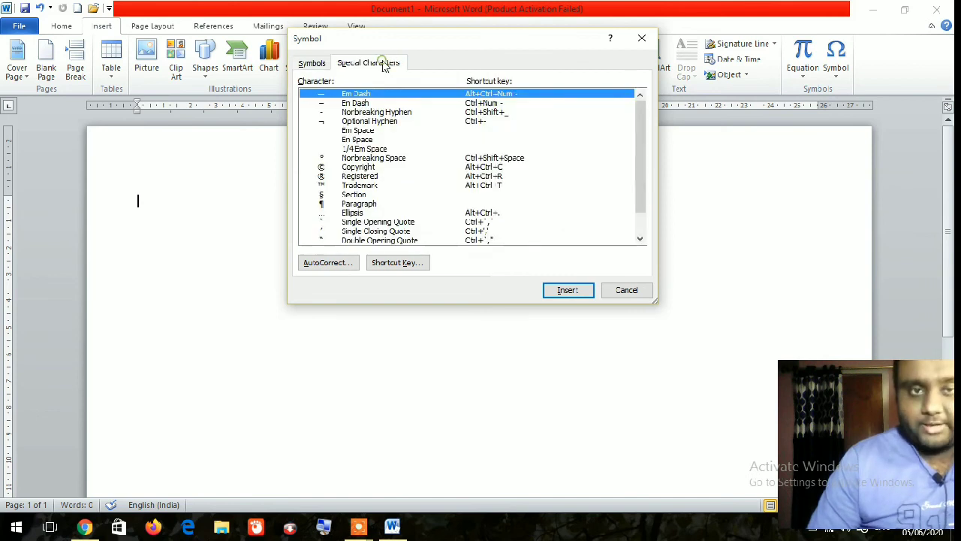
left_click(365, 169)
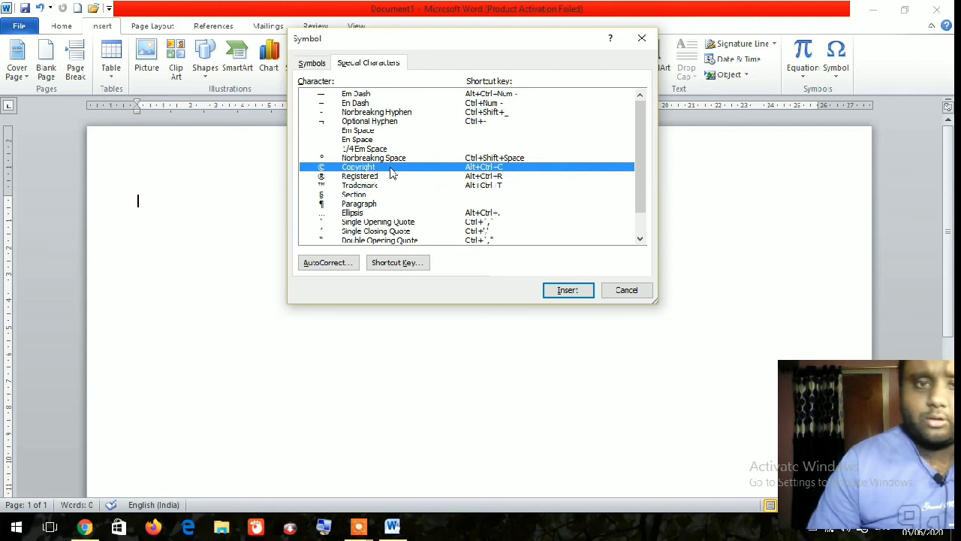
left_click(390, 264)
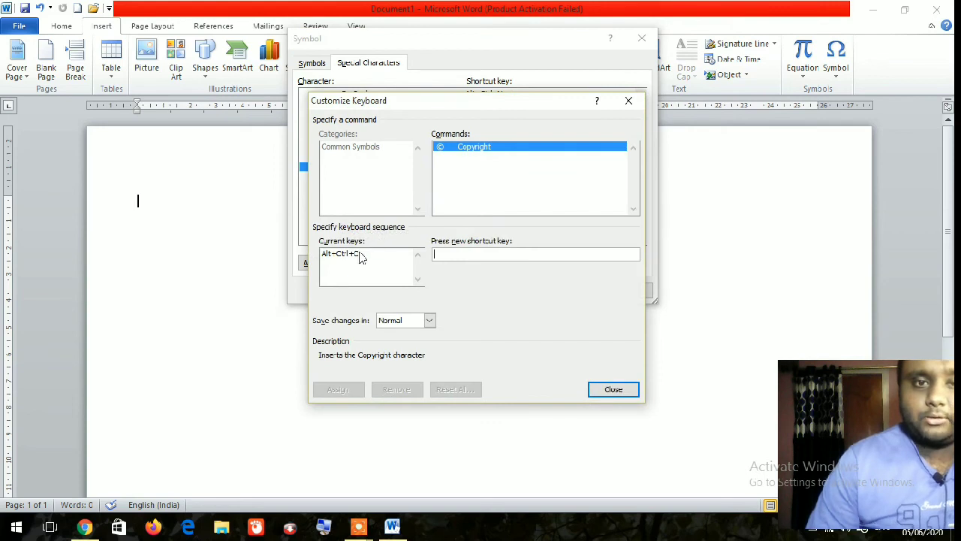
left_click(353, 255)
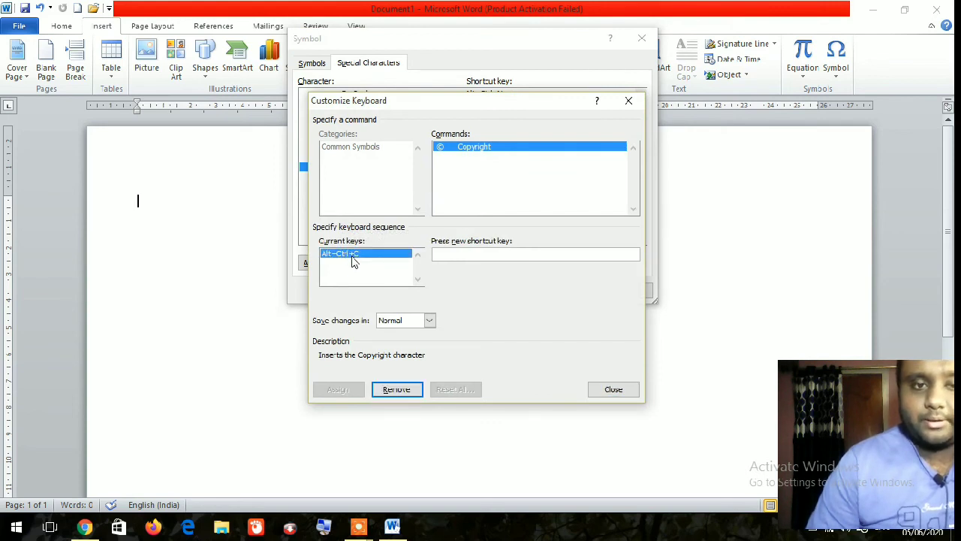
- Remove Alt+Ctrl+C, assign Alt+V to Copyright, and close both dialogs
left_click(403, 391)
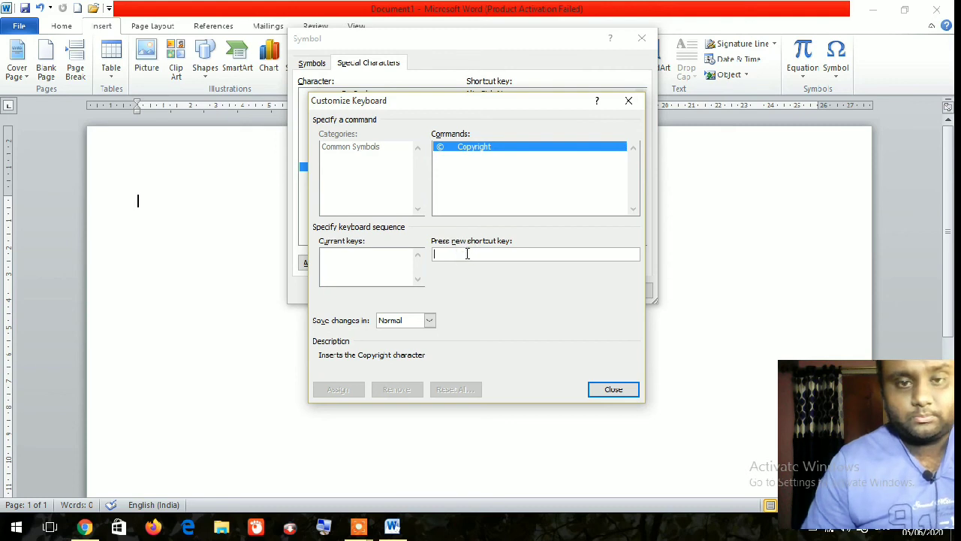
key("alt+v")
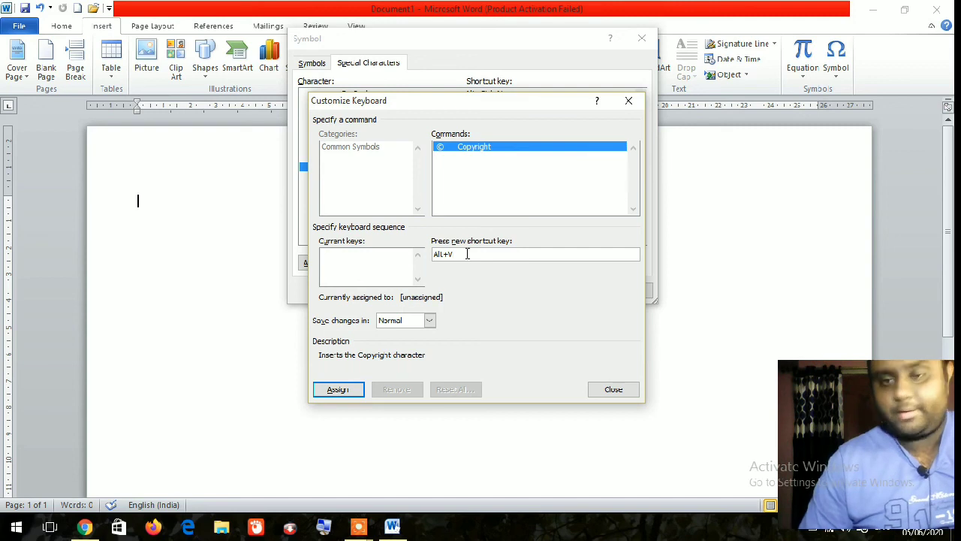
left_click(338, 390)
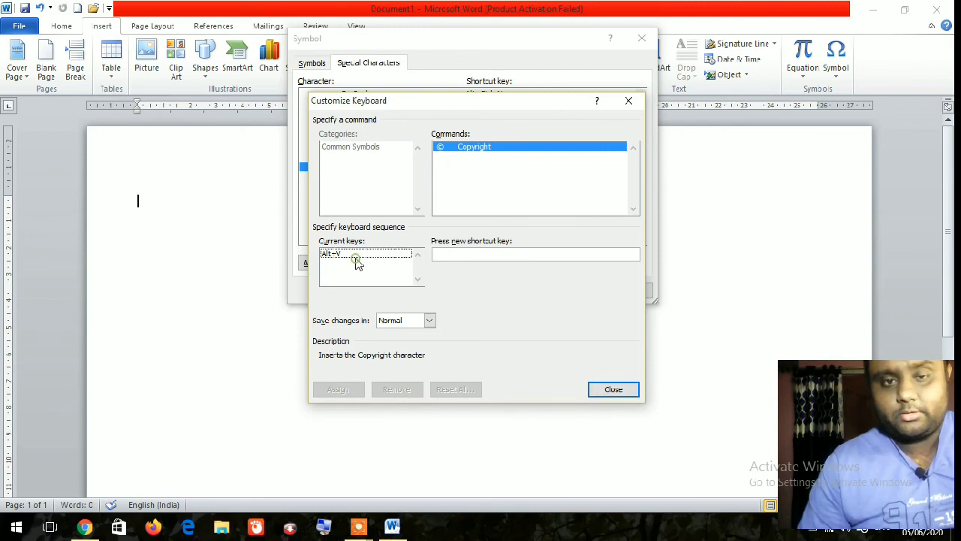
left_click(605, 389)
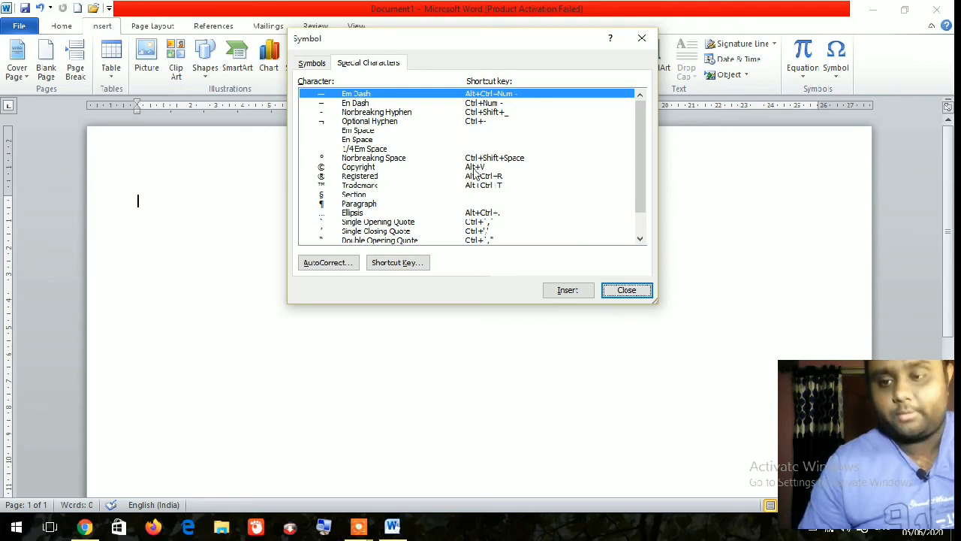
left_click(621, 289)
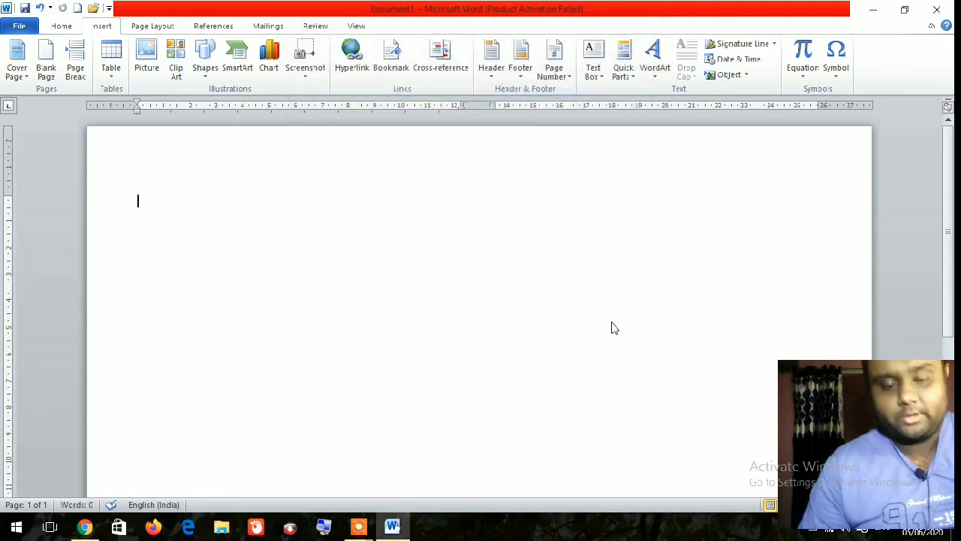
- Insert a © at the start of the page and stop the screen recording
key("ctrl+alt+c")
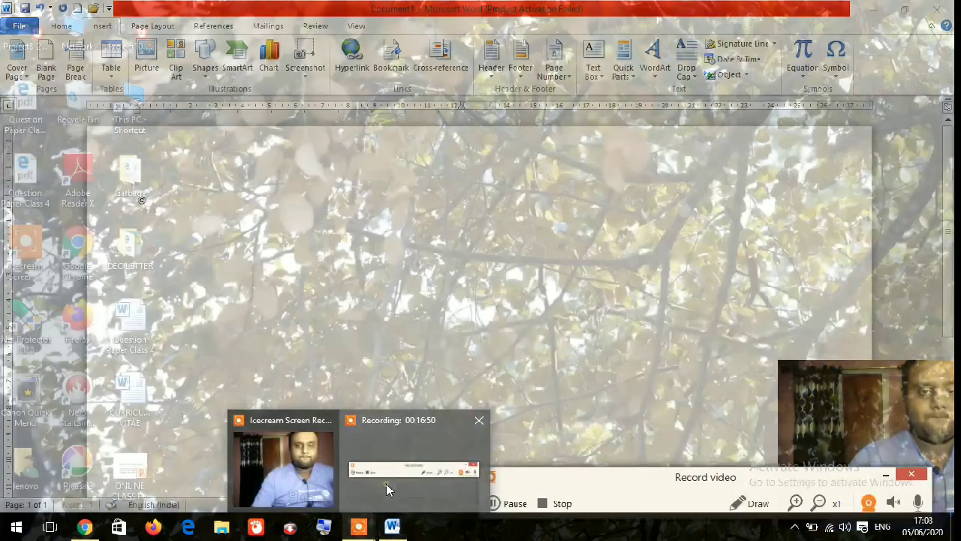
mouse_move(358, 526)
left_click(386, 483)
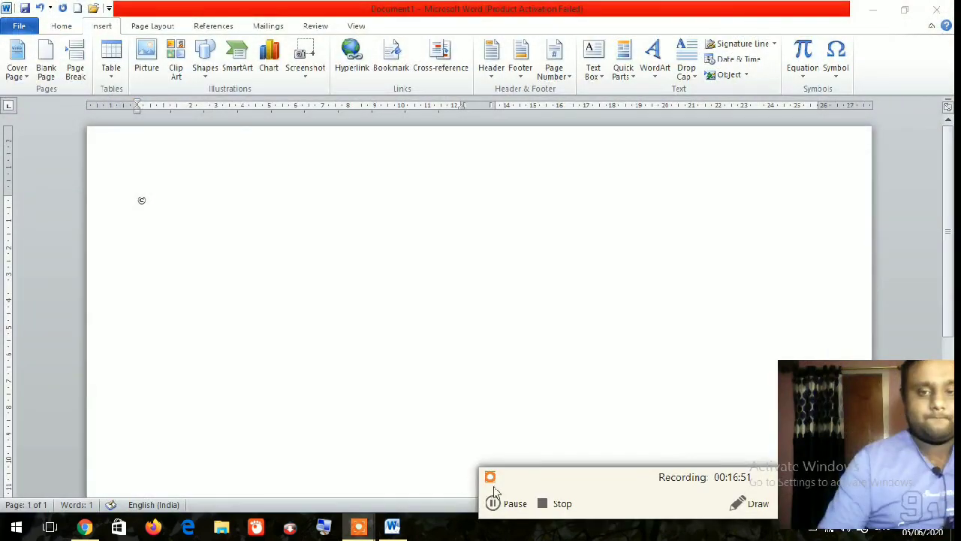
left_click(542, 503)
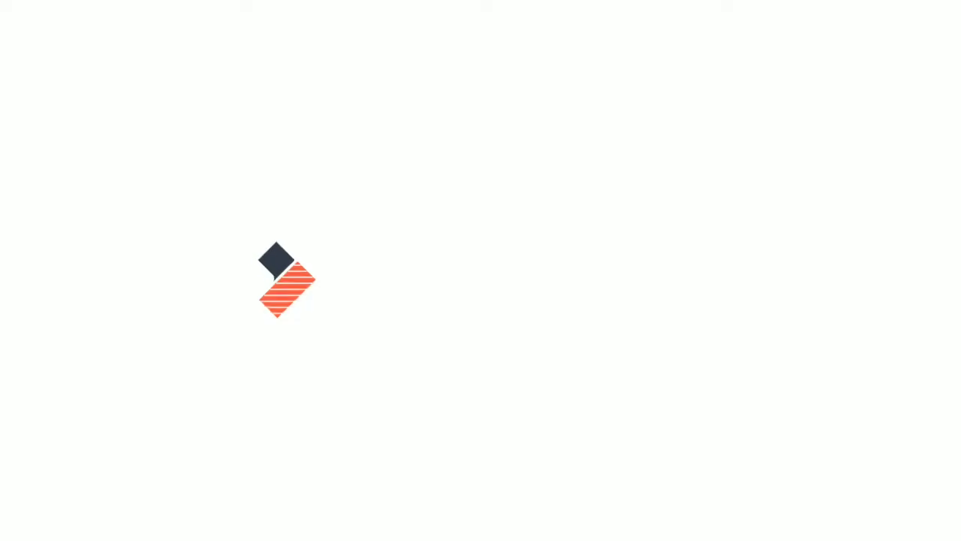